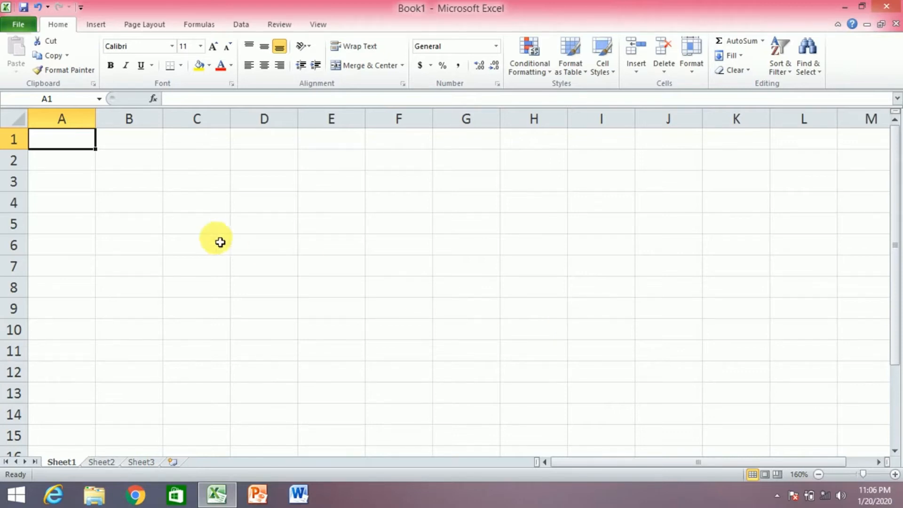
Enter 23, 44, 12 and 11 into cells A2 to A5
{"action": "left_click", "coordinate": [75, 167]}
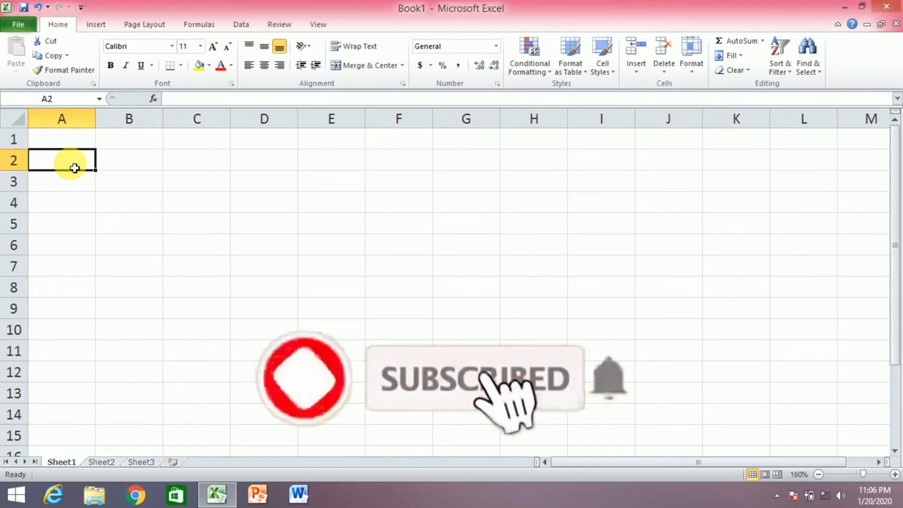
{"action": "type", "text": "23"}
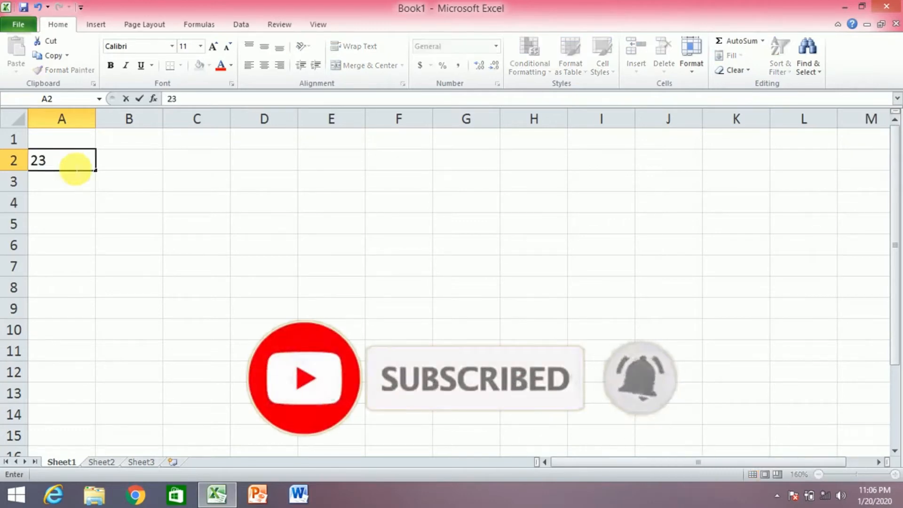
{"action": "key", "text": "Return"}
{"action": "type", "text": "44"}
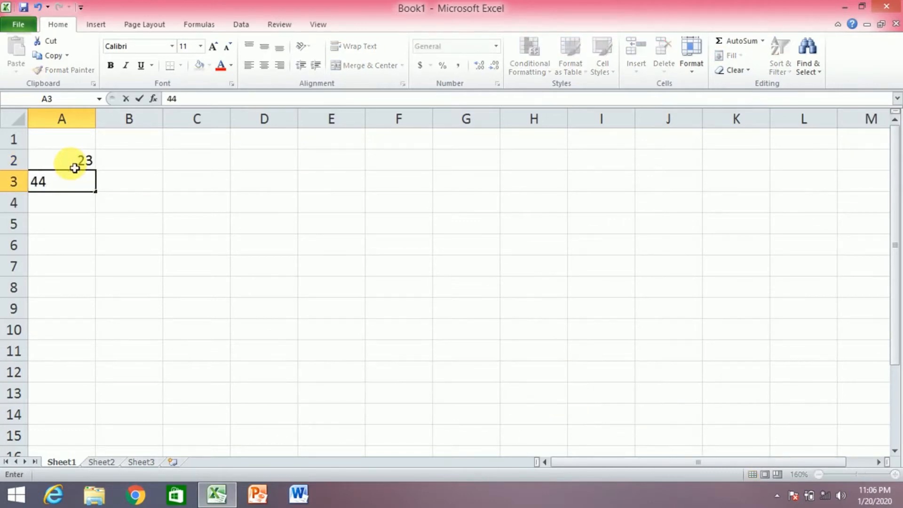
{"action": "key", "text": "Return"}
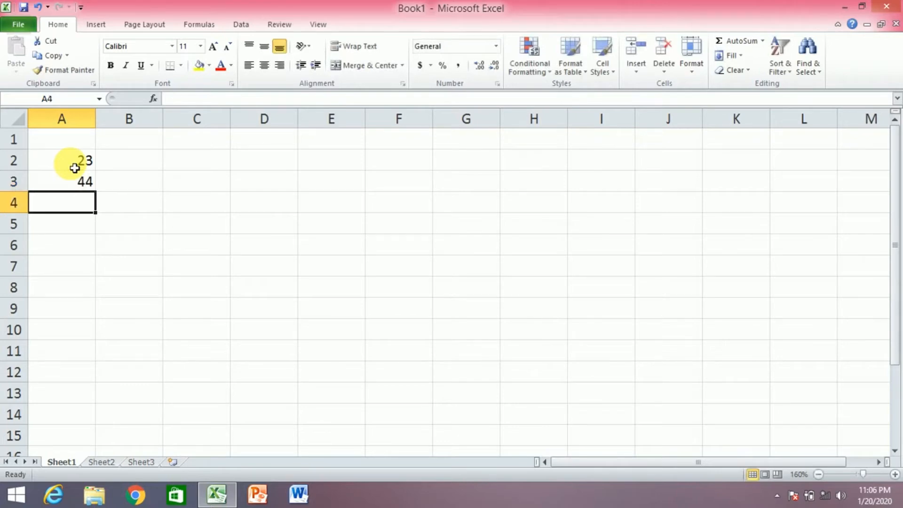
{"action": "type", "text": "12"}
{"action": "key", "text": "Return"}
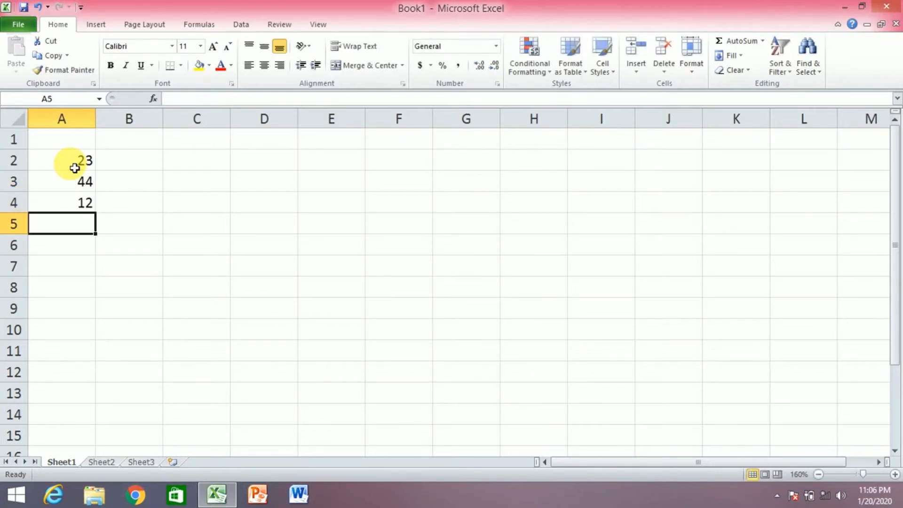
{"action": "type", "text": "11"}
{"action": "key", "text": "Return"}
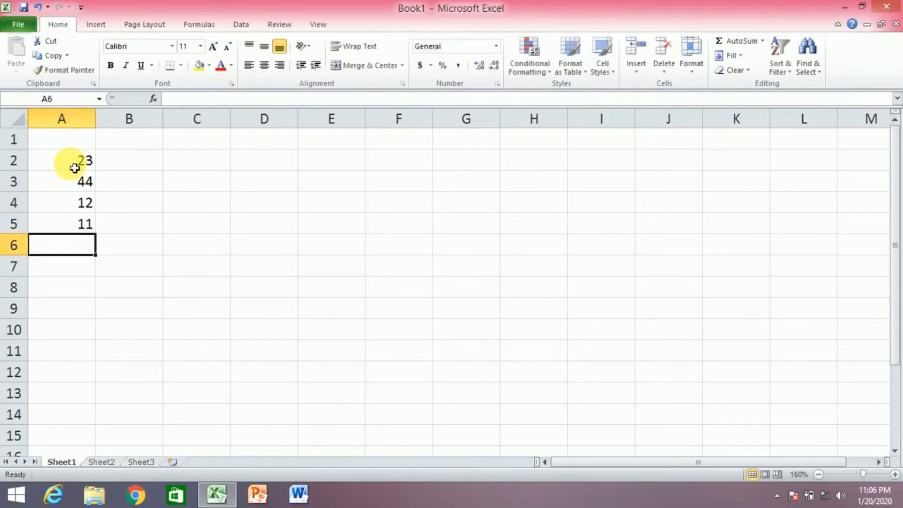
Enter 32, 45, 54 and 10 into cells B2 to B5
{"action": "left_click", "coordinate": [149, 166]}
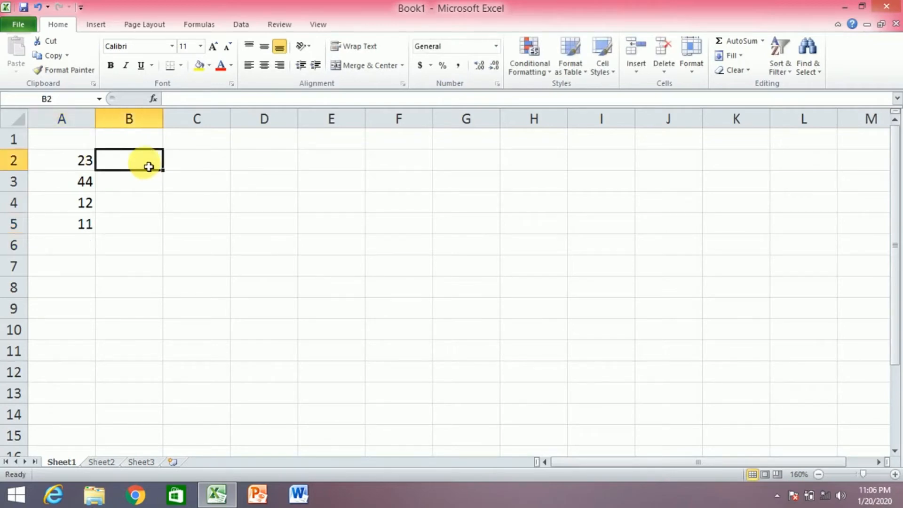
{"action": "type", "text": "32"}
{"action": "key", "text": "Return"}
{"action": "type", "text": "45"}
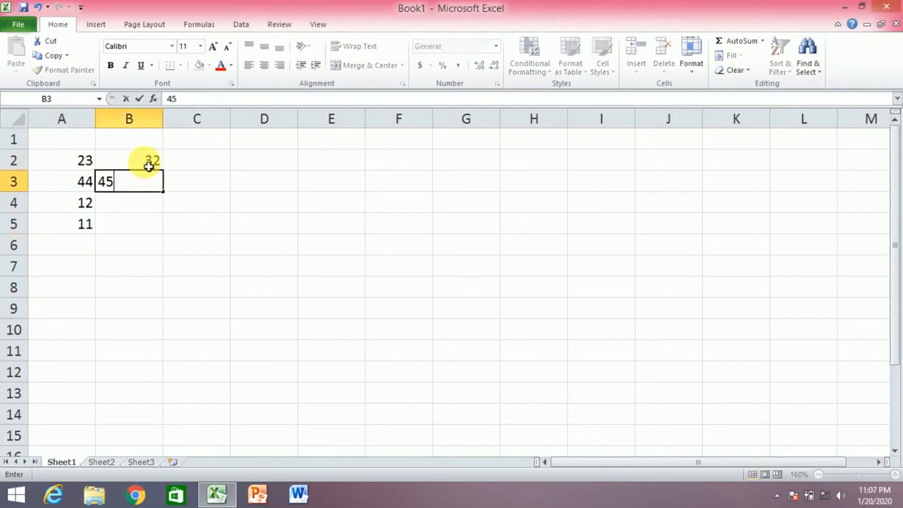
{"action": "key", "text": "Return"}
{"action": "type", "text": "54"}
{"action": "key", "text": "Return"}
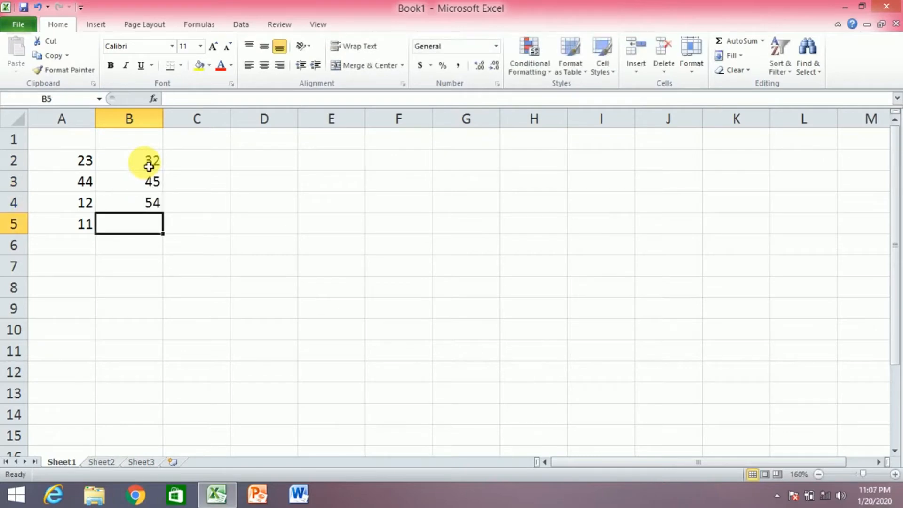
{"action": "type", "text": "10"}
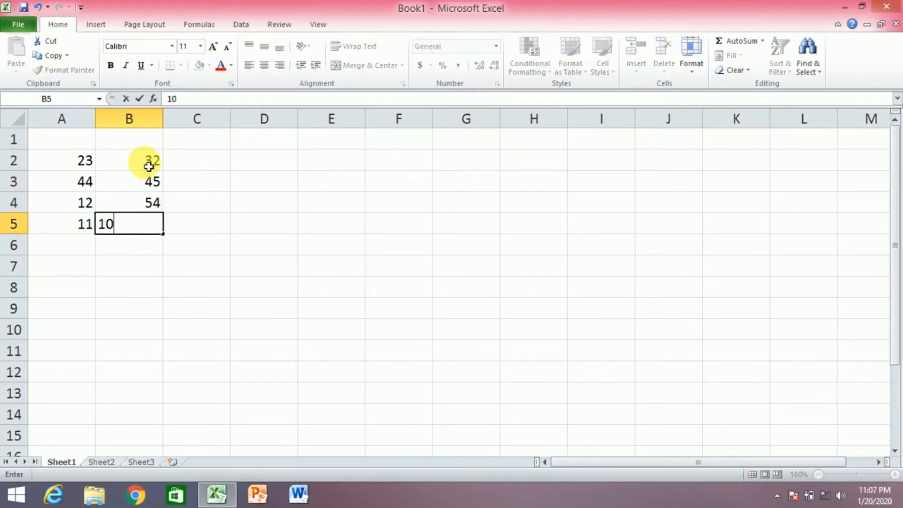
{"action": "key", "text": "Return"}
{"action": "left_click", "coordinate": [197, 144]}
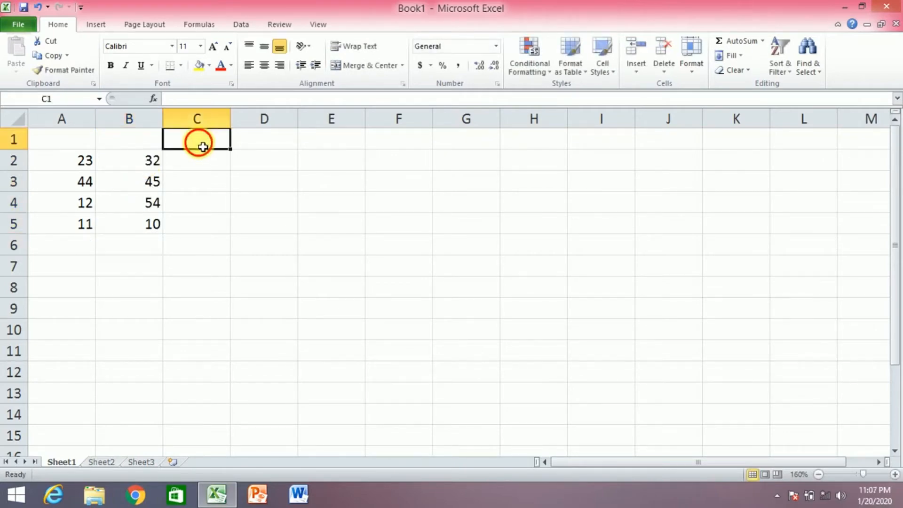
Head C1 'sum' and enter =sum(A2:A5) in C2, giving 90
{"action": "type", "text": "sum"}
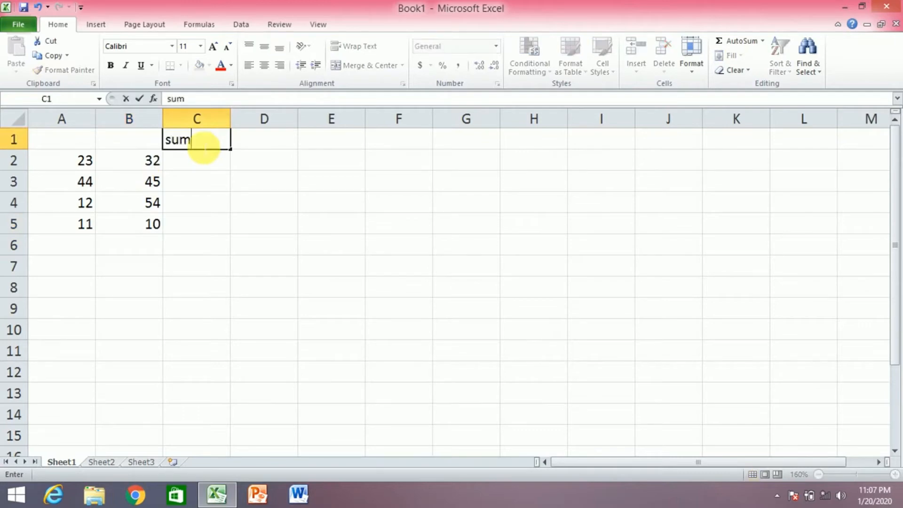
{"action": "key", "text": "Return"}
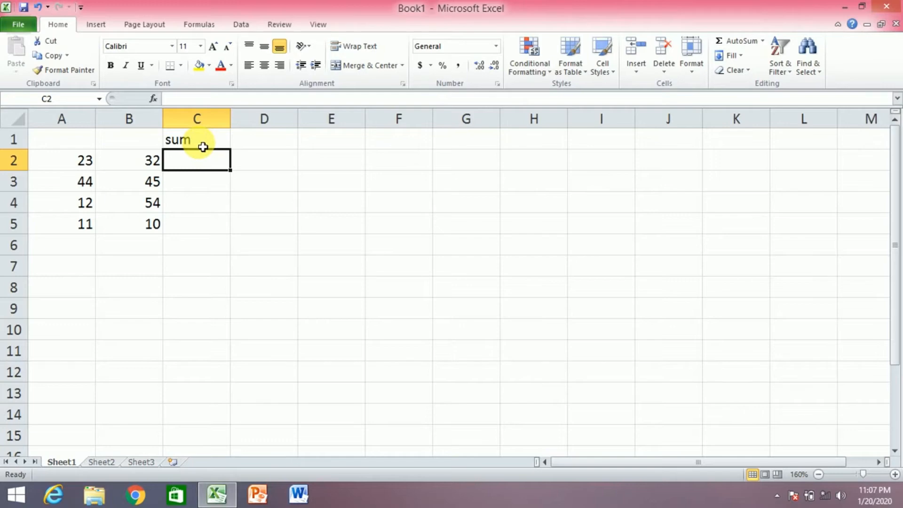
{"action": "type", "text": "="}
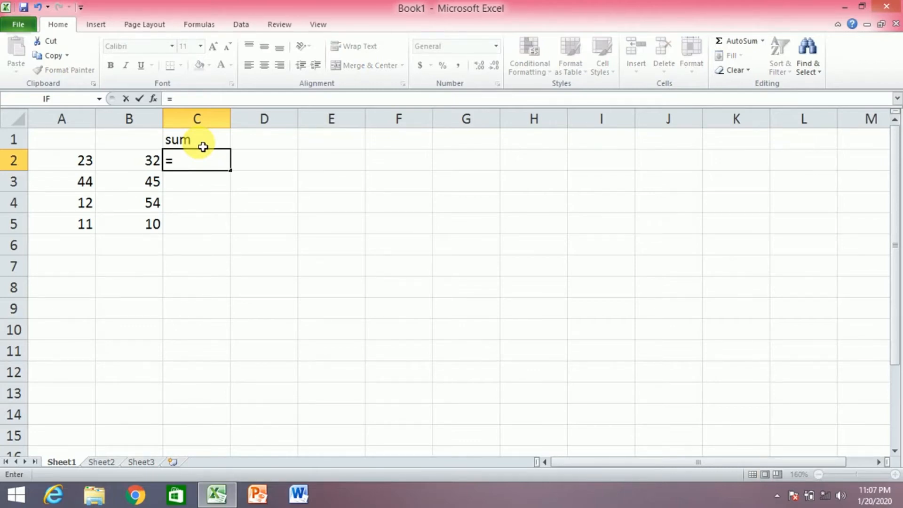
{"action": "type", "text": "sum"}
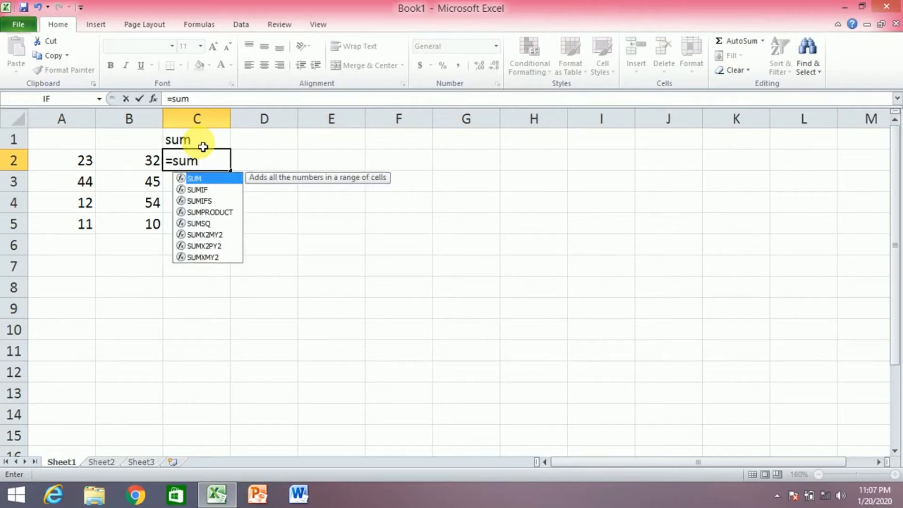
{"action": "type", "text": "("}
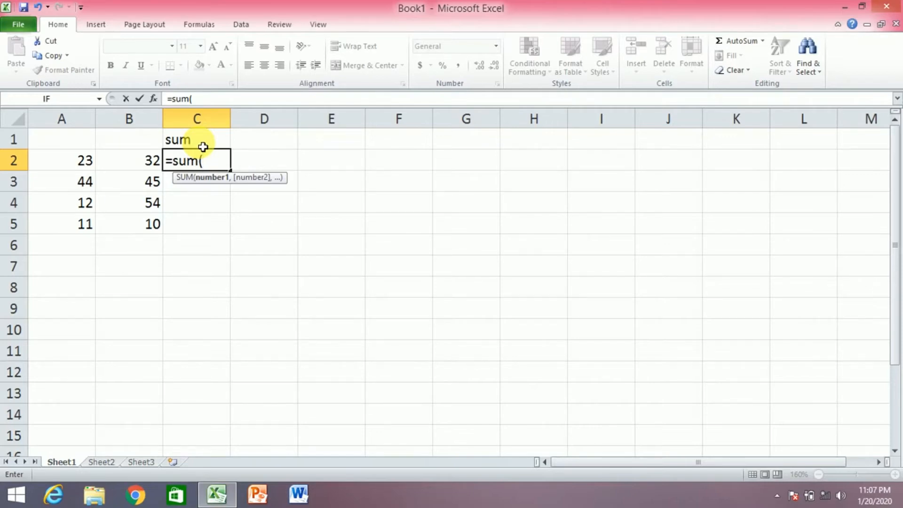
{"action": "left_click", "coordinate": [90, 163]}
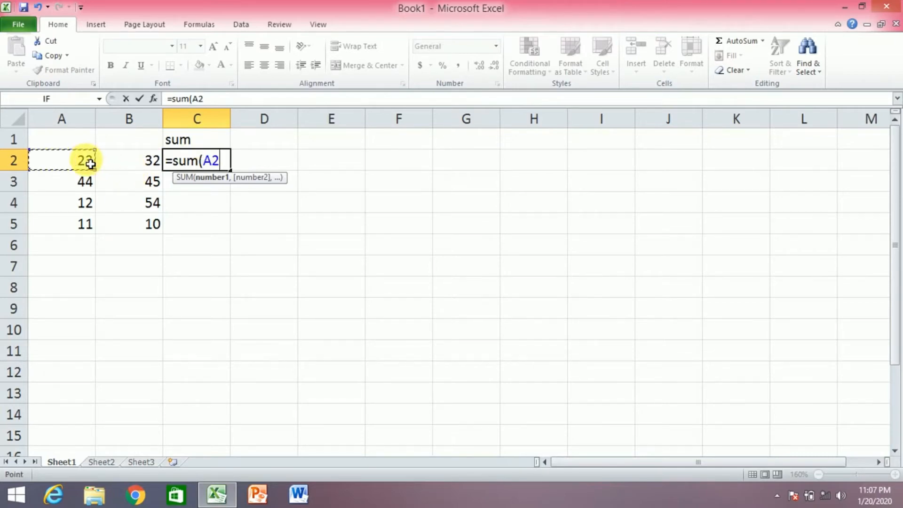
{"action": "key", "text": "F8"}
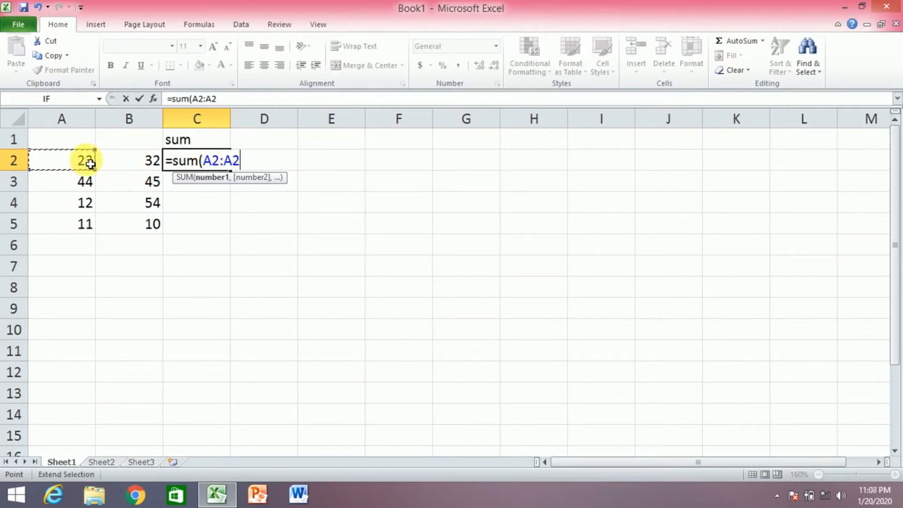
{"action": "left_click", "coordinate": [81, 231]}
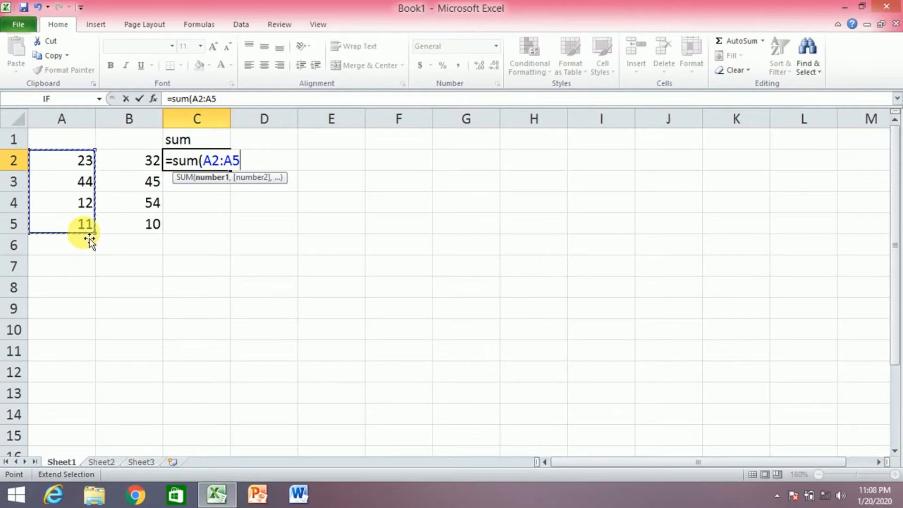
{"action": "type", "text": ")"}
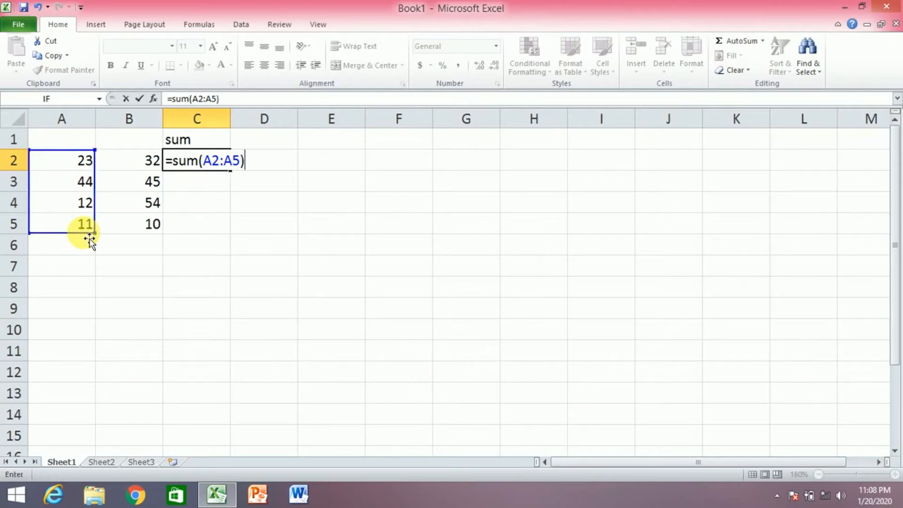
{"action": "key", "text": "Return"}
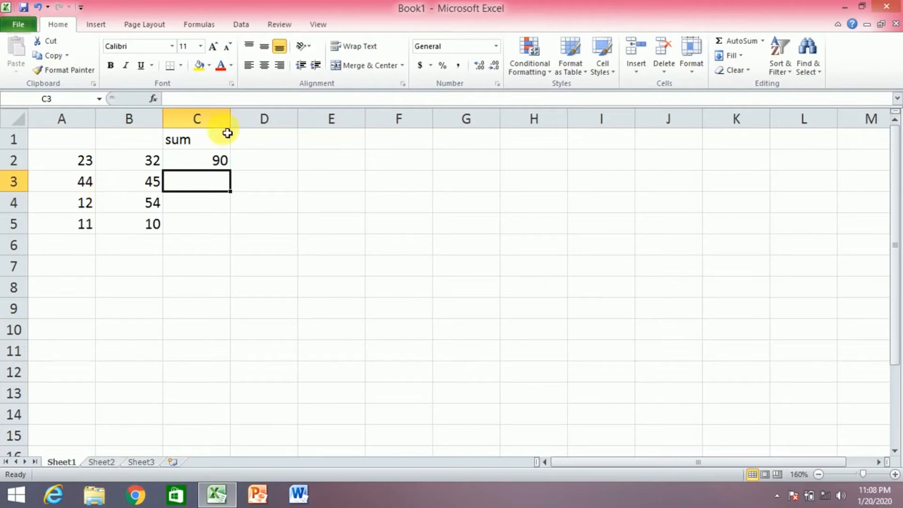
Fill the C2 SUM formula right into D2 so it totals column B as 141
{"action": "left_click", "coordinate": [215, 161]}
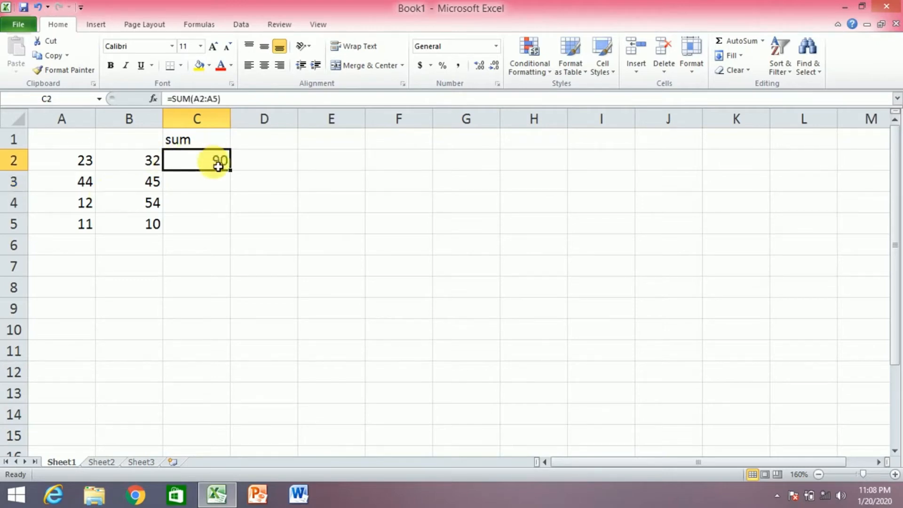
{"action": "left_click_drag", "start_coordinate": [237, 173], "coordinate": [281, 180]}
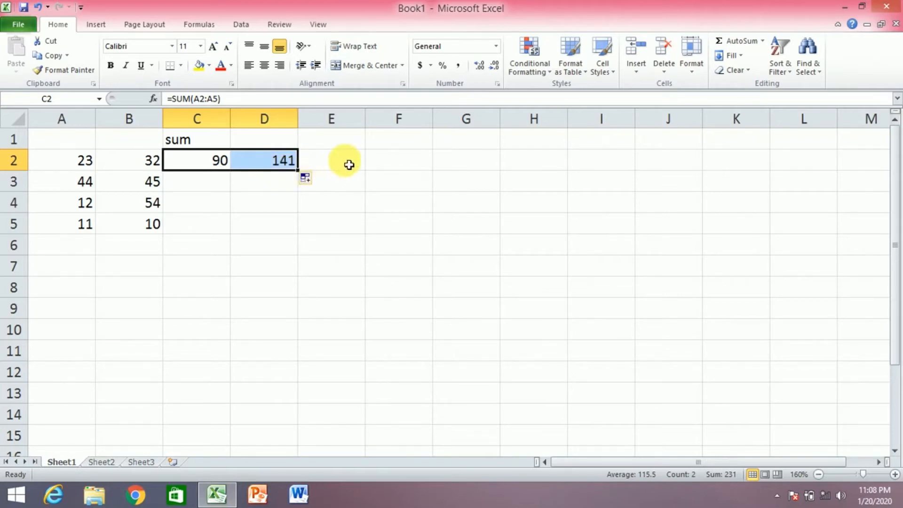
{"action": "left_click", "coordinate": [348, 165]}
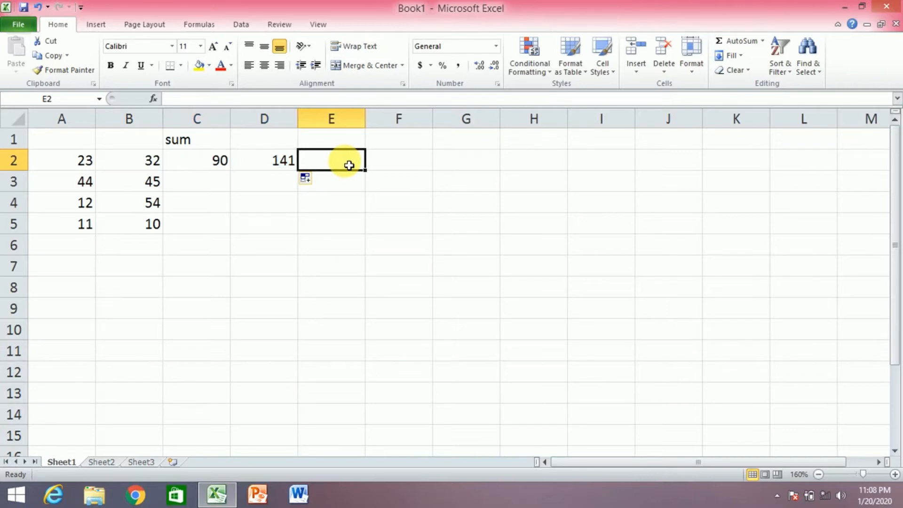
Enter =B2/B3 in E2, which shows 0.71111
{"action": "type", "text": "="}
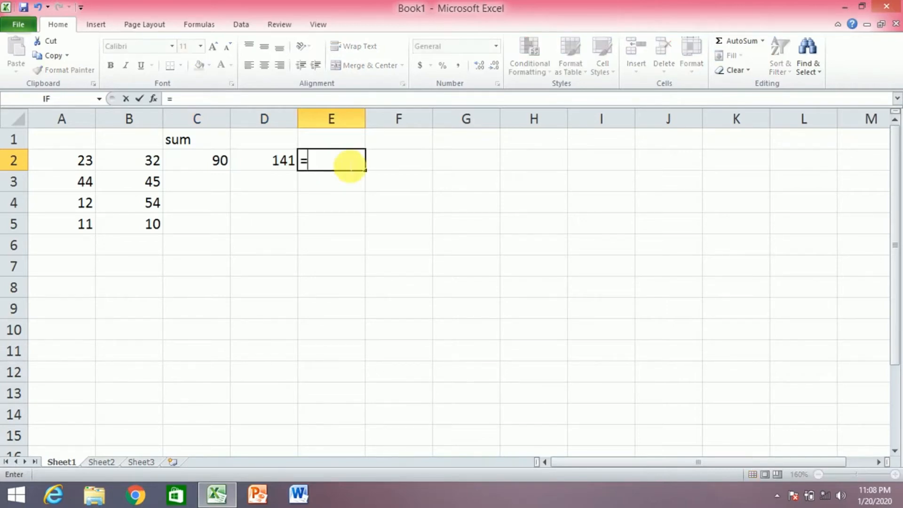
{"action": "left_click", "coordinate": [138, 171]}
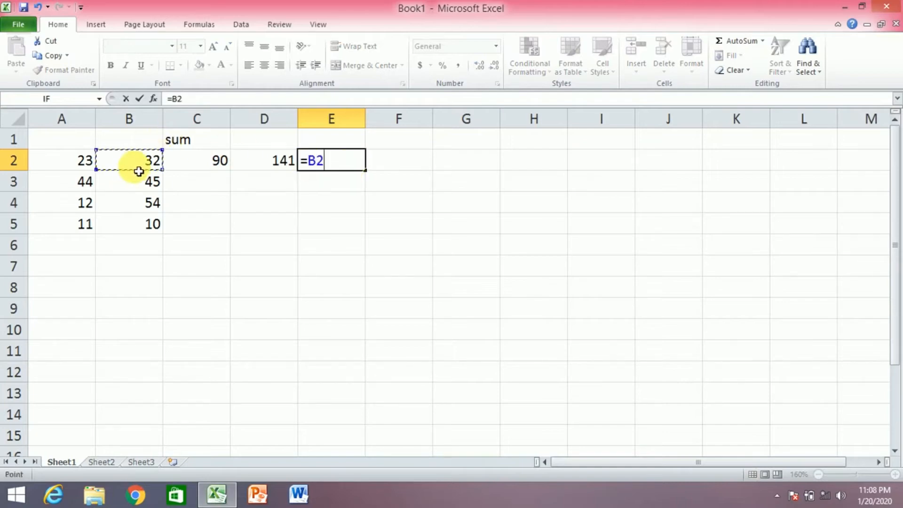
{"action": "type", "text": "/"}
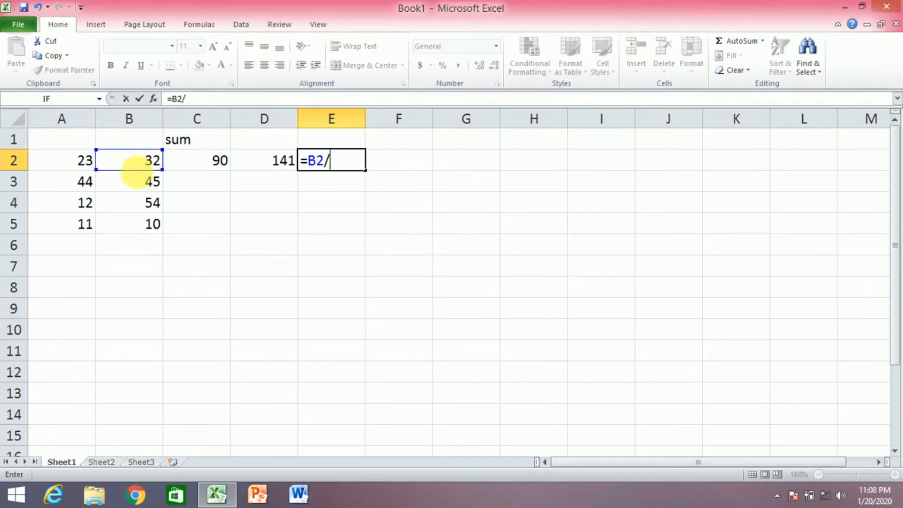
{"action": "left_click", "coordinate": [136, 183]}
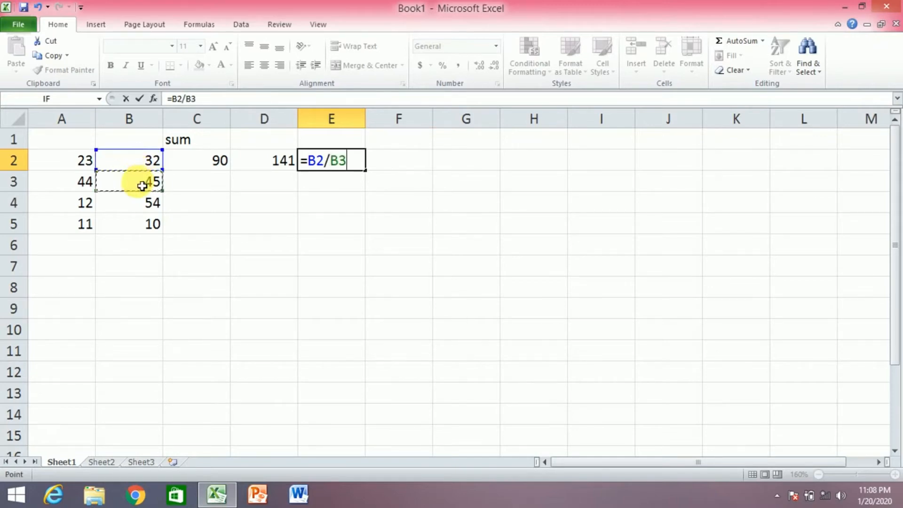
{"action": "key", "text": "Return"}
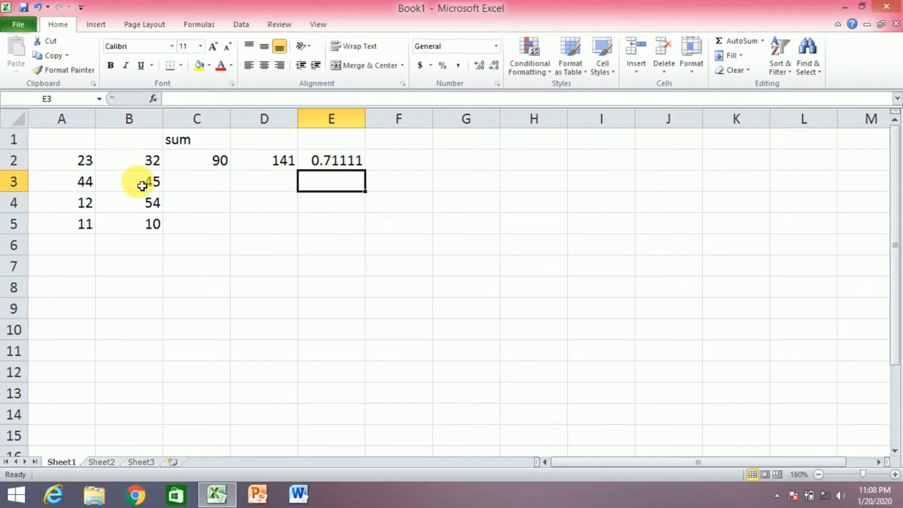
{"action": "left_click", "coordinate": [346, 161]}
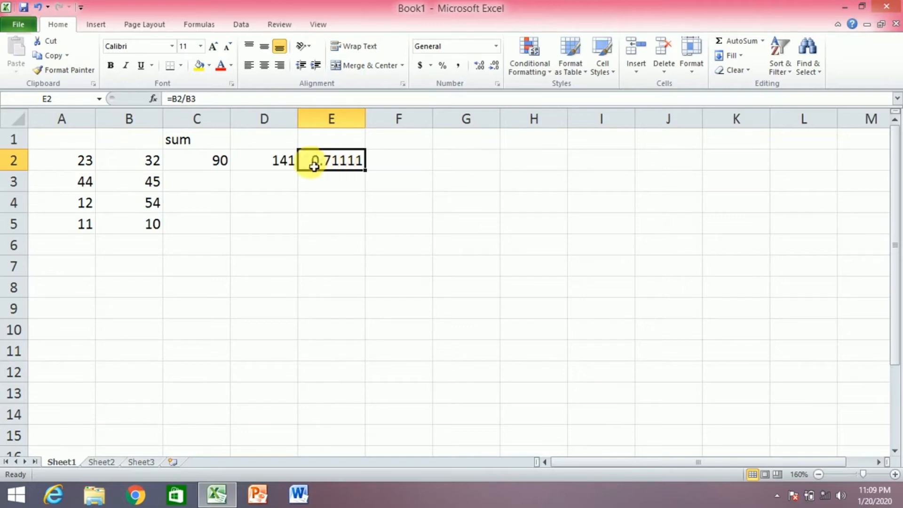
{"action": "left_click", "coordinate": [202, 181]}
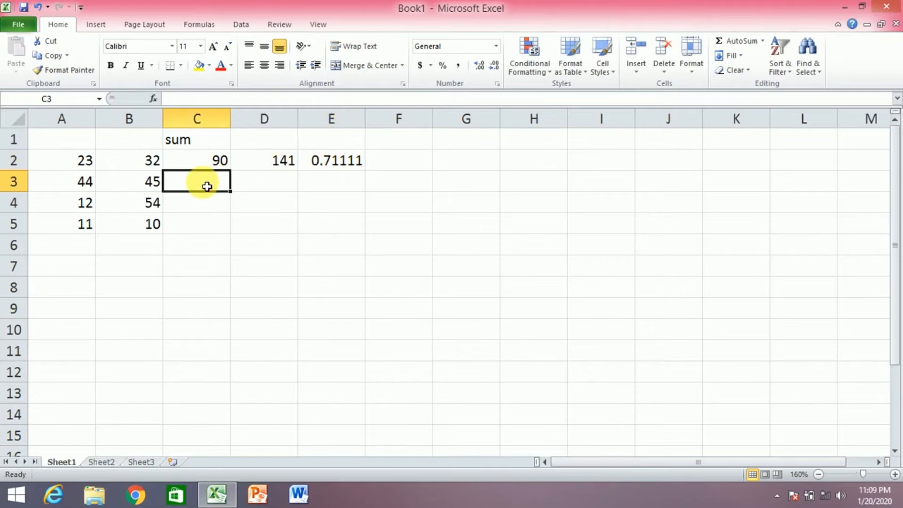
Enter =B2*B5 in C3 to get the product 320
{"action": "type", "text": "="}
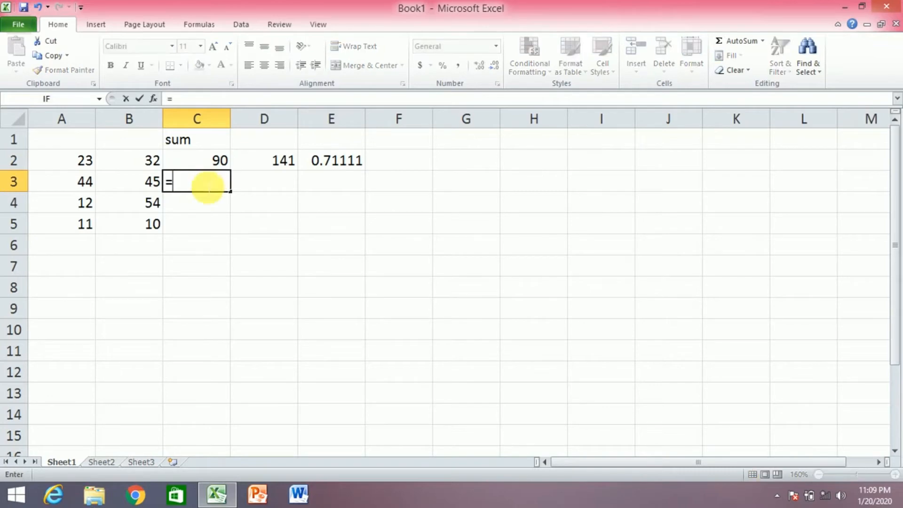
{"action": "left_click", "coordinate": [154, 165]}
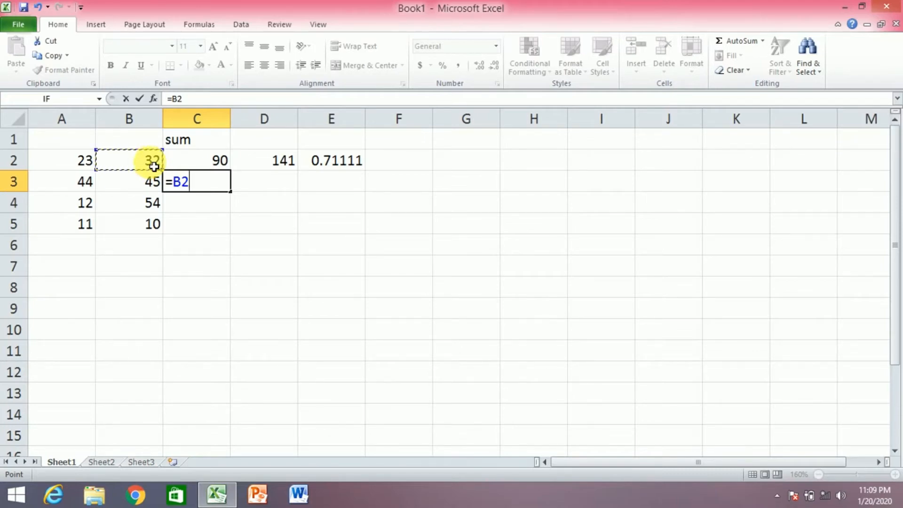
{"action": "type", "text": "*"}
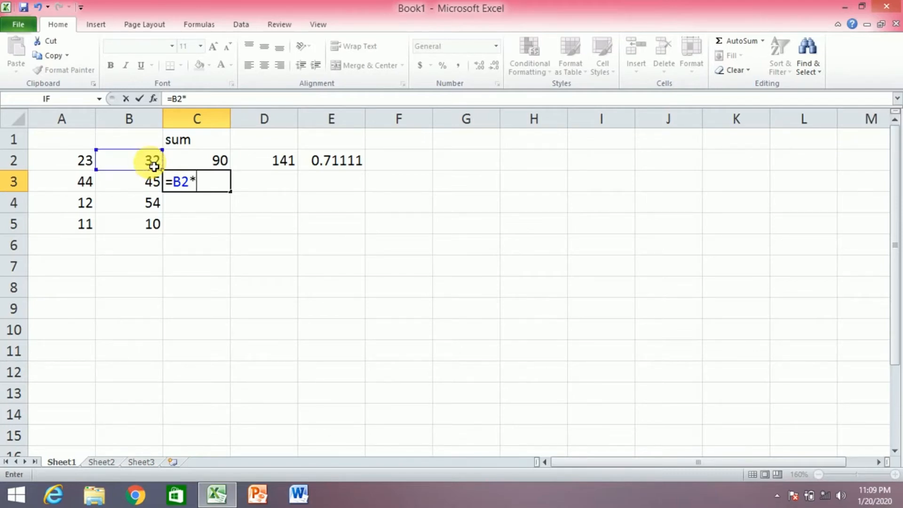
{"action": "left_click", "coordinate": [147, 234]}
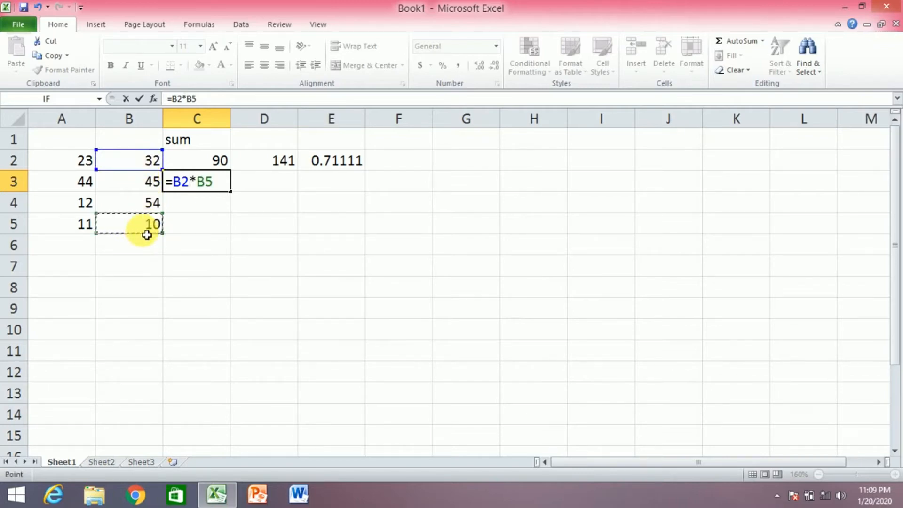
{"action": "key", "text": "Return"}
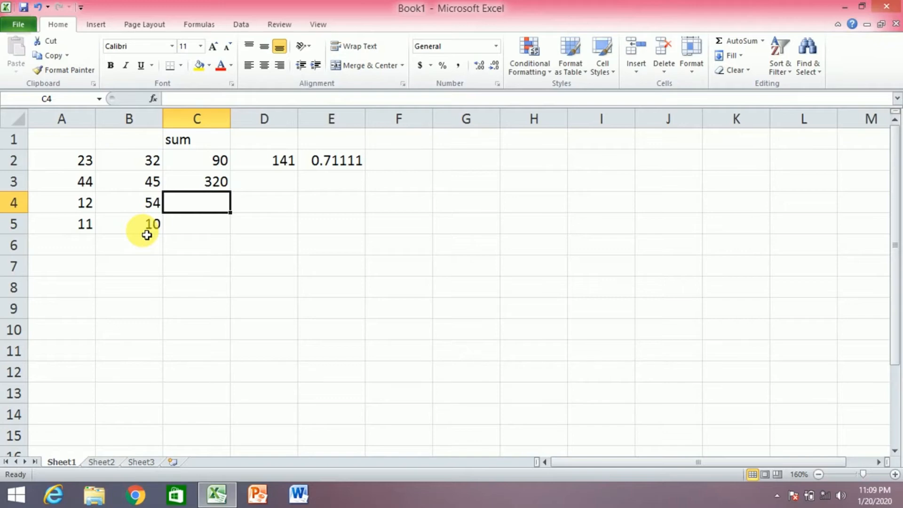
Enter 2, 4 and 6 into cells G2, G3 and G4
{"action": "left_click", "coordinate": [491, 162]}
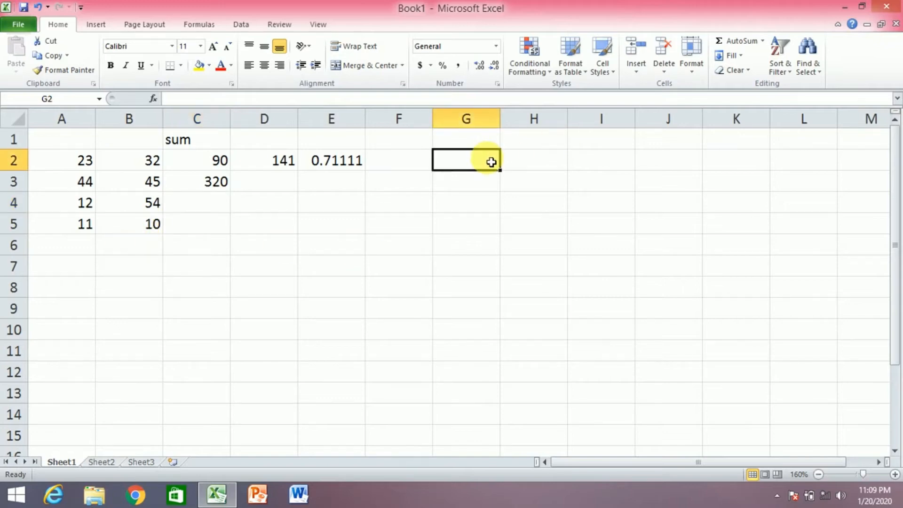
{"action": "type", "text": "2"}
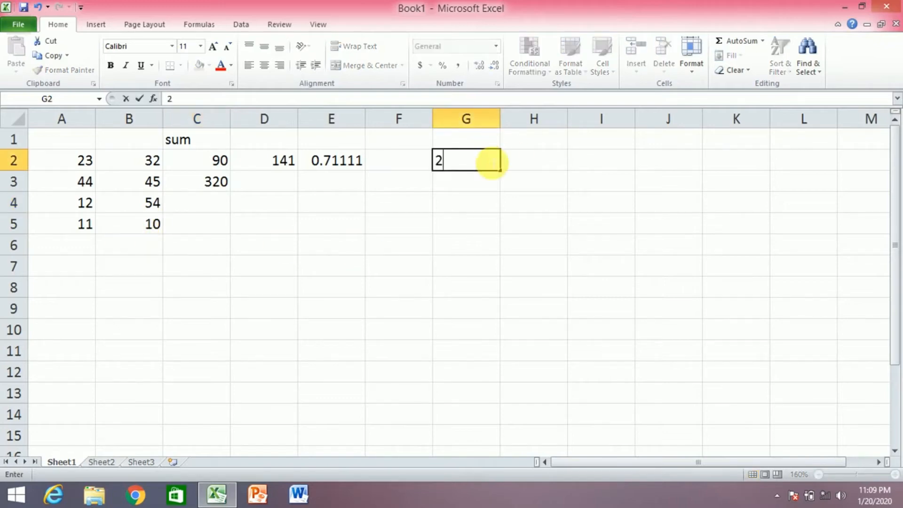
{"action": "left_click", "coordinate": [479, 187]}
{"action": "type", "text": "4"}
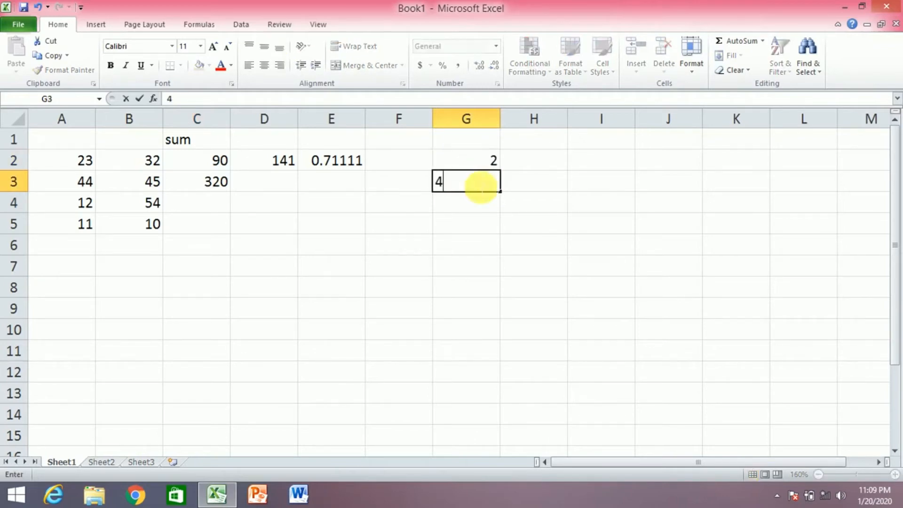
{"action": "left_click", "coordinate": [471, 210]}
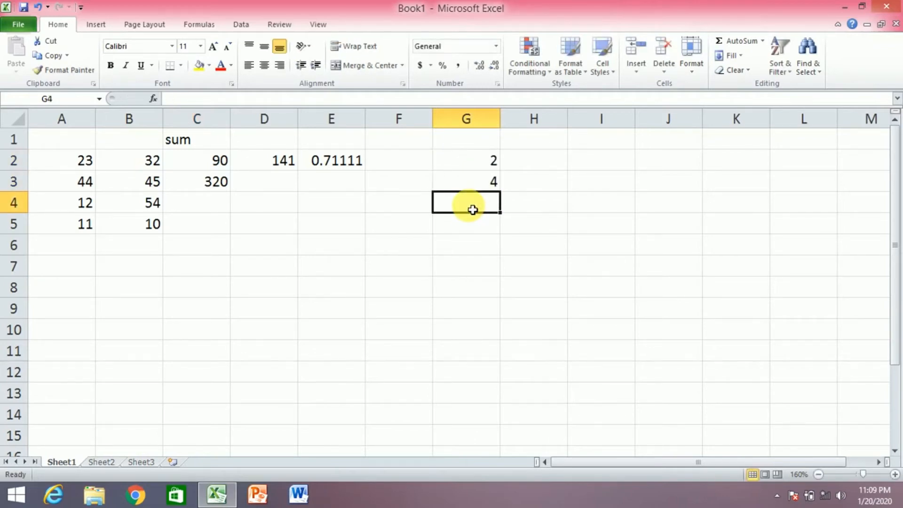
{"action": "type", "text": "6"}
{"action": "left_click", "coordinate": [584, 161]}
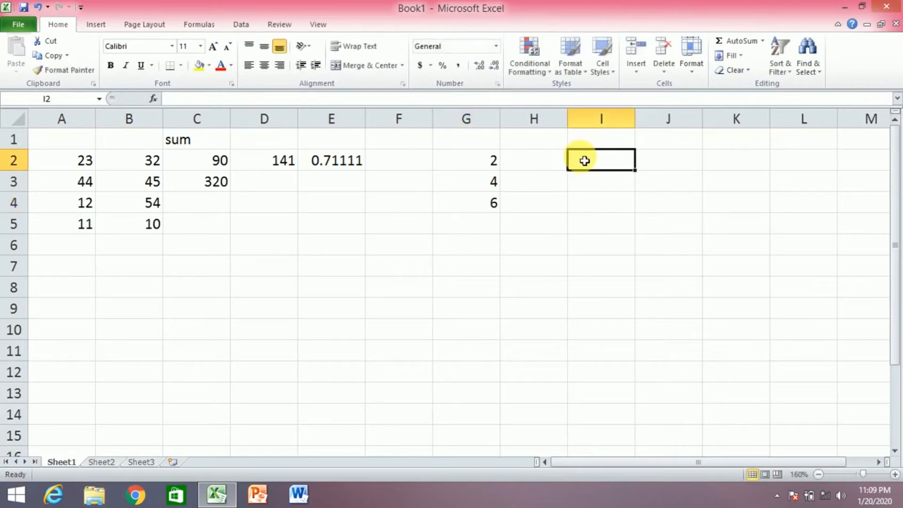
Type the heading 'power' in cell I1
{"action": "left_click", "coordinate": [583, 147]}
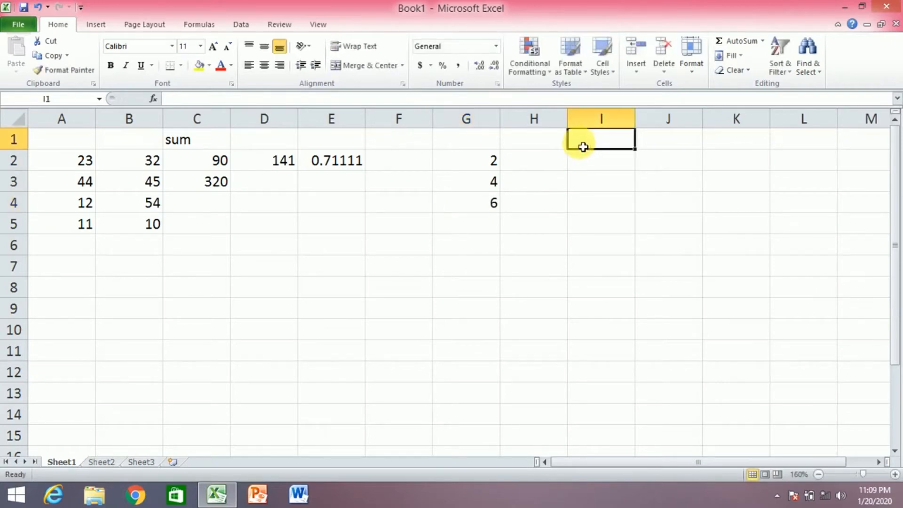
{"action": "type", "text": "power"}
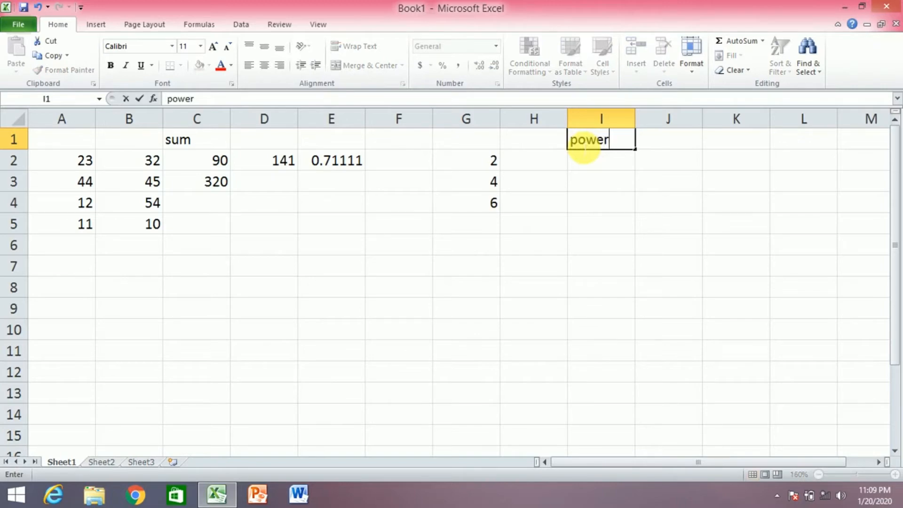
{"action": "key", "text": "Return"}
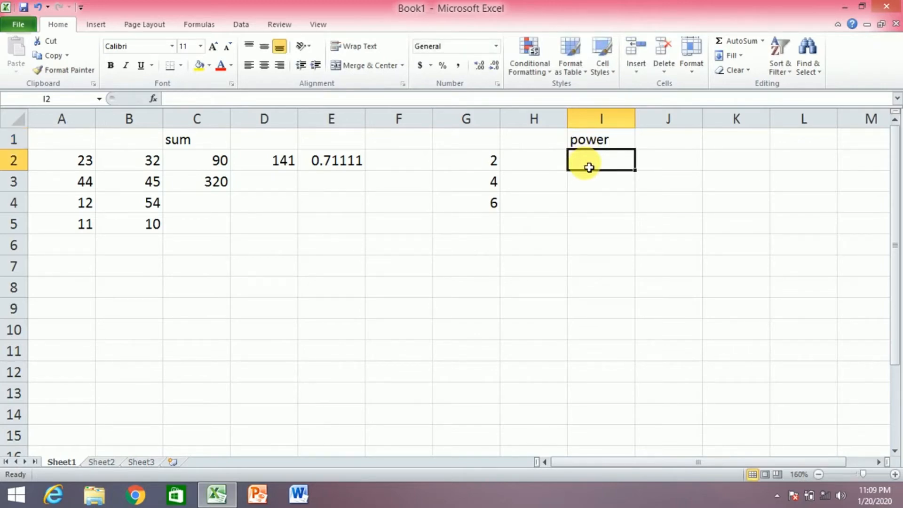
Enter =power(G3,G2) in I2, raising 4 to the power 2 for 16
{"action": "type", "text": "="}
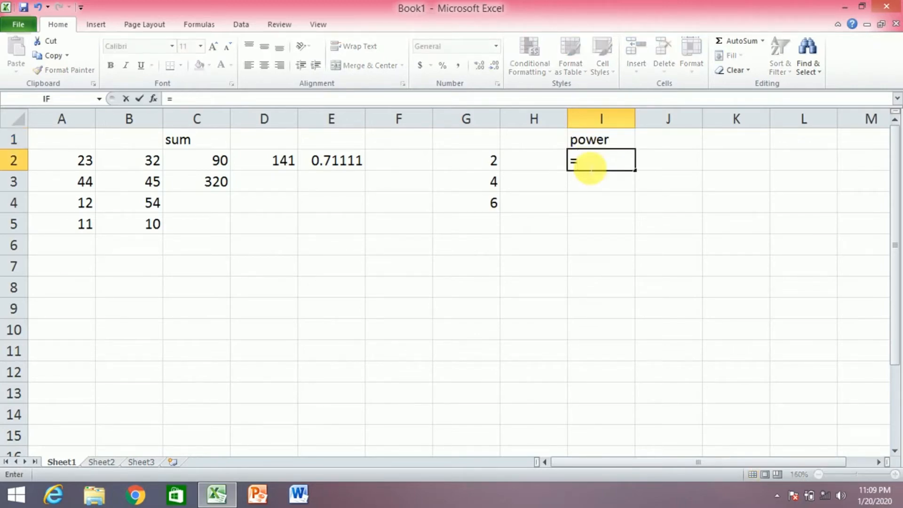
{"action": "type", "text": "po"}
{"action": "key", "text": "BackSpace"}
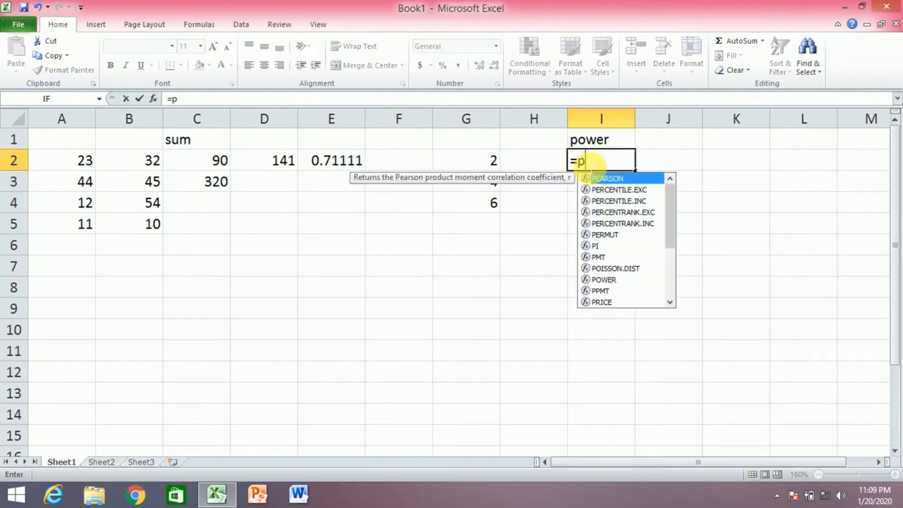
{"action": "type", "text": "ower"}
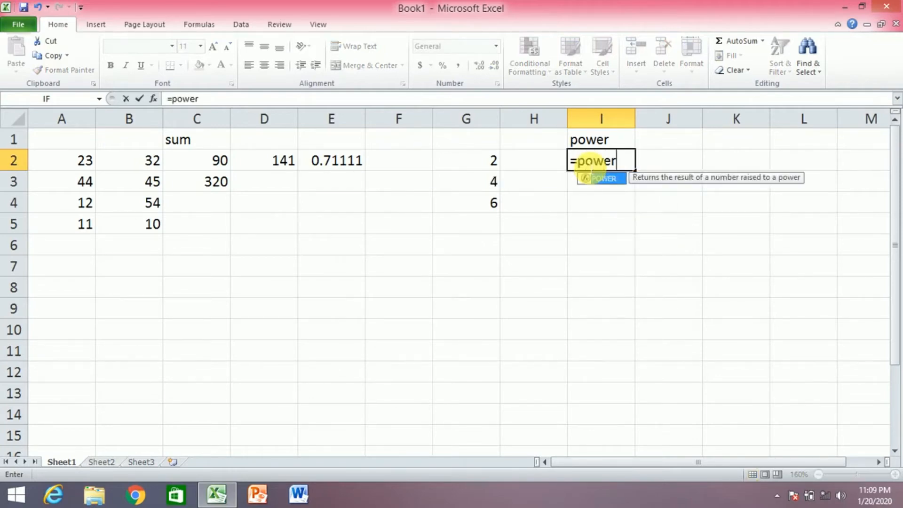
{"action": "type", "text": "("}
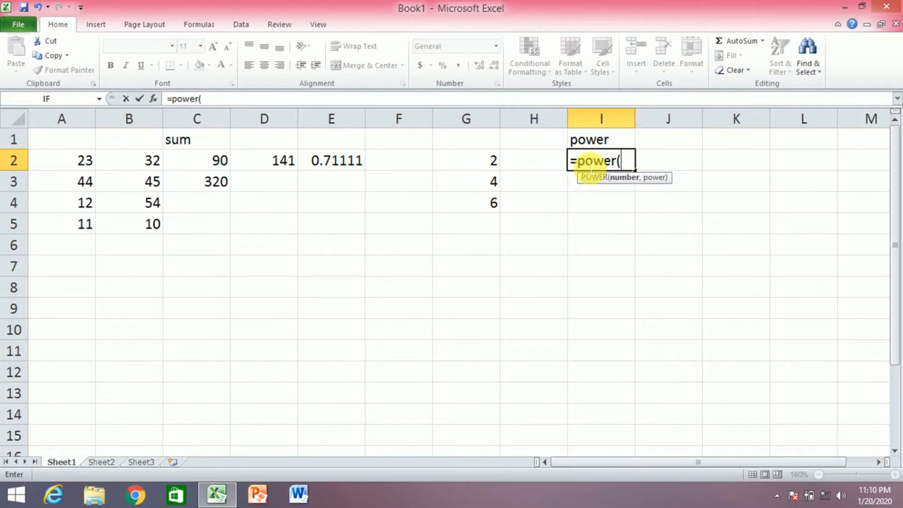
{"action": "left_click", "coordinate": [498, 184]}
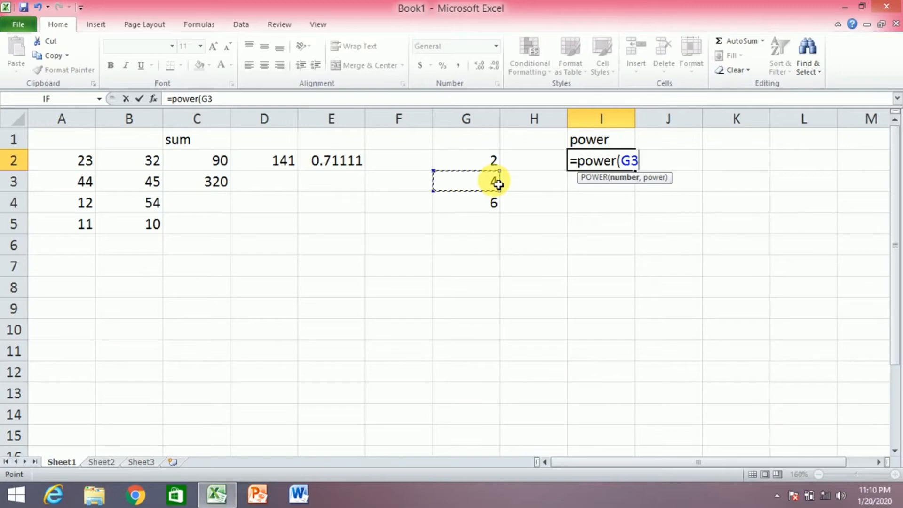
{"action": "type", "text": ","}
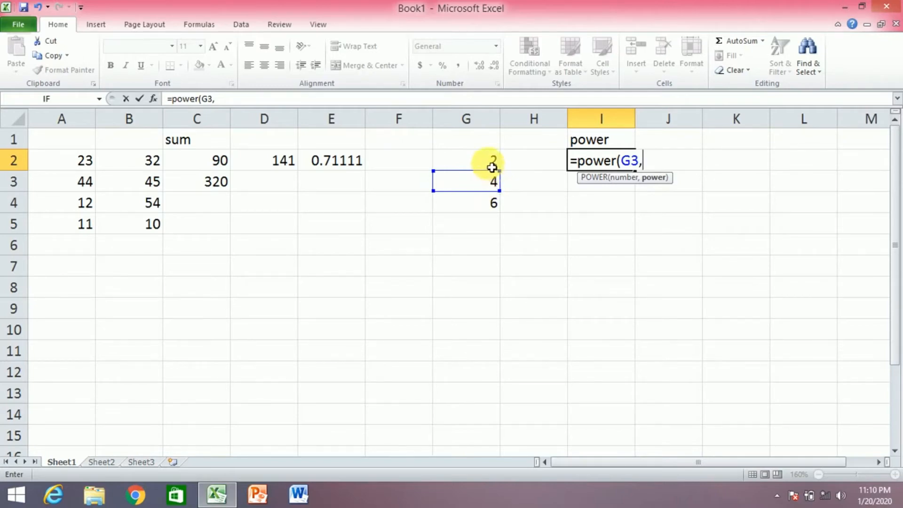
{"action": "left_click", "coordinate": [492, 167]}
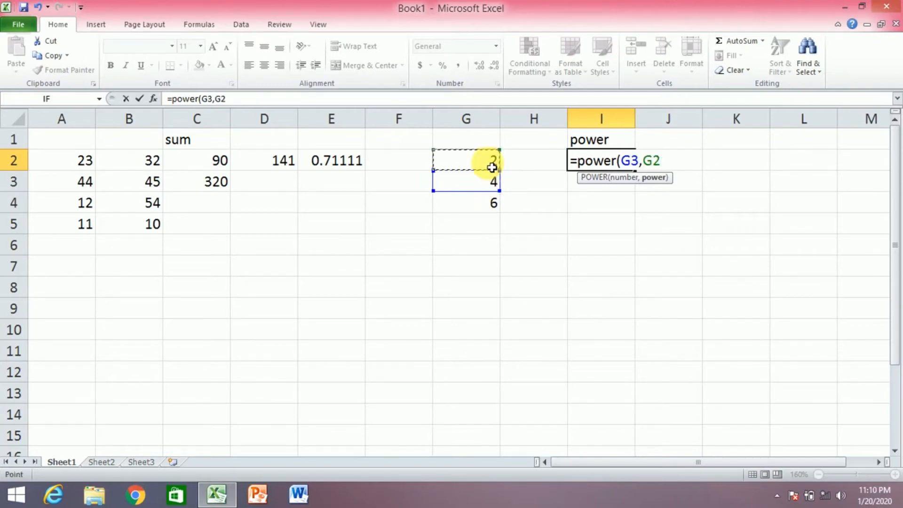
{"action": "type", "text": ")"}
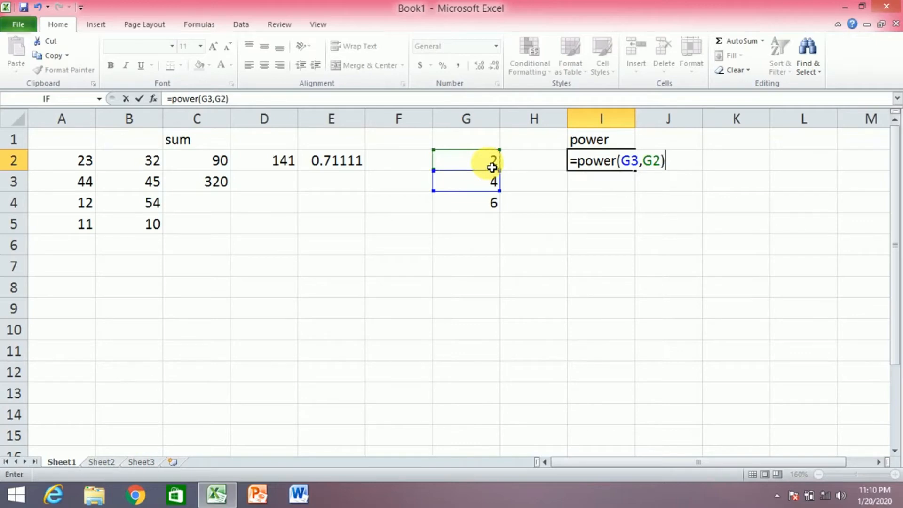
{"action": "key", "text": "Return"}
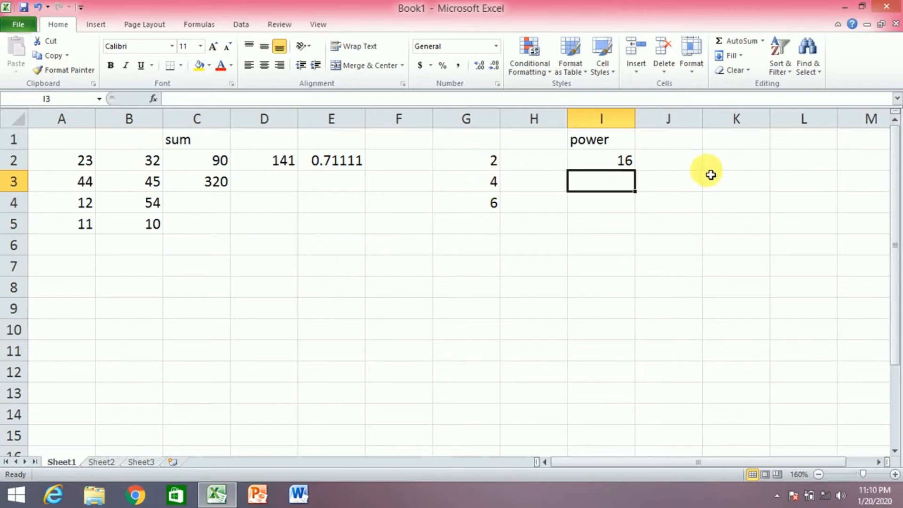
Enter a square root formula =sqrt(G3) in cell I7
{"action": "left_click", "coordinate": [598, 270]}
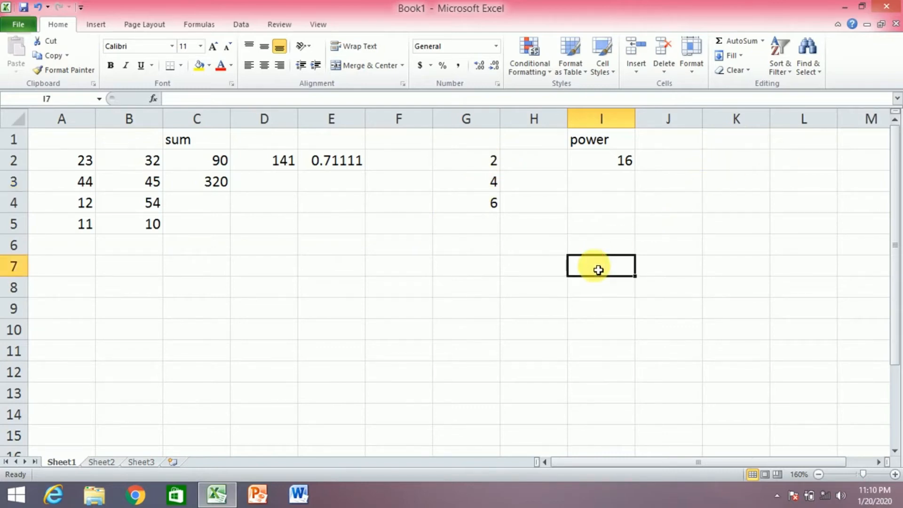
{"action": "type", "text": "="}
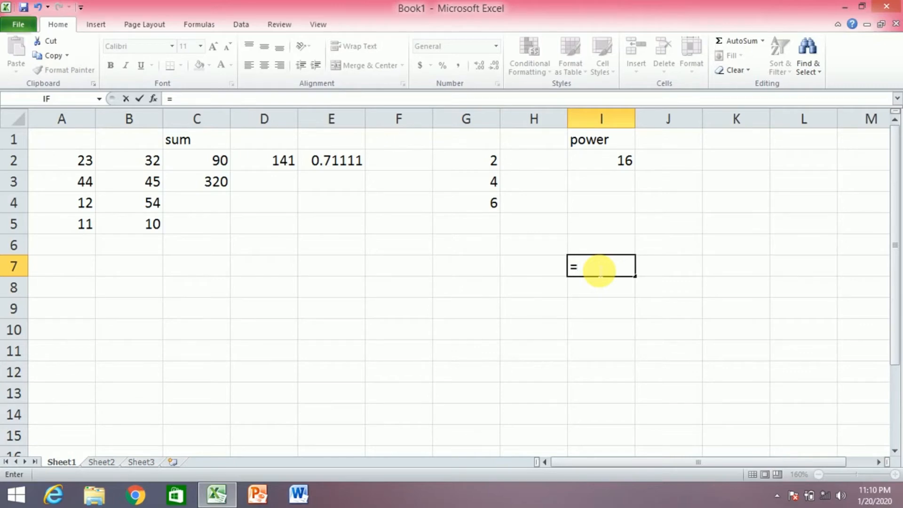
{"action": "type", "text": "sqrt"}
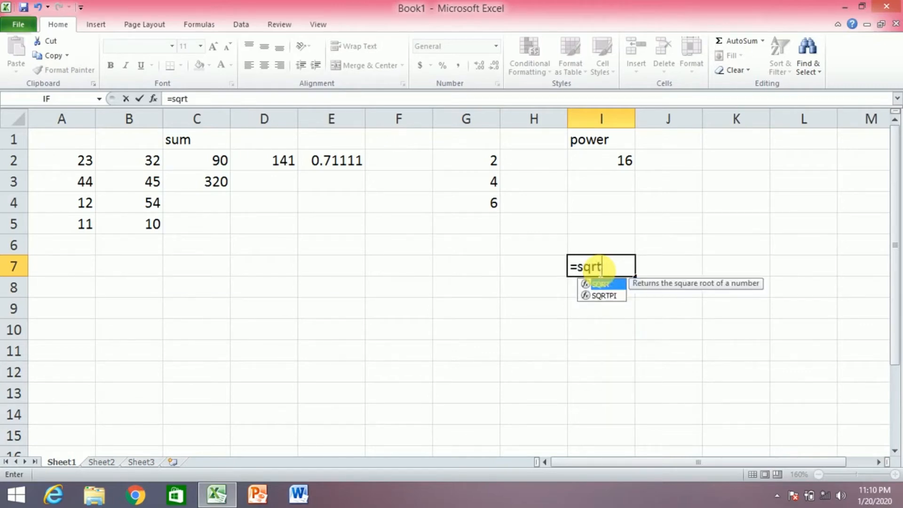
{"action": "type", "text": "("}
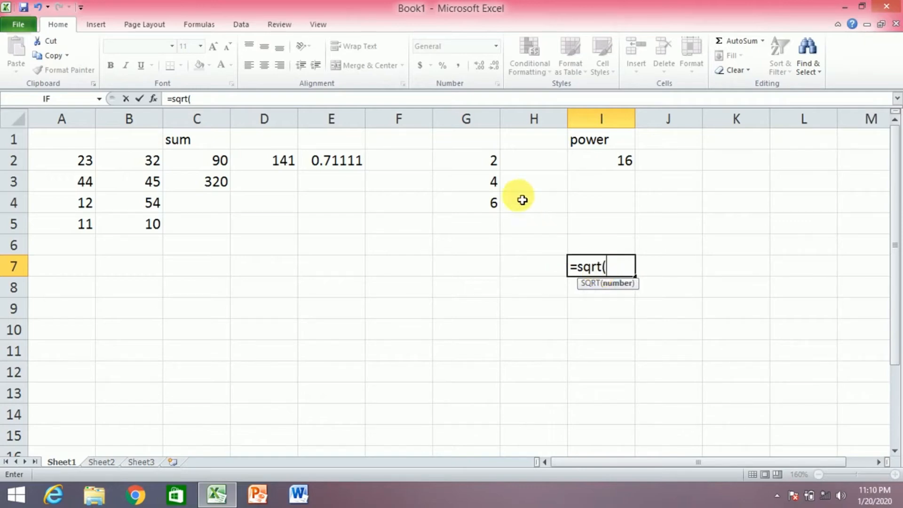
{"action": "left_click", "coordinate": [496, 185]}
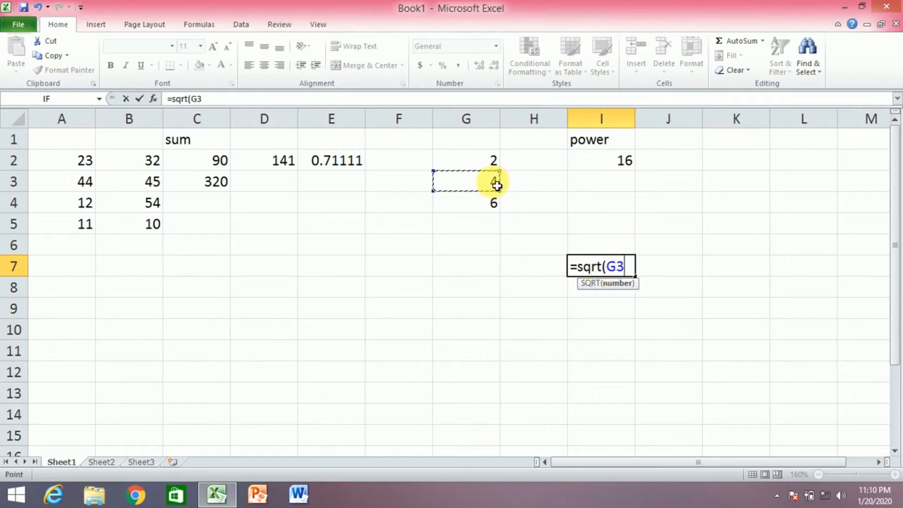
{"action": "type", "text": ")"}
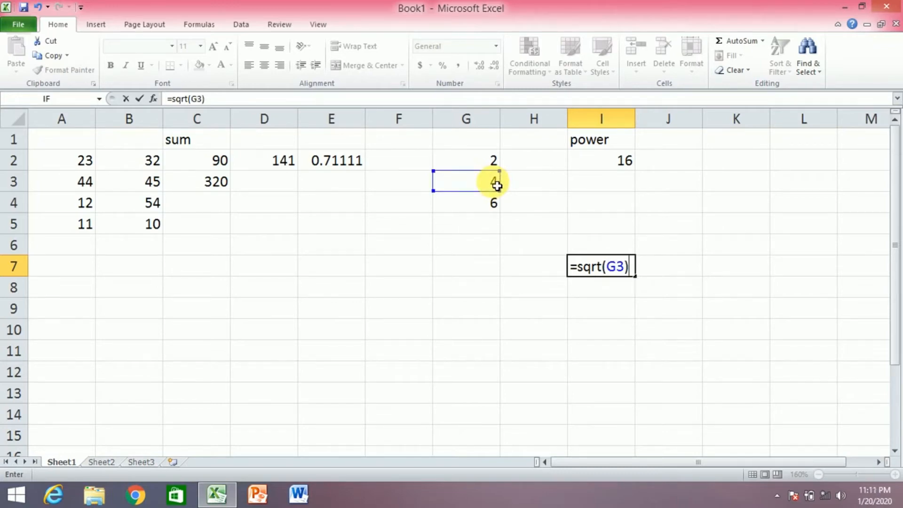
{"action": "key", "text": "Return"}
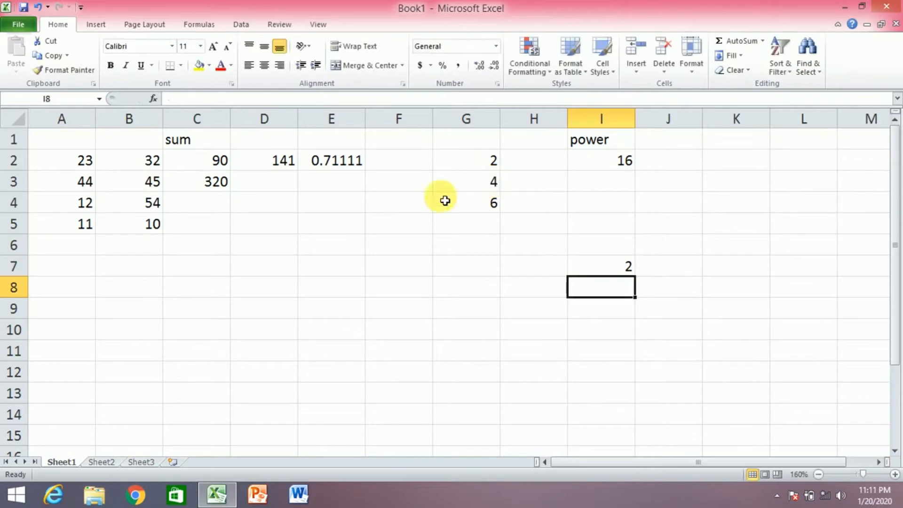
Enter =sqrt(I2) in J2 so it shows 4
{"action": "left_click", "coordinate": [632, 162]}
{"action": "left_click", "coordinate": [668, 163]}
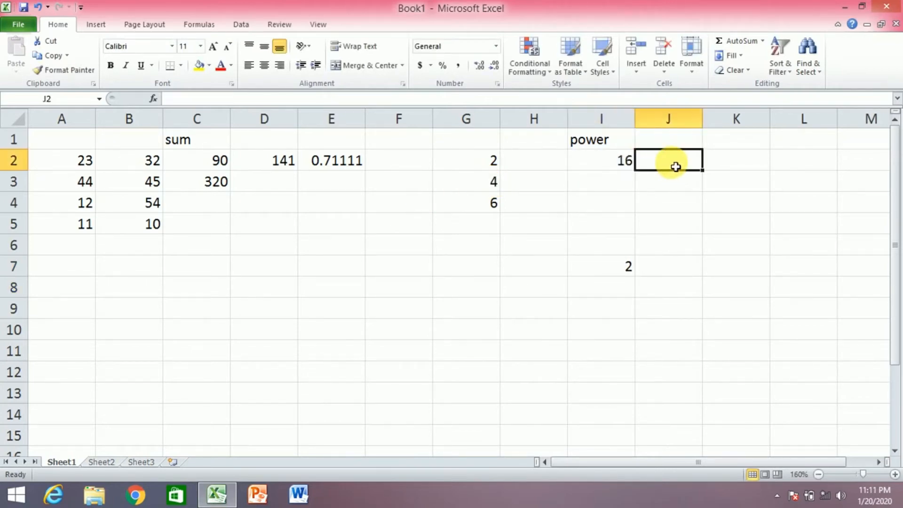
{"action": "type", "text": "=s"}
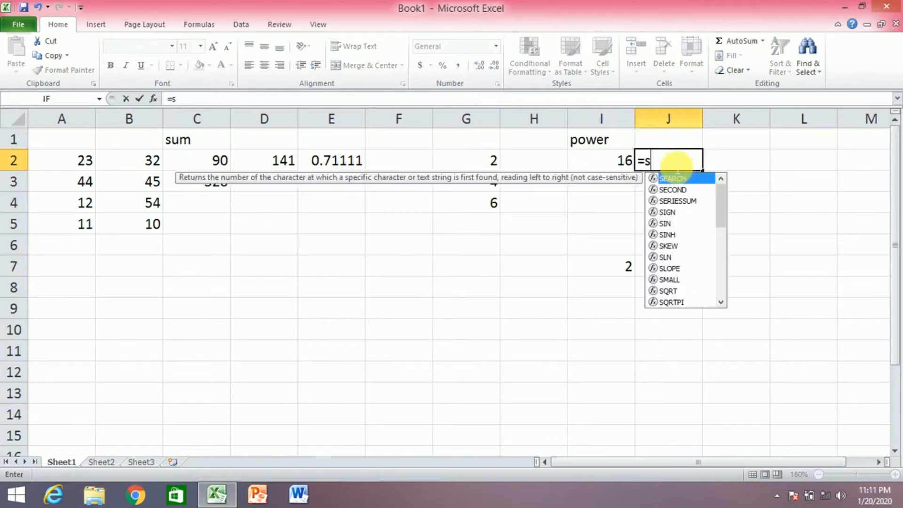
{"action": "type", "text": "qrt("}
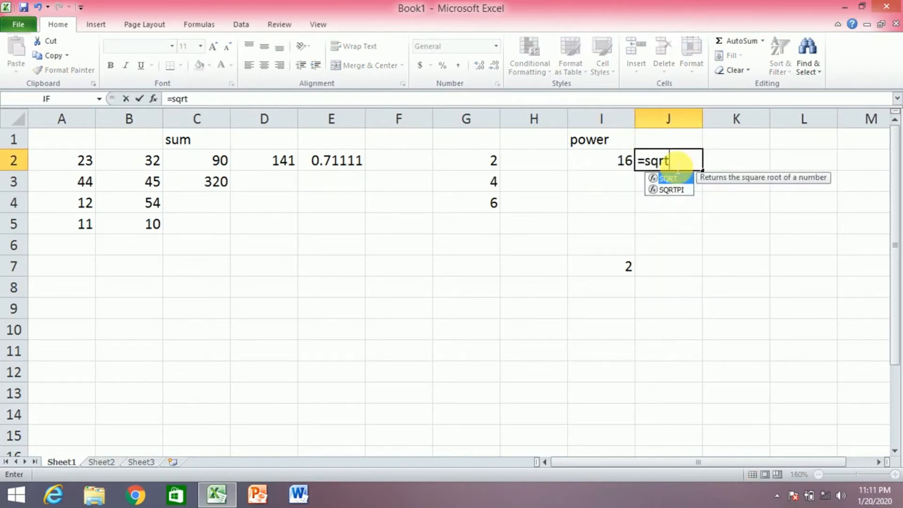
{"action": "left_click", "coordinate": [623, 163]}
{"action": "key", "text": "Return"}
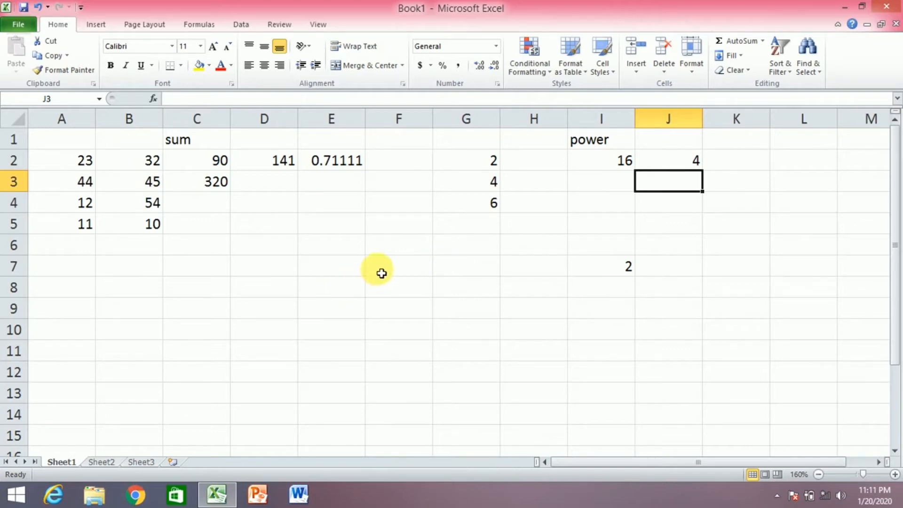
Enter 4, 9, 16 and 25 into cells E10 to E13
{"action": "left_click", "coordinate": [311, 333]}
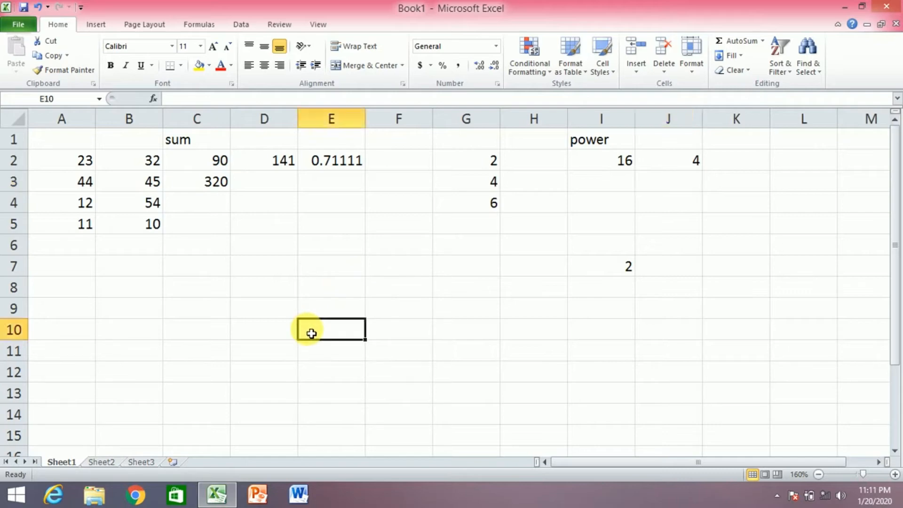
{"action": "type", "text": "4"}
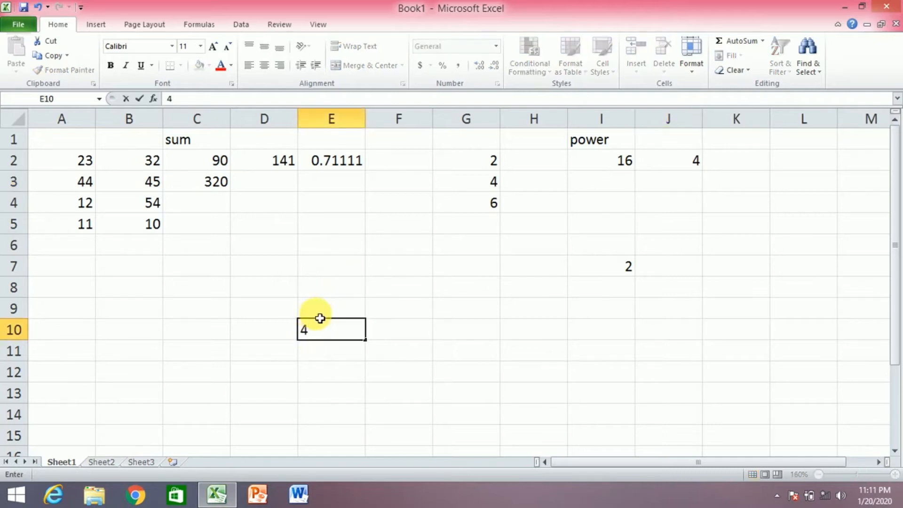
{"action": "key", "text": "Return"}
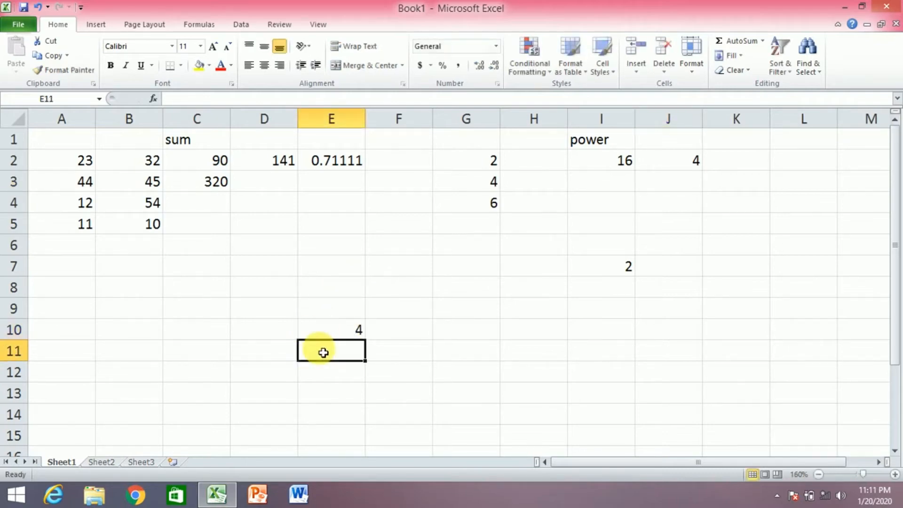
{"action": "type", "text": "9"}
{"action": "key", "text": "Return"}
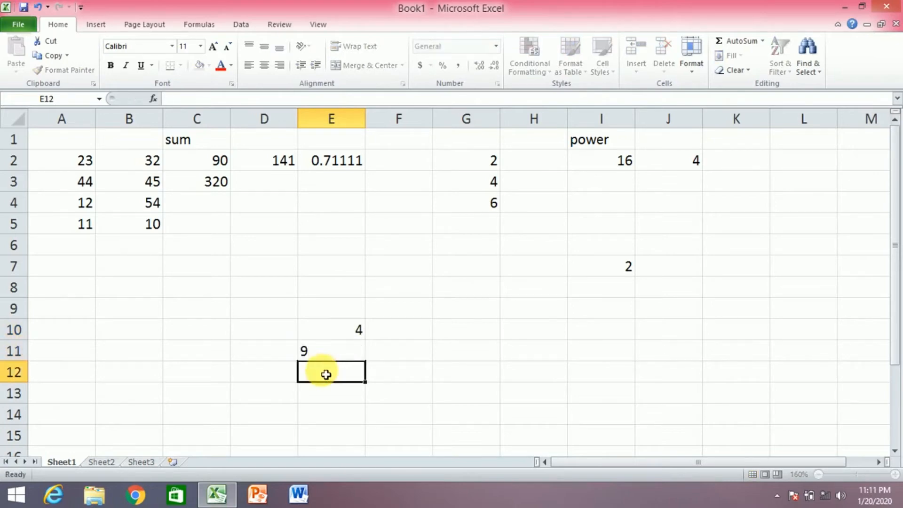
{"action": "type", "text": "1"}
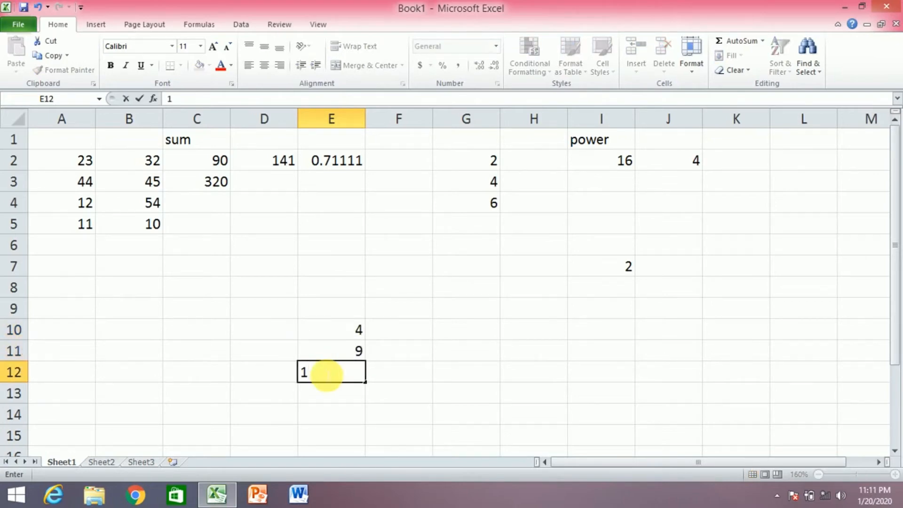
{"action": "type", "text": "6"}
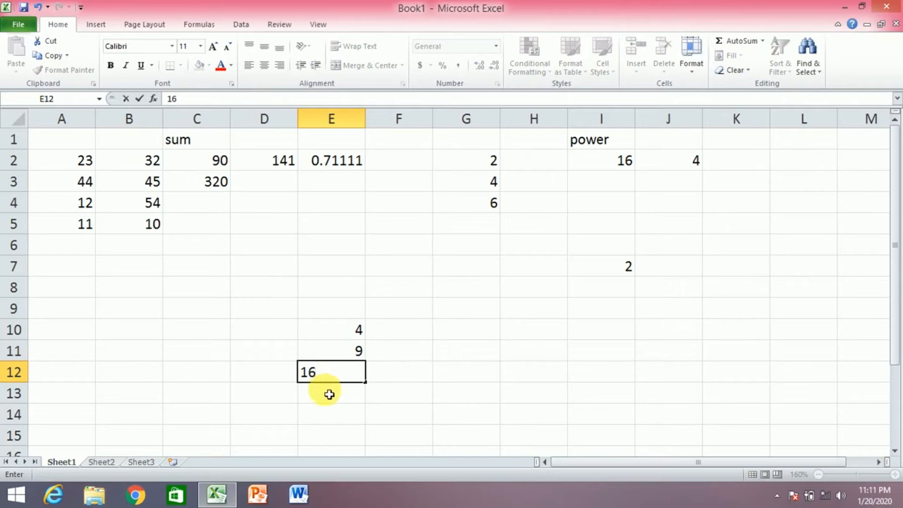
{"action": "key", "text": "Return"}
{"action": "type", "text": "25"}
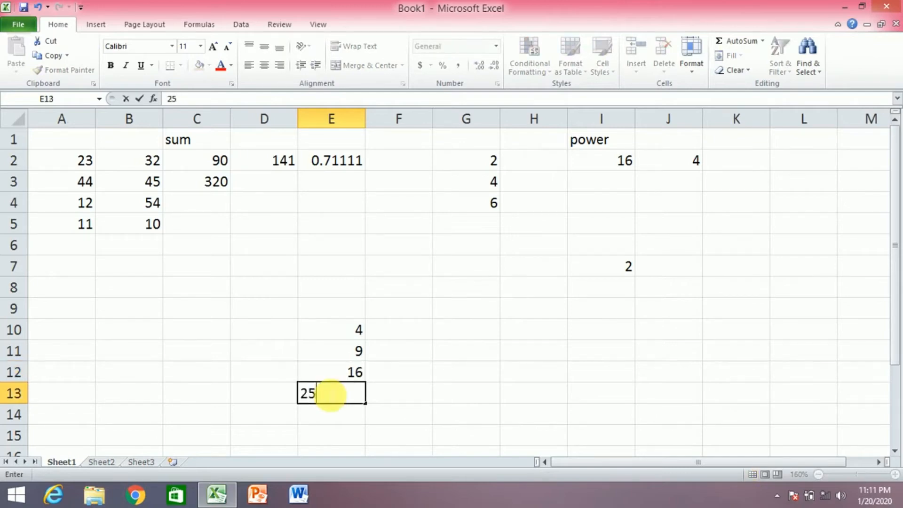
{"action": "left_click", "coordinate": [416, 337]}
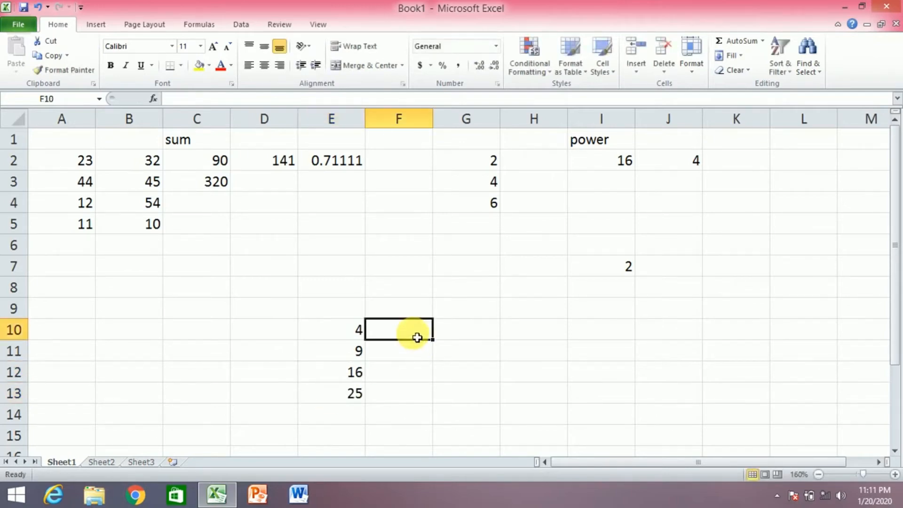
Add the heading 'sqrt' in cell F9
{"action": "left_click", "coordinate": [405, 313]}
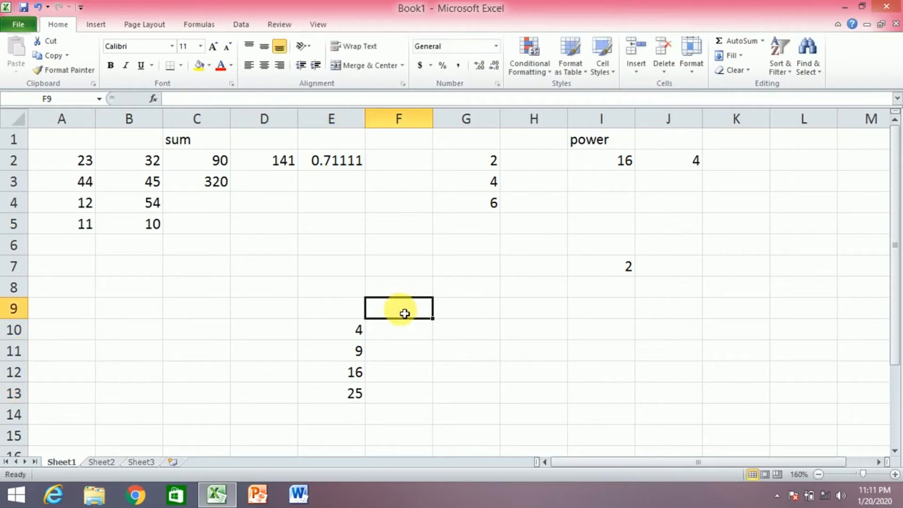
{"action": "type", "text": "sqrt"}
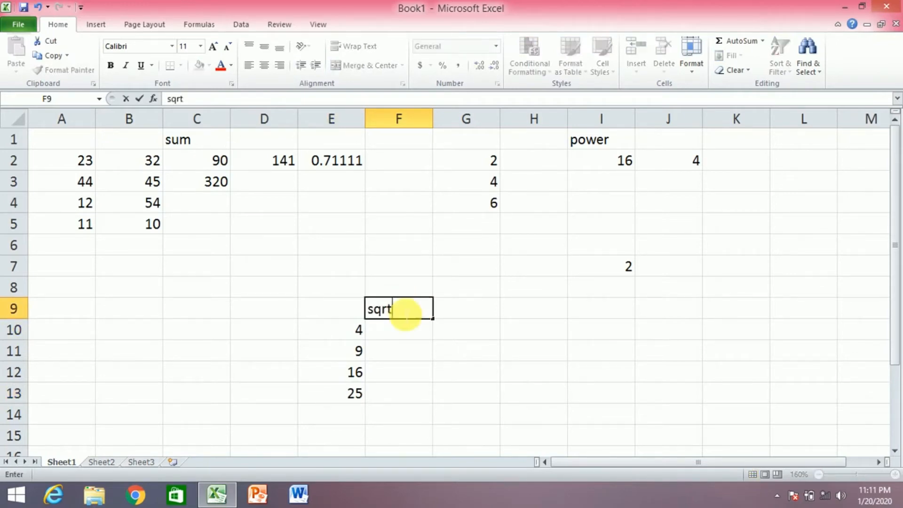
{"action": "left_click", "coordinate": [398, 328]}
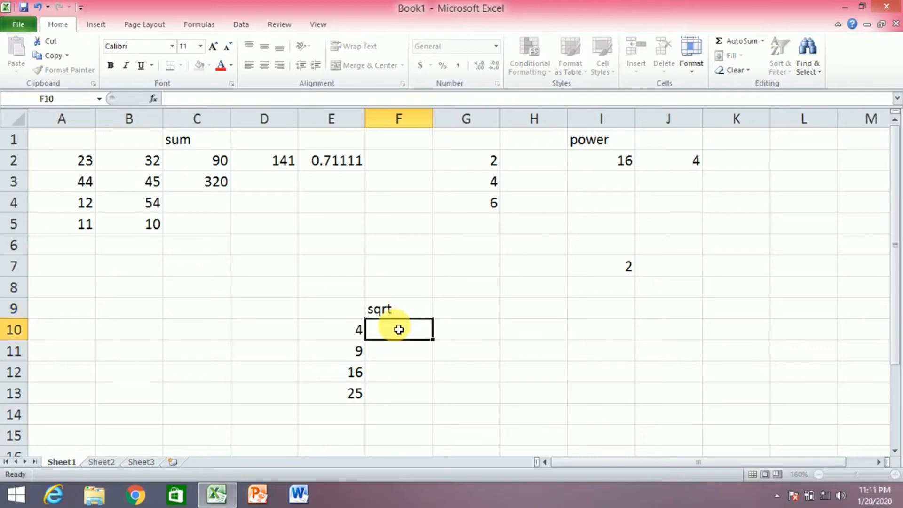
{"action": "left_click", "coordinate": [386, 309]}
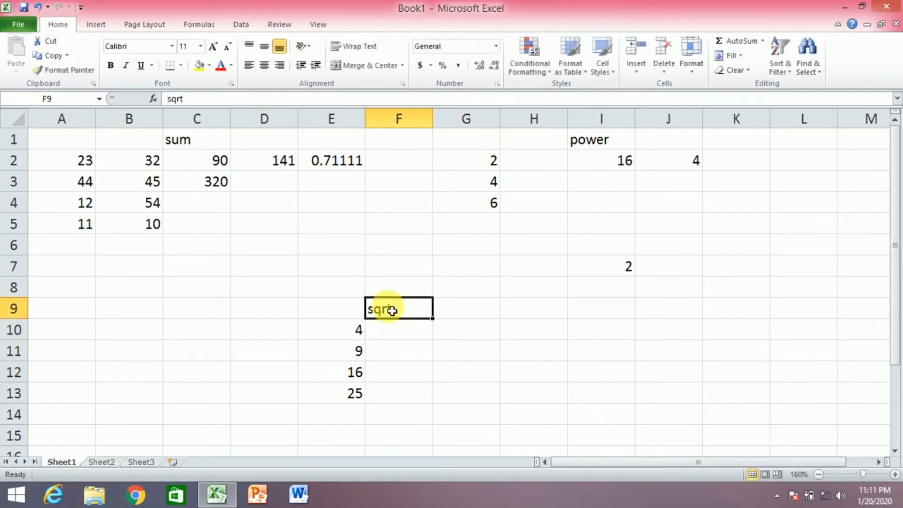
{"action": "left_click", "coordinate": [398, 340]}
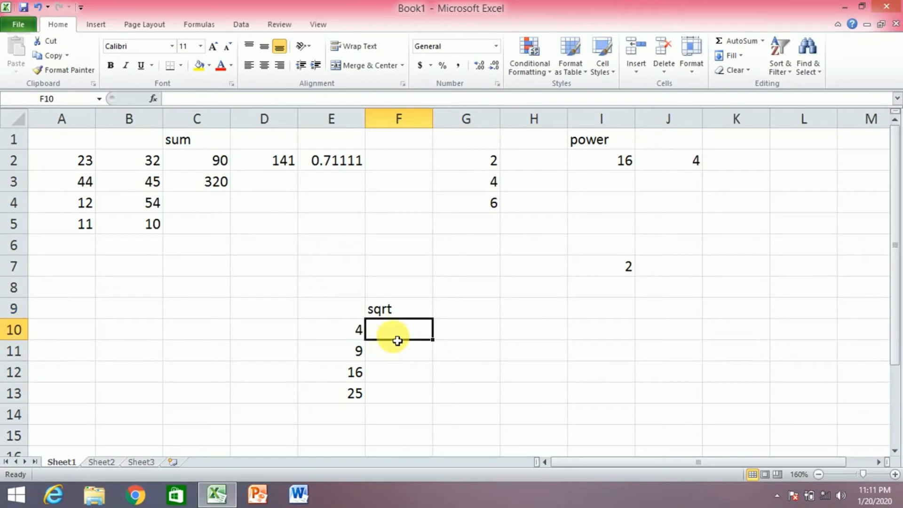
Enter =sqrt(E10) in F10 and fill it down to F13, giving 2, 3, 4, 5
{"action": "type", "text": "=sq"}
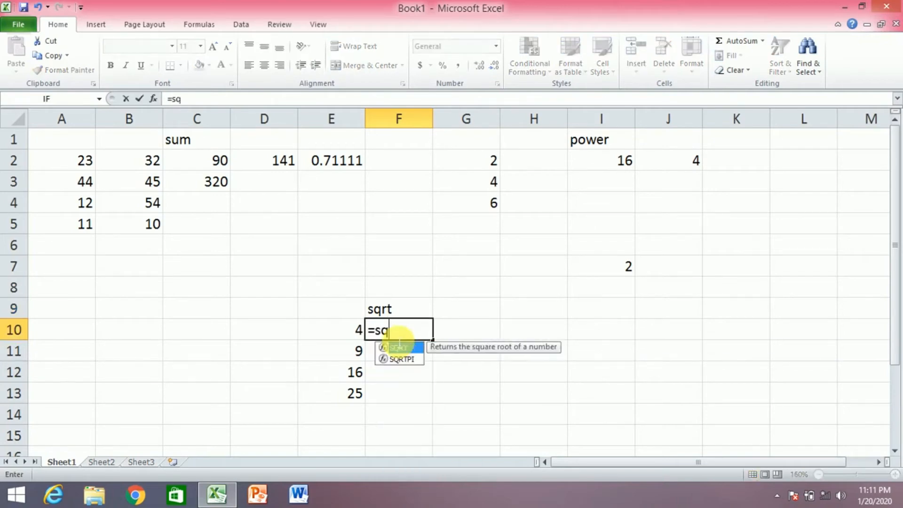
{"action": "type", "text": "rt("}
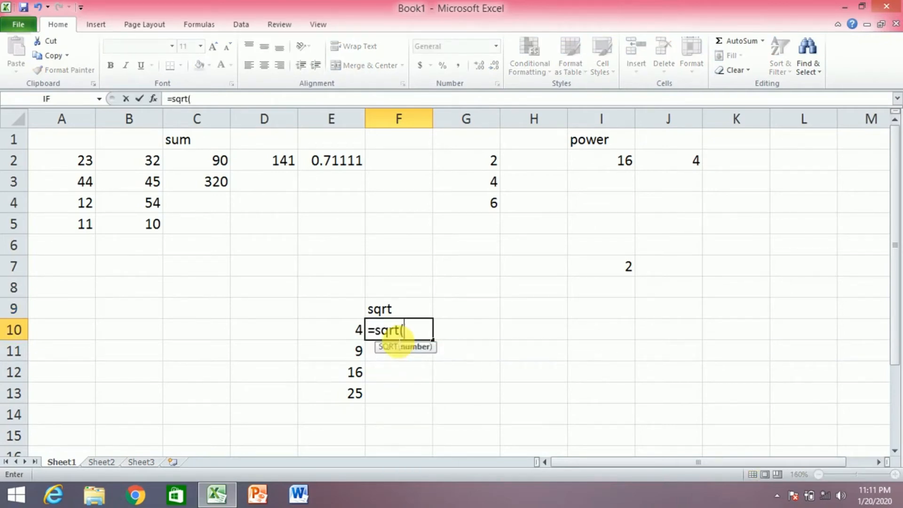
{"action": "left_click", "coordinate": [358, 330]}
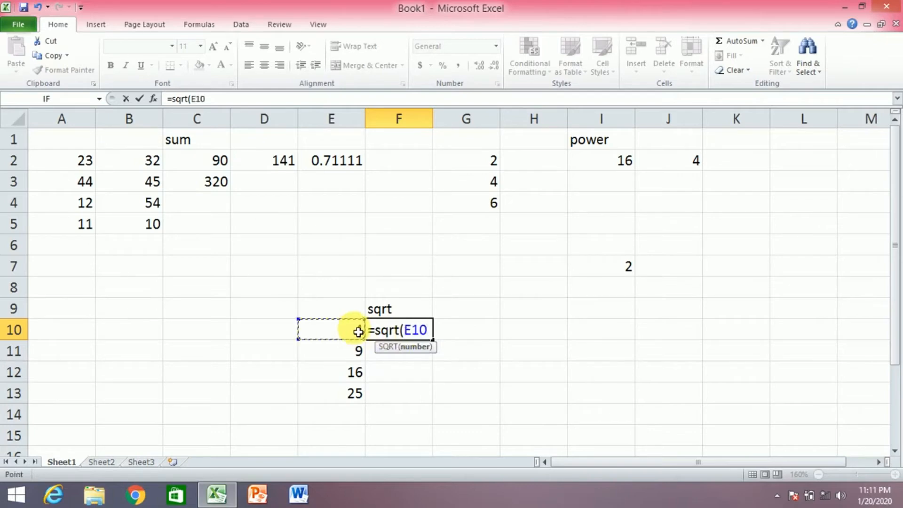
{"action": "key", "text": "Return"}
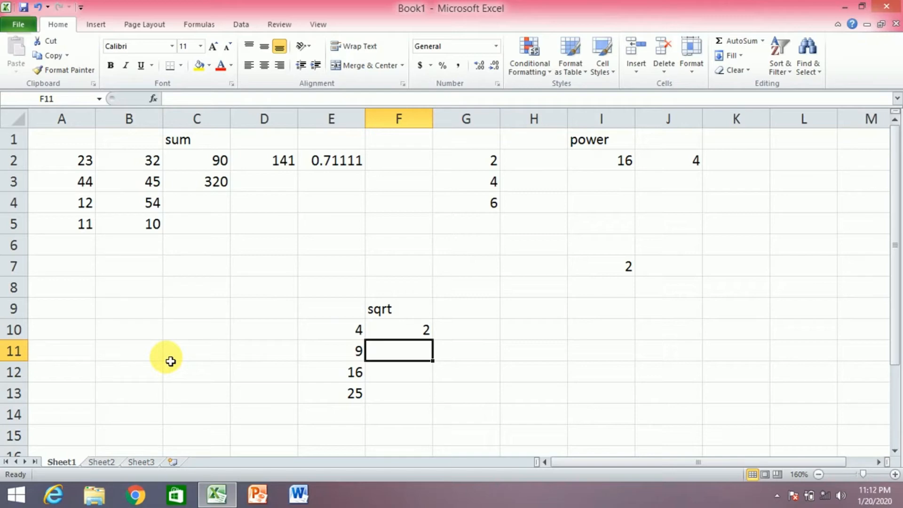
{"action": "left_click", "coordinate": [414, 329]}
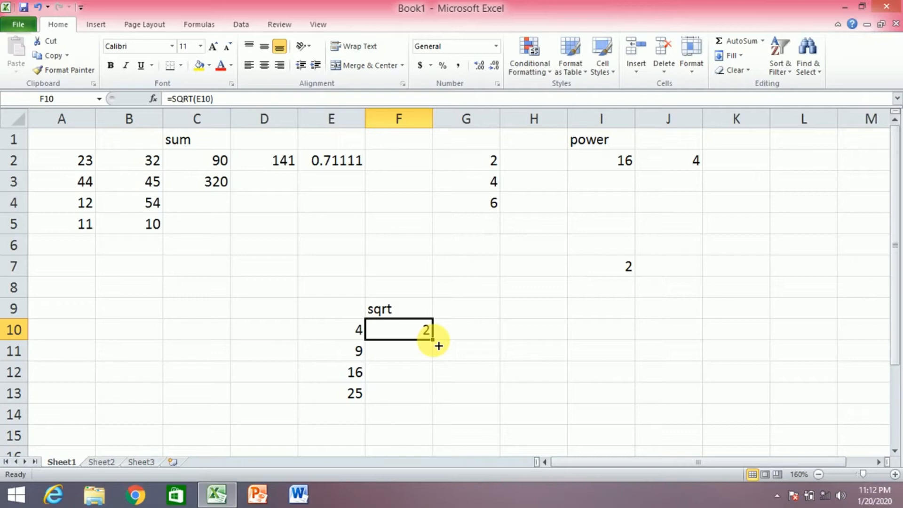
{"action": "left_click_drag", "start_coordinate": [438, 345], "coordinate": [436, 407]}
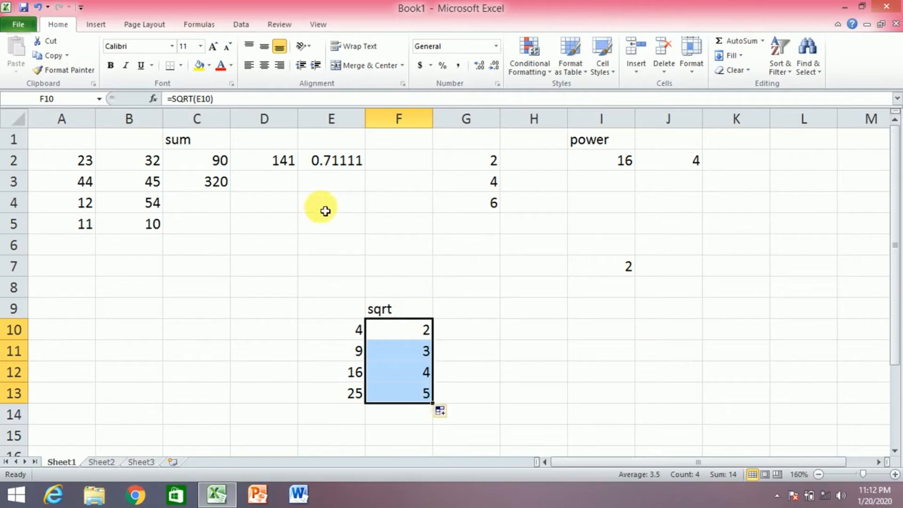
{"action": "left_click", "coordinate": [101, 462]}
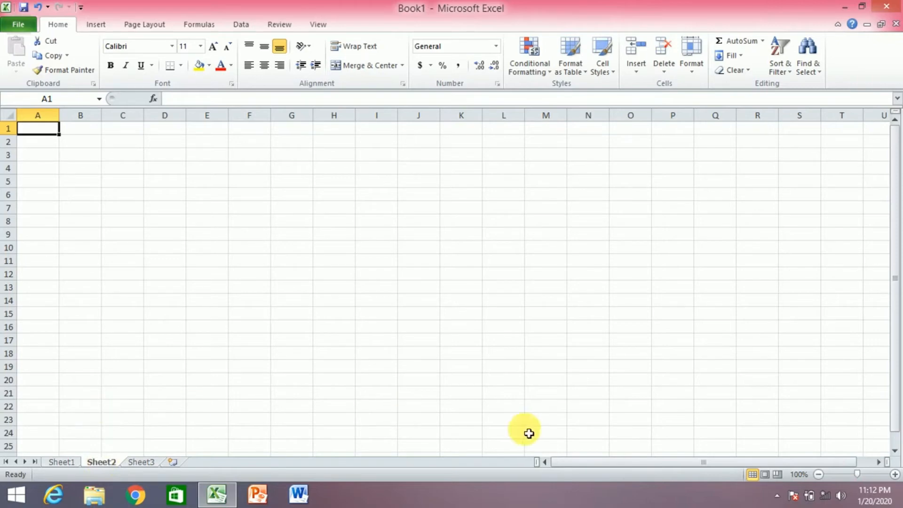
Zoom Sheet2 to 150% and switch the Windows power plan to Power saver
{"action": "left_click", "coordinate": [895, 478]}
{"action": "left_click", "coordinate": [894, 478]}
{"action": "left_click", "coordinate": [895, 478]}
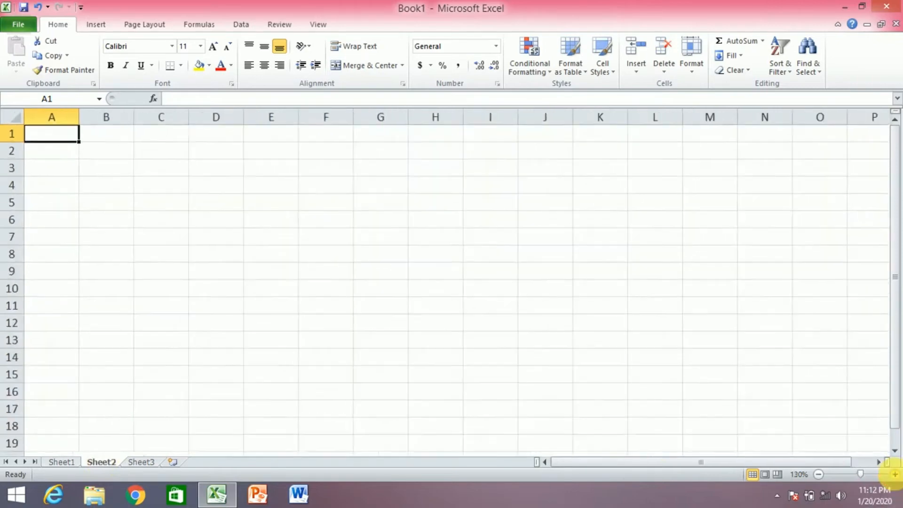
{"action": "left_click", "coordinate": [894, 478]}
{"action": "left_click", "coordinate": [894, 478]}
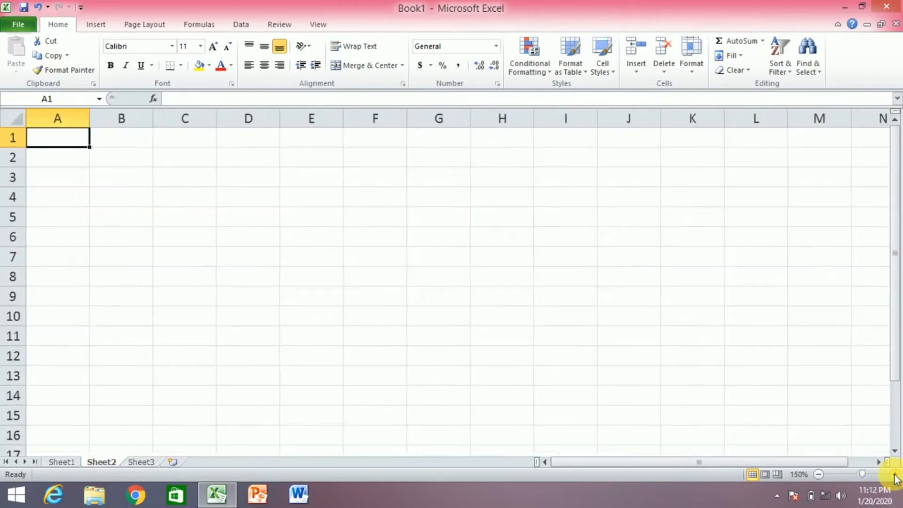
{"action": "left_click", "coordinate": [810, 501]}
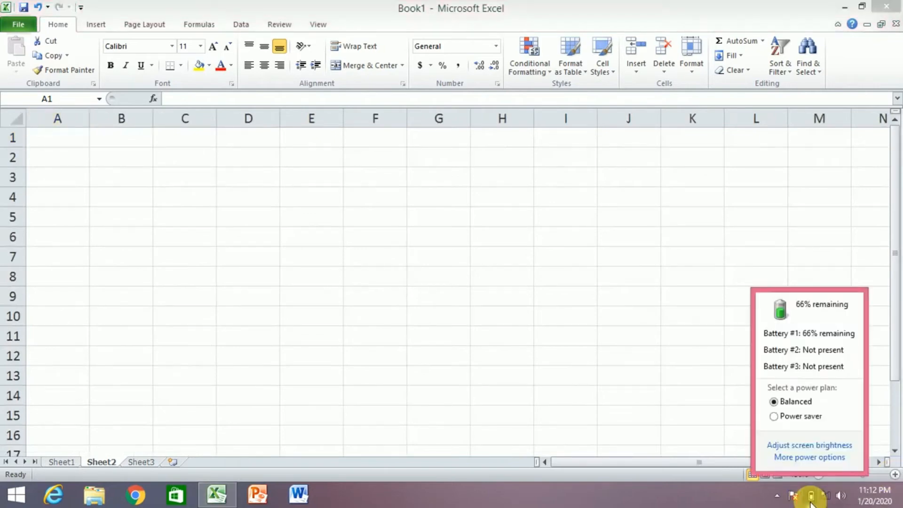
{"action": "left_click", "coordinate": [792, 417]}
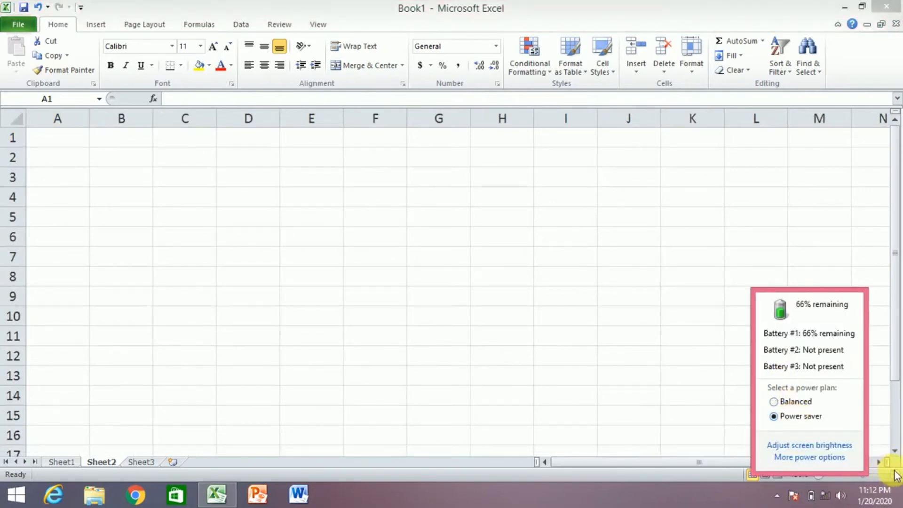
{"action": "left_click", "coordinate": [69, 146]}
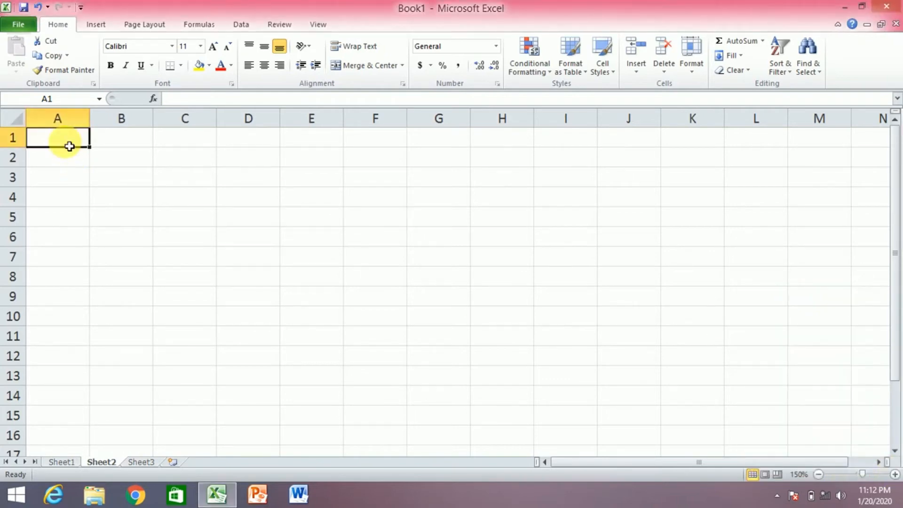
Enter the heading 'Names' in cell A1
{"action": "type", "text": "na"}
{"action": "key", "text": "BackSpace"}
{"action": "key", "text": "BackSpace"}
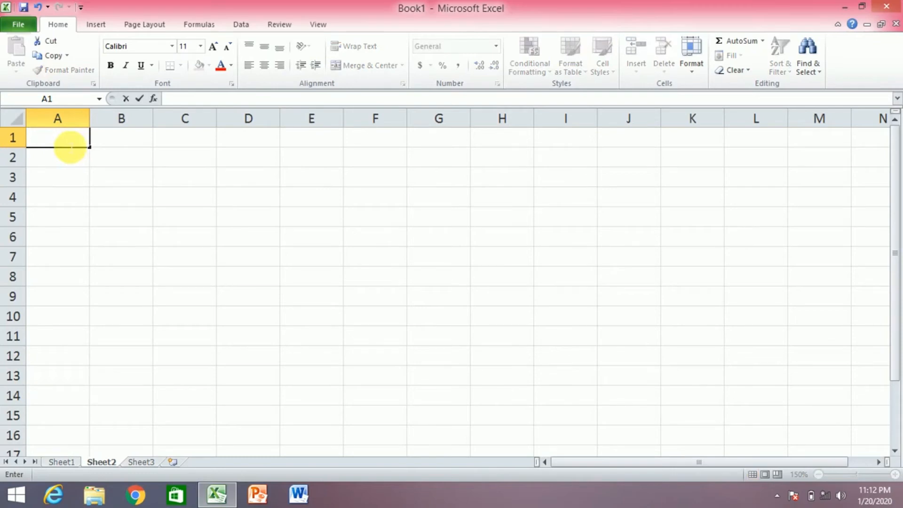
{"action": "type", "text": "Names"}
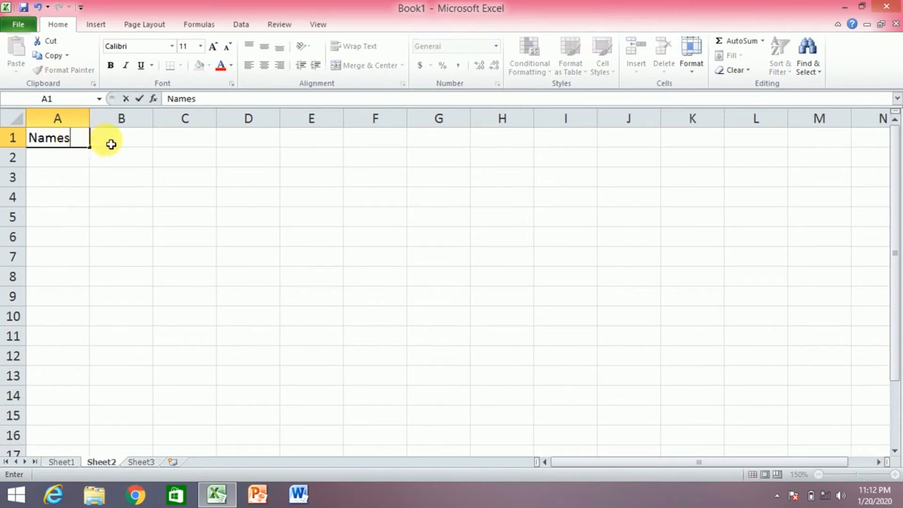
{"action": "left_click", "coordinate": [111, 144]}
List the five student names in cells A2 to A6
{"action": "left_click", "coordinate": [46, 168]}
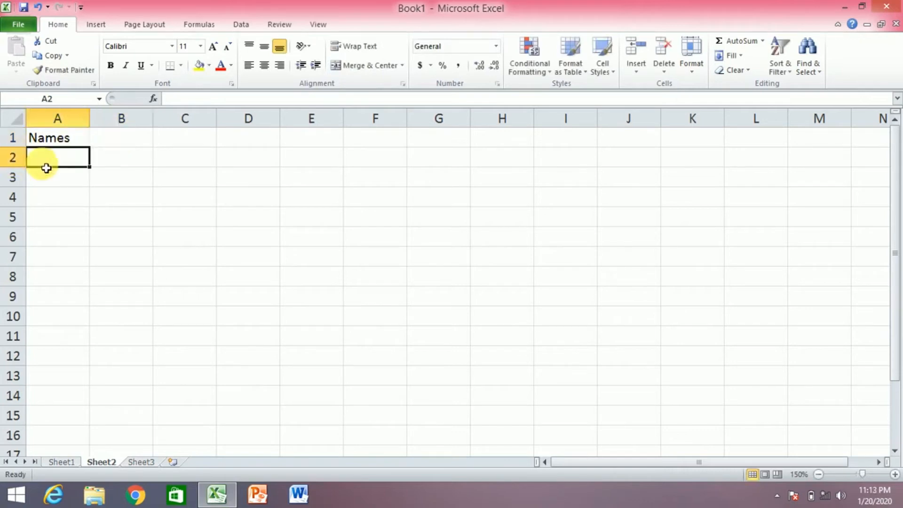
{"action": "type", "text": "SH"}
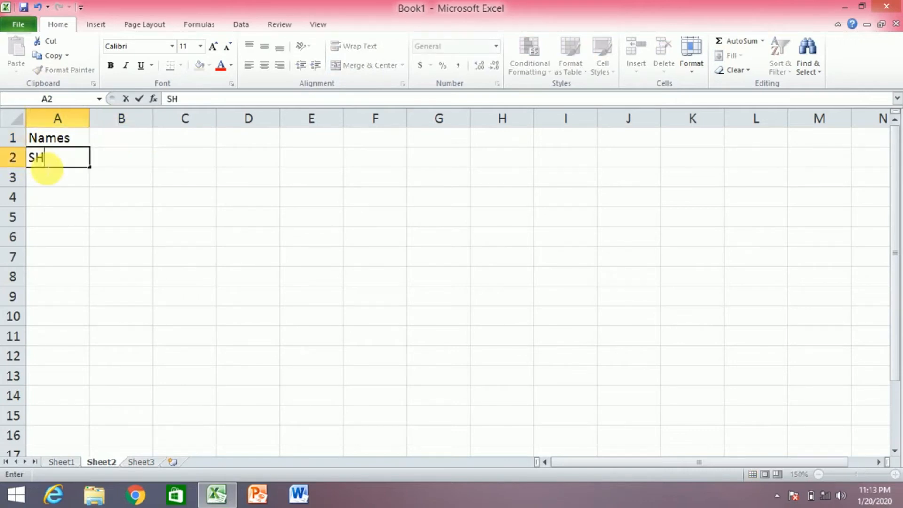
{"action": "type", "text": "AHARYAR"}
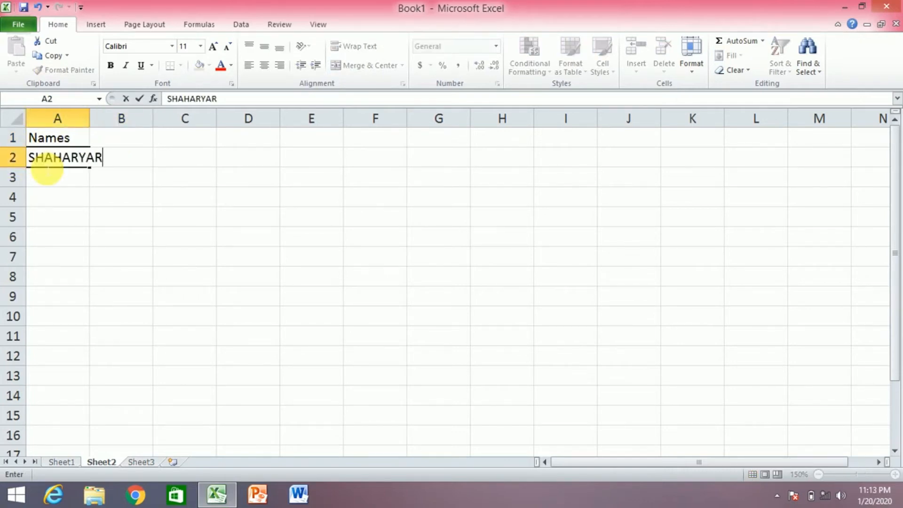
{"action": "left_click", "coordinate": [52, 185]}
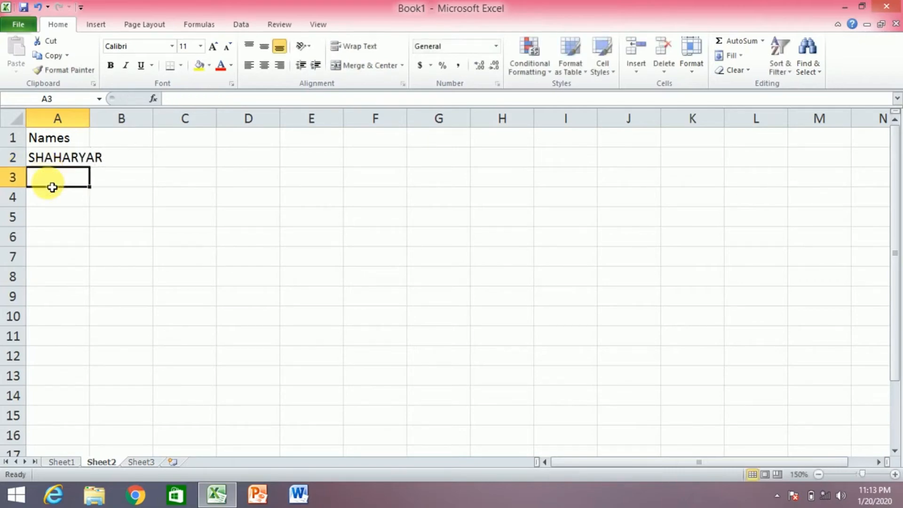
{"action": "type", "text": "ARSLAN"}
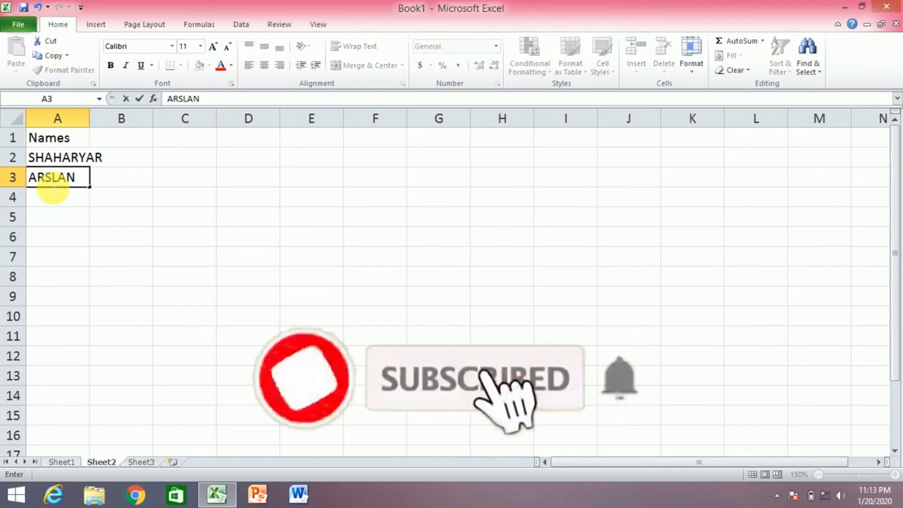
{"action": "left_click", "coordinate": [53, 197]}
{"action": "type", "text": "RAMZAN"}
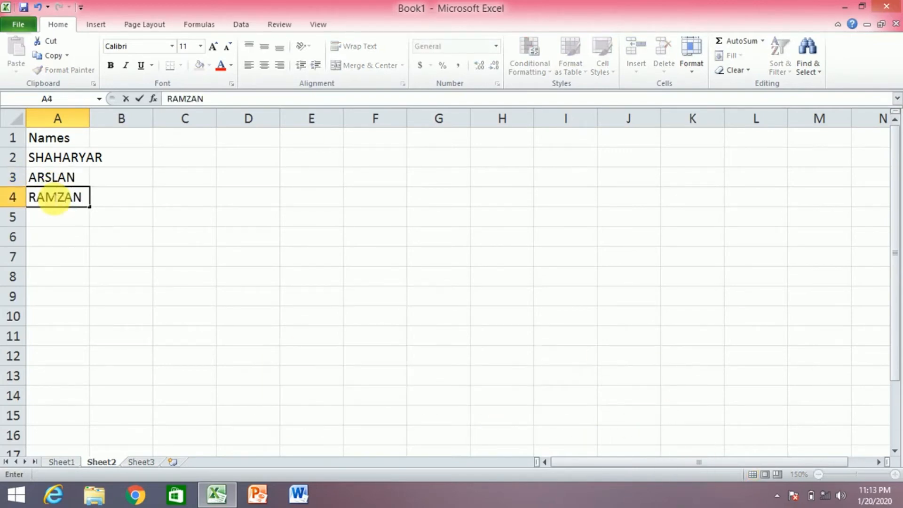
{"action": "left_click", "coordinate": [51, 221]}
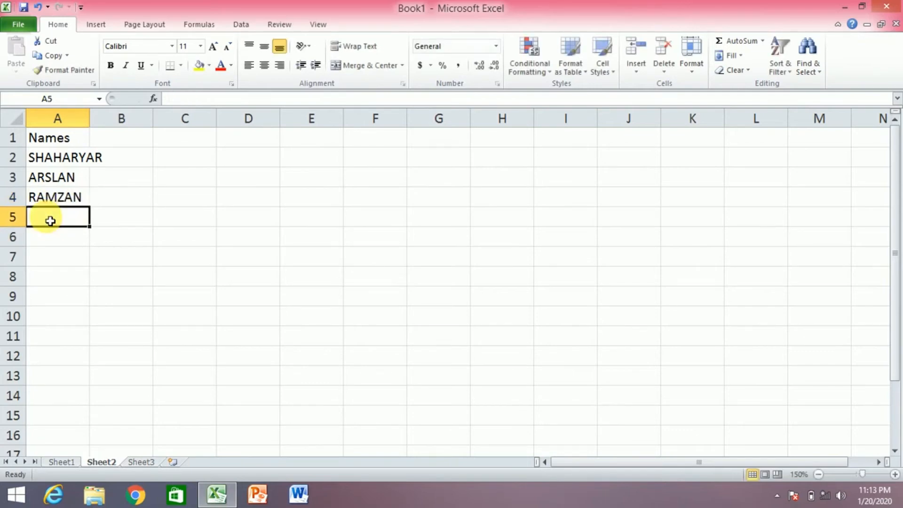
{"action": "type", "text": "ADNAN"}
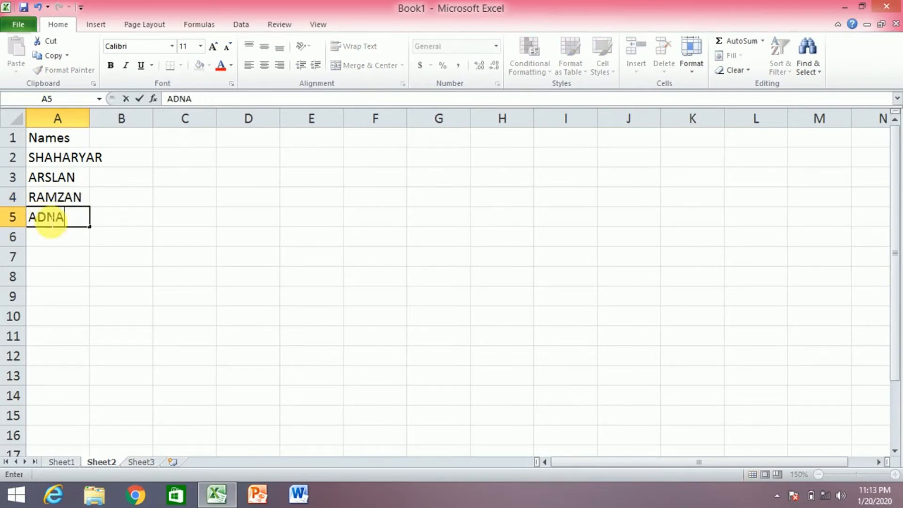
{"action": "left_click", "coordinate": [47, 244]}
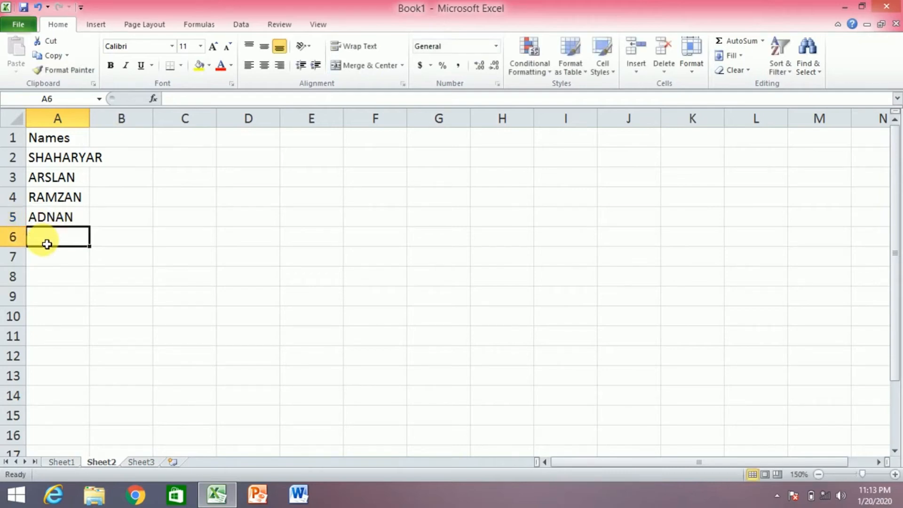
{"action": "type", "text": "TAYAB"}
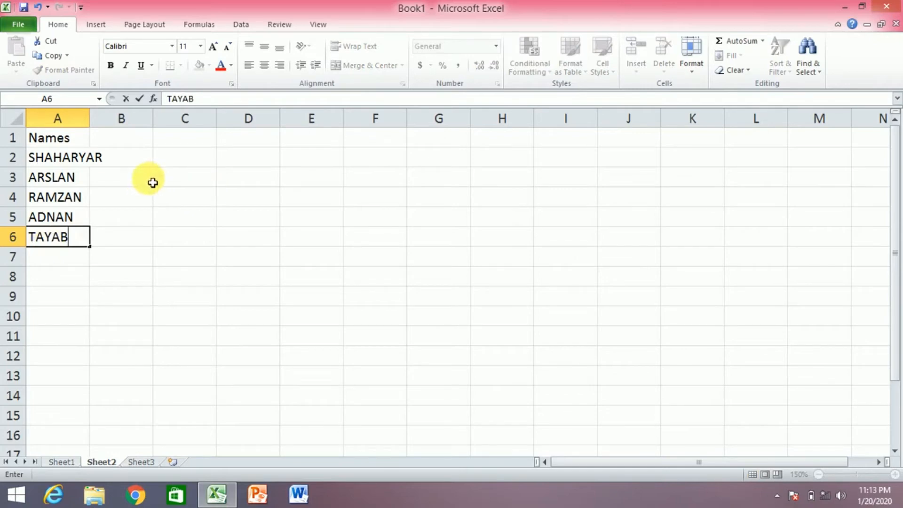
{"action": "left_click", "coordinate": [196, 144]}
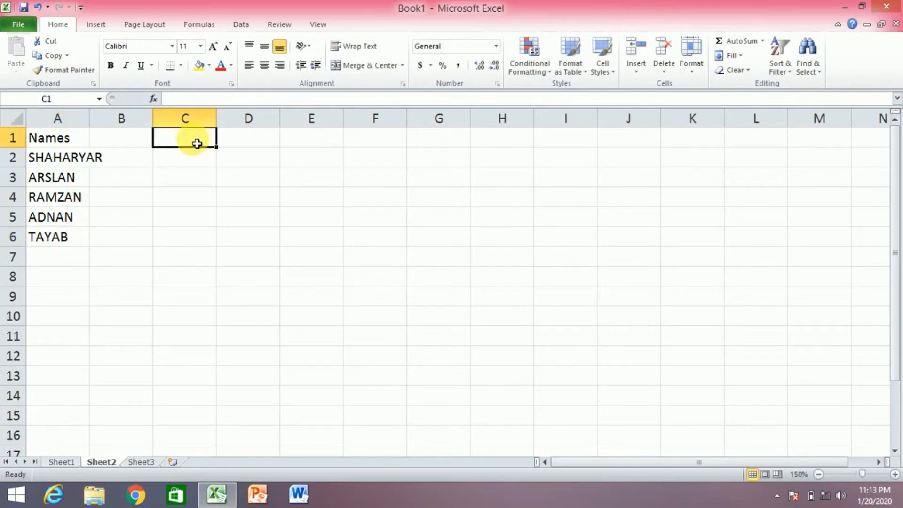
Enter subject headers PHYSICS, CHEM, MATH and ENGL in C1 through F1
{"action": "type", "text": "PH"}
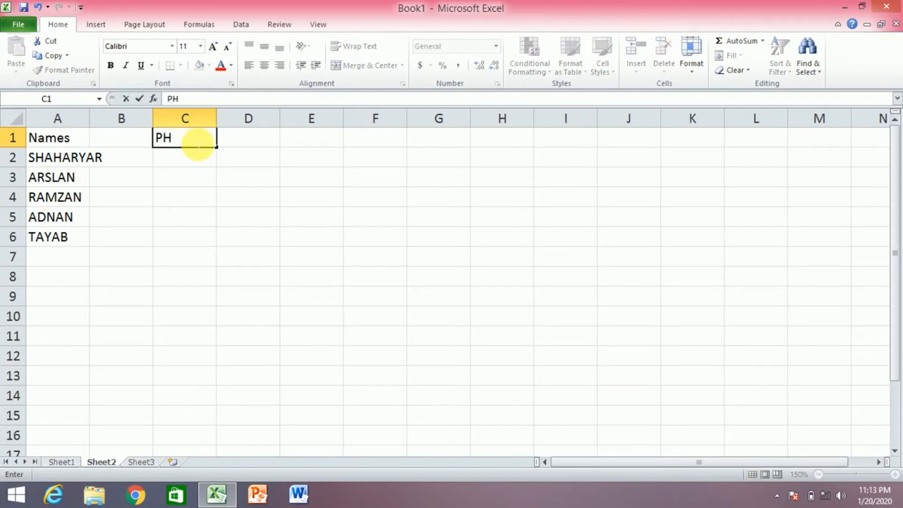
{"action": "type", "text": "YSICS"}
{"action": "left_click", "coordinate": [240, 141]}
{"action": "type", "text": "CHEM"}
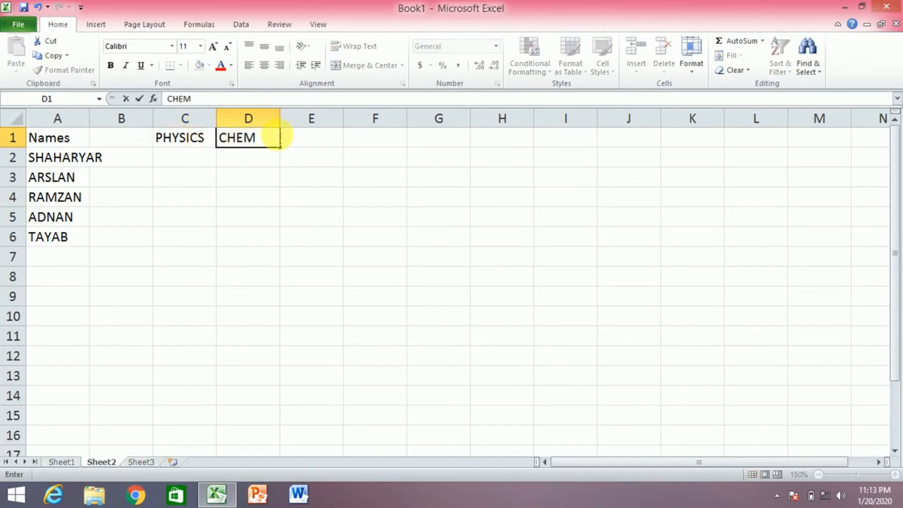
{"action": "left_click", "coordinate": [316, 141]}
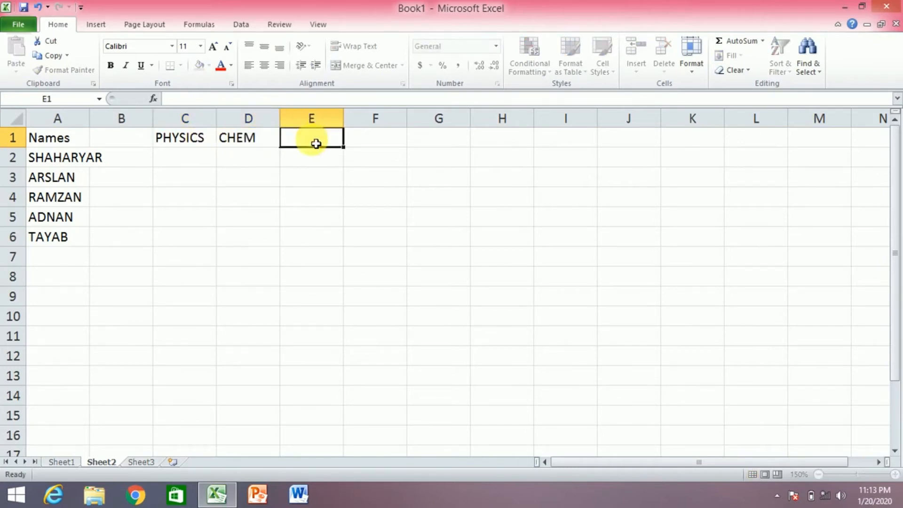
{"action": "type", "text": "MATH"}
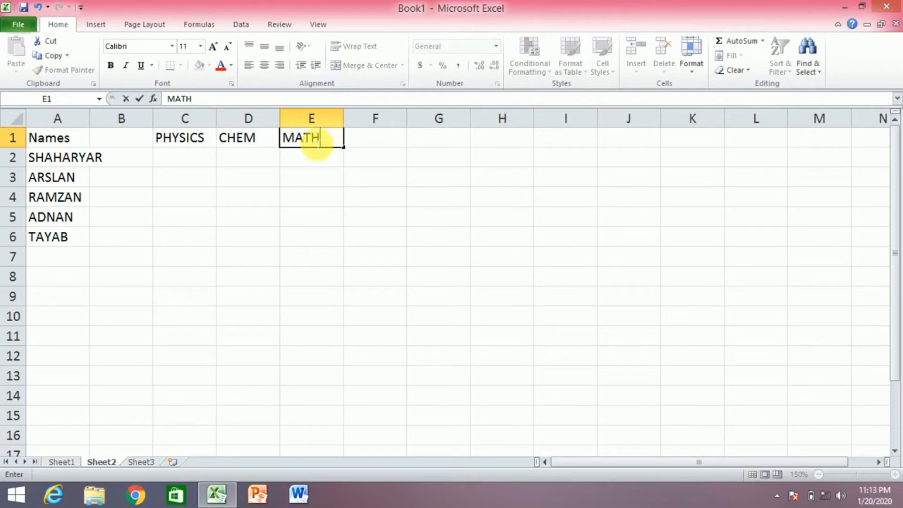
{"action": "left_click", "coordinate": [382, 146]}
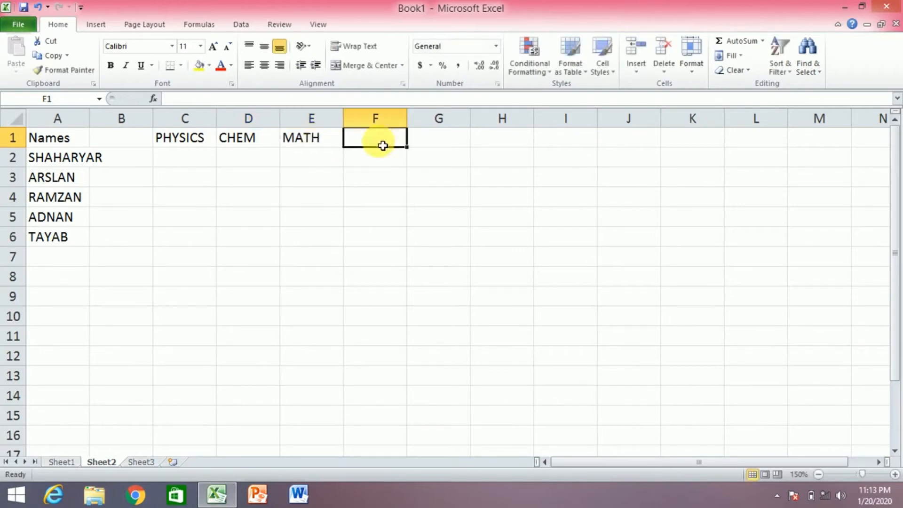
{"action": "type", "text": "ENGL"}
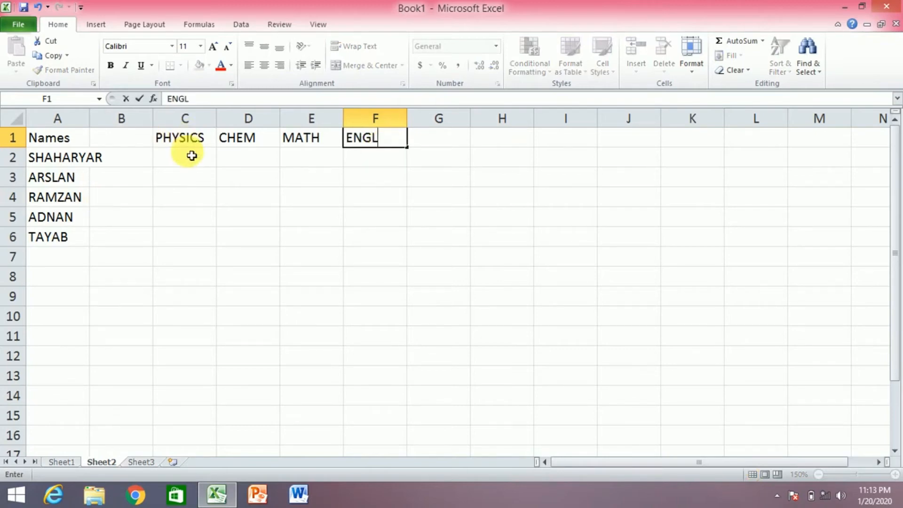
{"action": "left_click", "coordinate": [192, 156]}
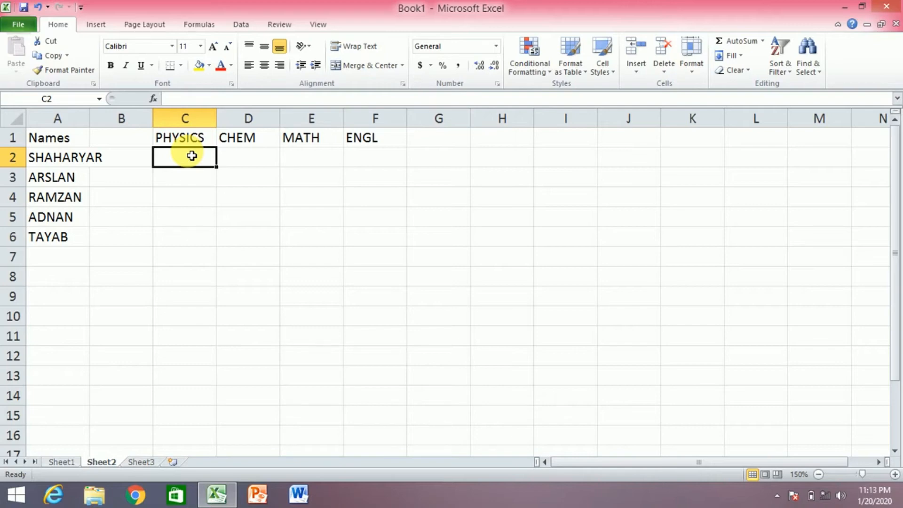
Enter the first student's marks 56, 61, 95 and 88 in C2:F2
{"action": "type", "text": "56"}
{"action": "left_click", "coordinate": [235, 162]}
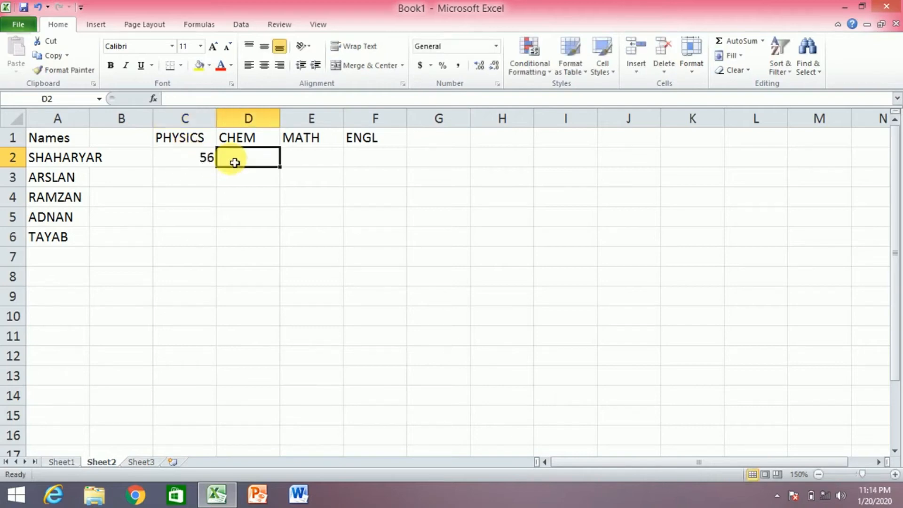
{"action": "type", "text": "61"}
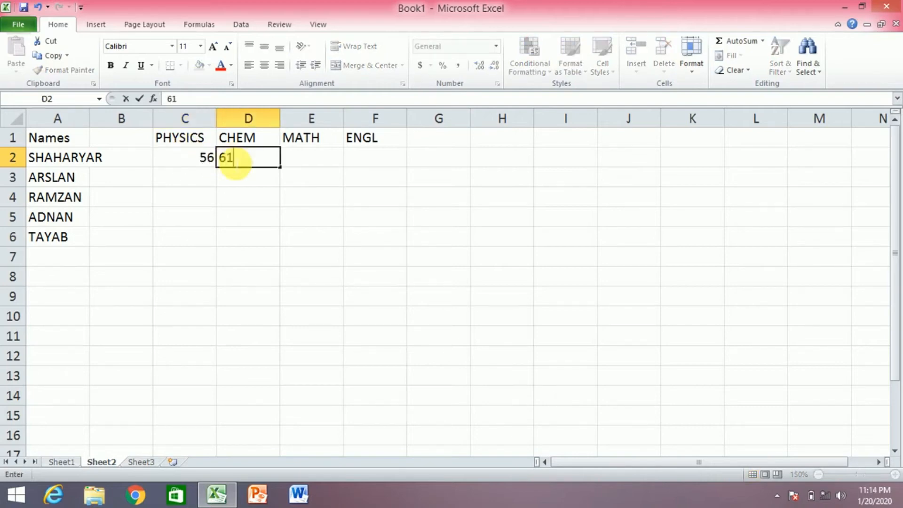
{"action": "left_click", "coordinate": [295, 161]}
{"action": "type", "text": "95"}
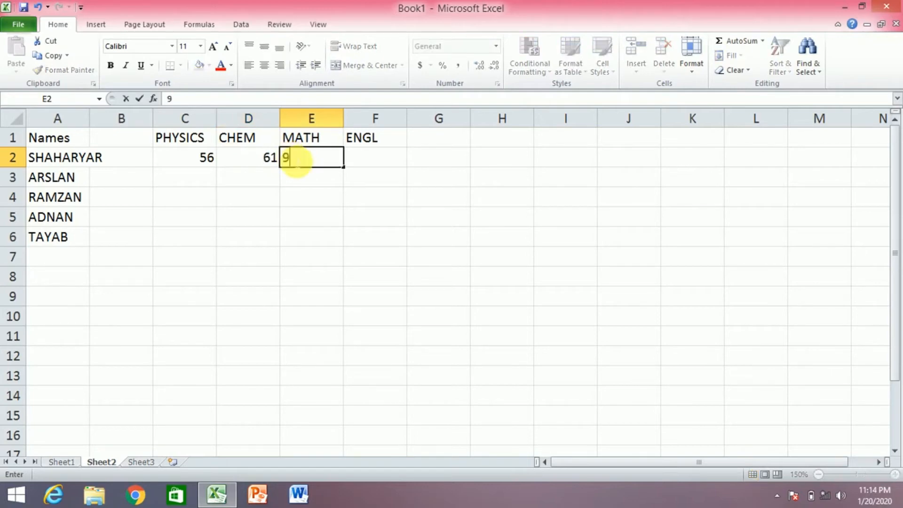
{"action": "left_click", "coordinate": [360, 159]}
{"action": "type", "text": "88"}
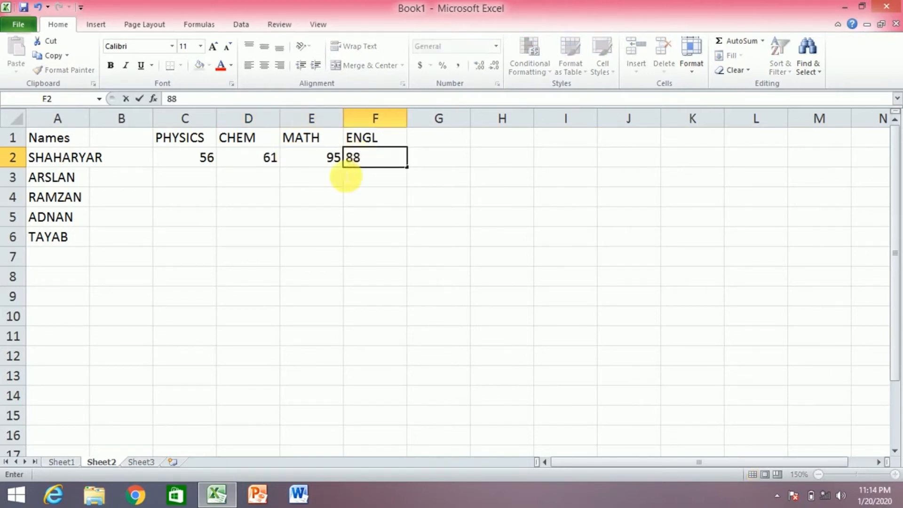
{"action": "left_click", "coordinate": [188, 184]}
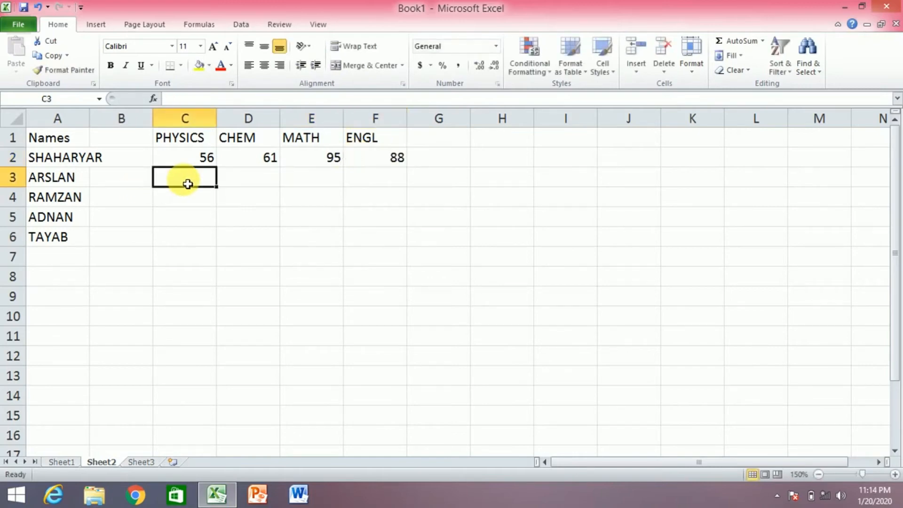
Enter the second student's marks 65, 78, 99 and 71 in C3:F3
{"action": "type", "text": "65"}
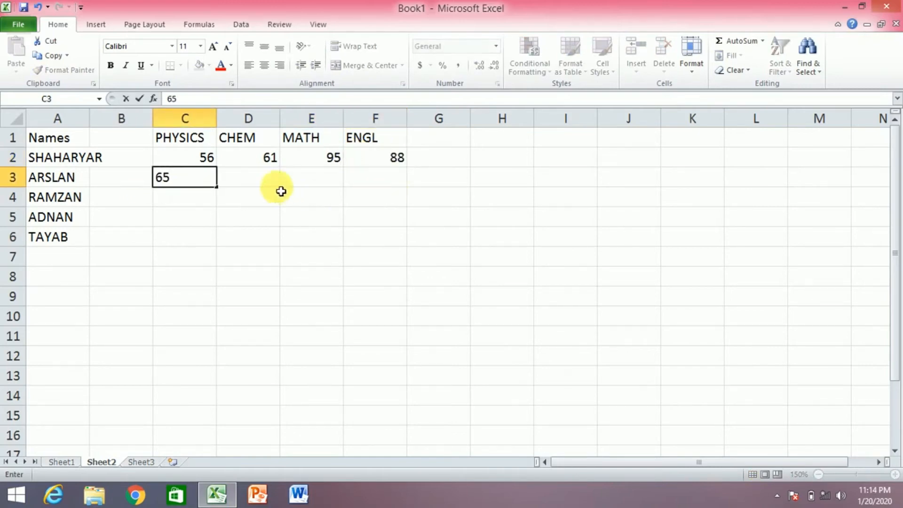
{"action": "left_click", "coordinate": [260, 179]}
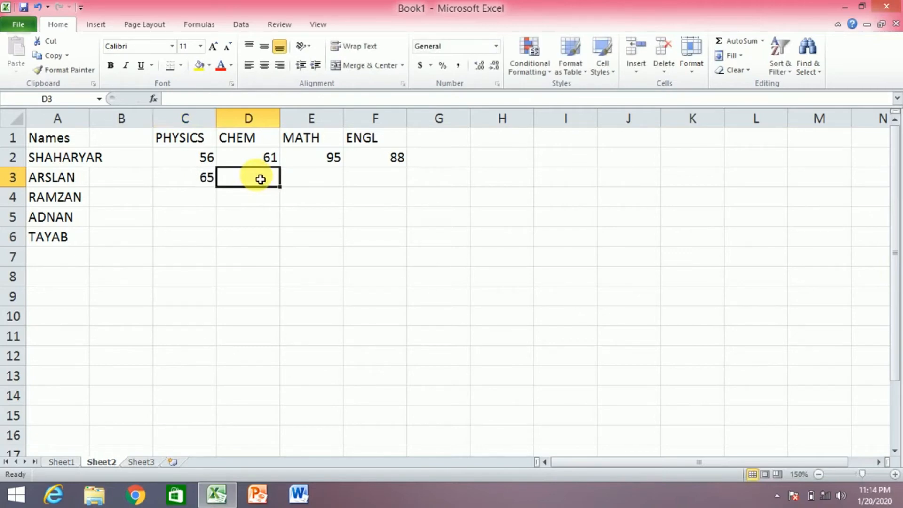
{"action": "type", "text": "78"}
{"action": "left_click", "coordinate": [316, 179]}
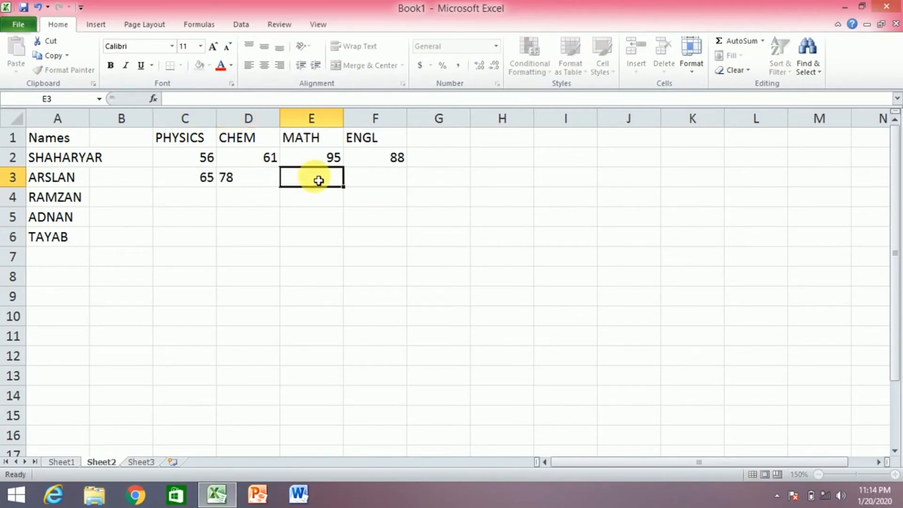
{"action": "type", "text": "99"}
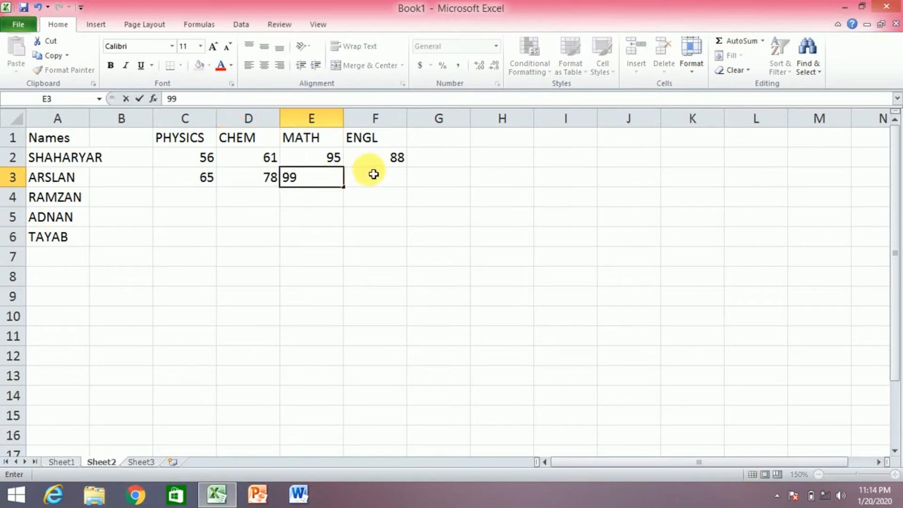
{"action": "left_click", "coordinate": [372, 179]}
{"action": "type", "text": "71"}
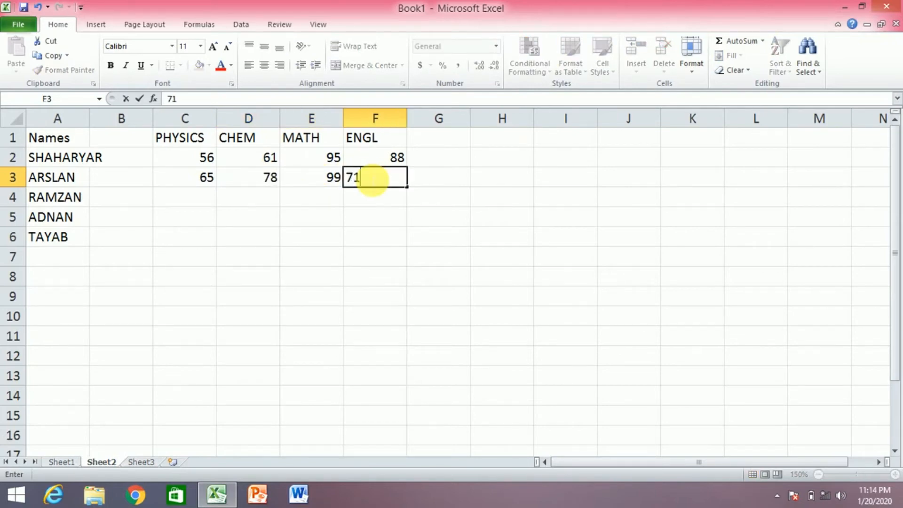
{"action": "left_click", "coordinate": [180, 203]}
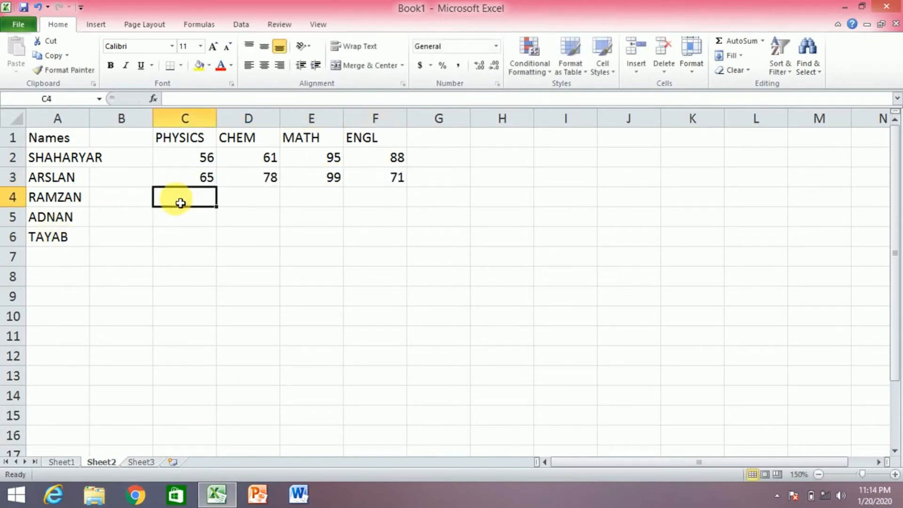
Enter the third student's marks 66, 51, 89 and 77 in C4:F4
{"action": "type", "text": "66"}
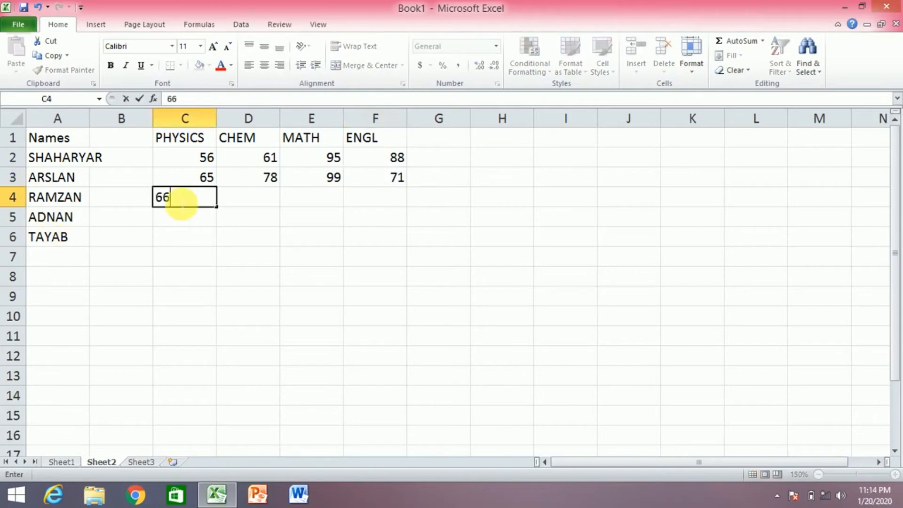
{"action": "left_click", "coordinate": [240, 199]}
{"action": "type", "text": "51"}
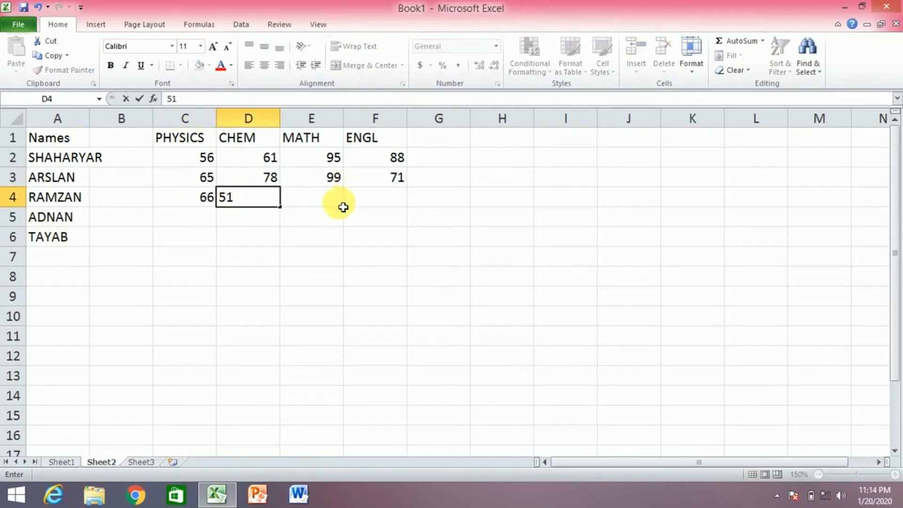
{"action": "left_click", "coordinate": [320, 205]}
{"action": "type", "text": "89"}
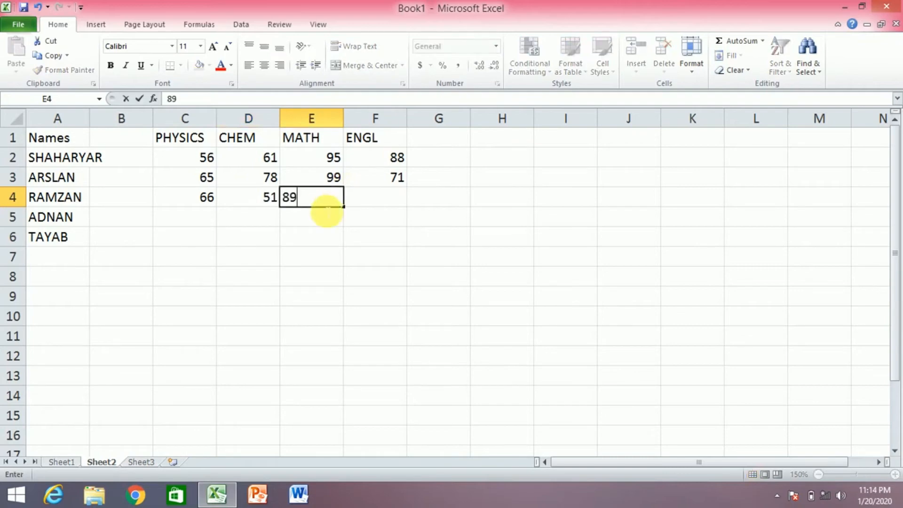
{"action": "left_click", "coordinate": [397, 196]}
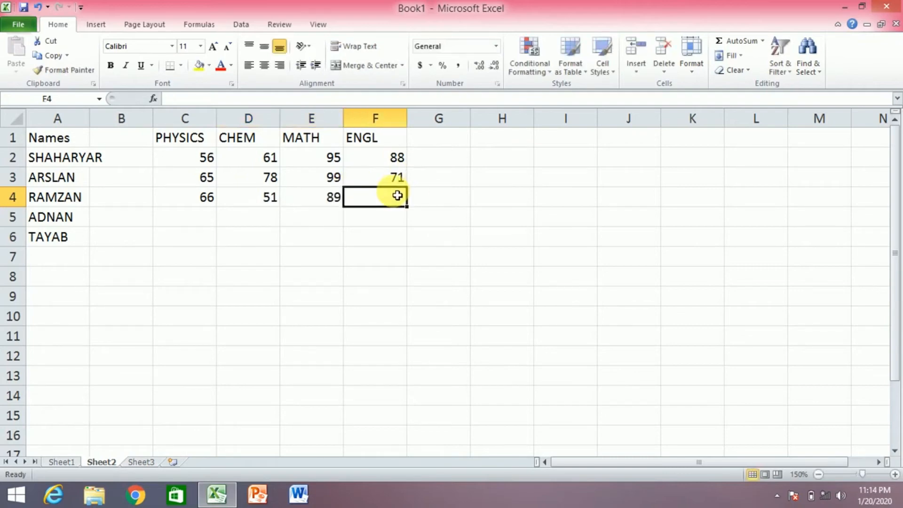
{"action": "type", "text": "77"}
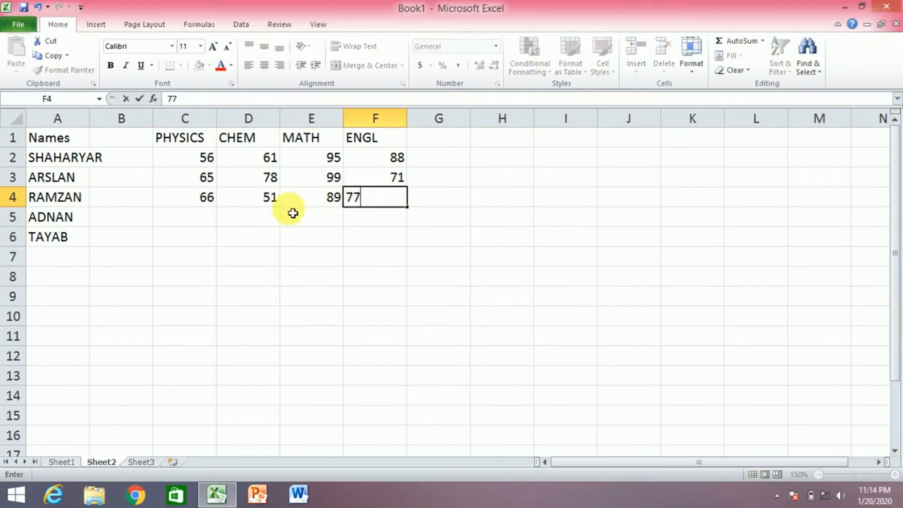
{"action": "left_click", "coordinate": [200, 219]}
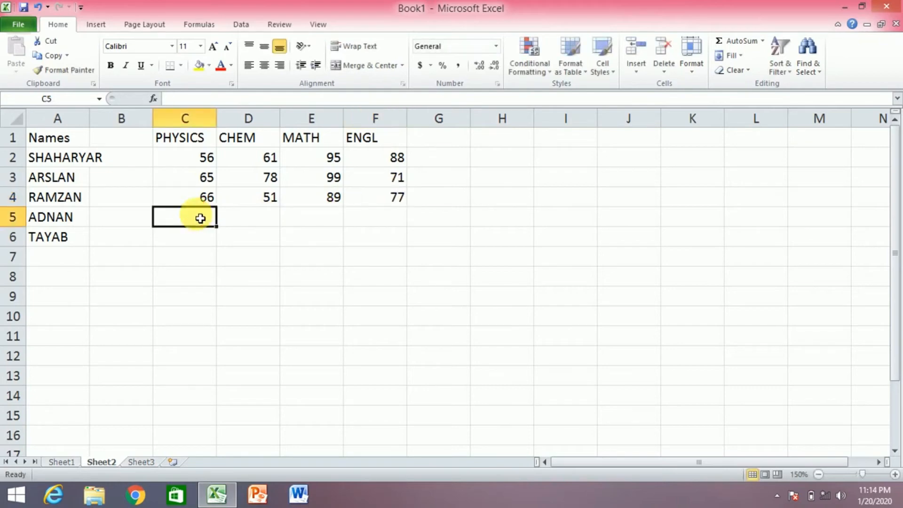
Enter the fourth student's marks 32, 78, 87 and 88 in C5:F5
{"action": "type", "text": "32"}
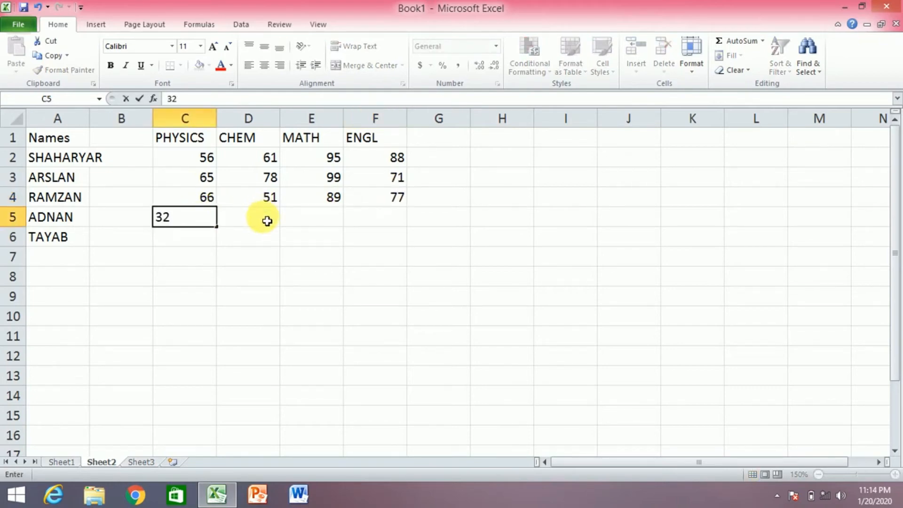
{"action": "left_click", "coordinate": [266, 222]}
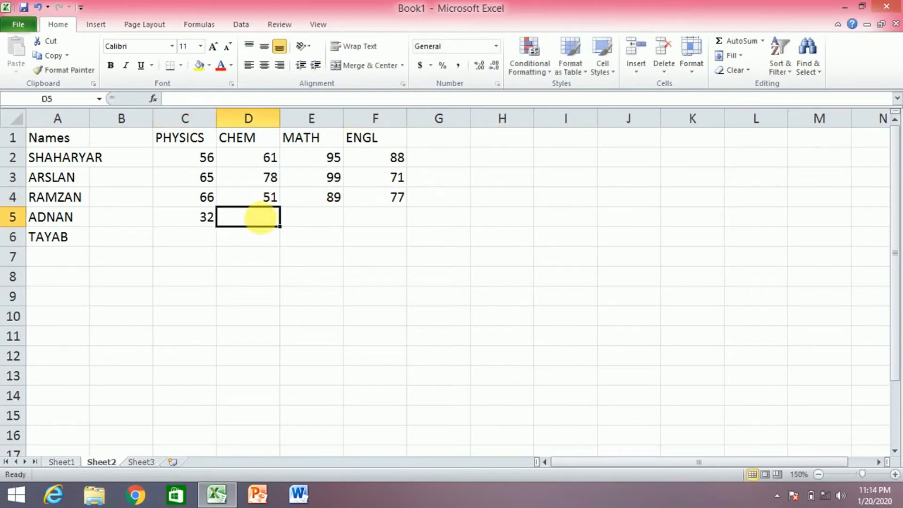
{"action": "type", "text": "78"}
{"action": "left_click", "coordinate": [325, 226]}
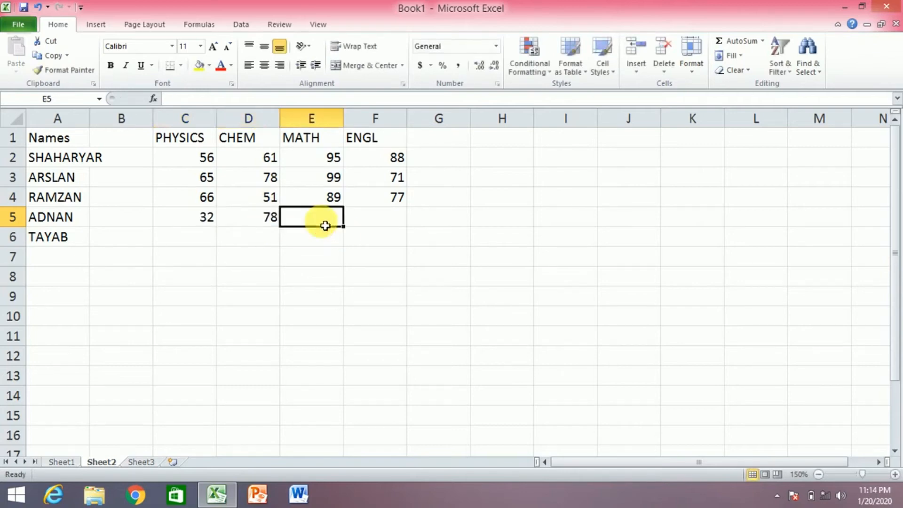
{"action": "type", "text": "8"}
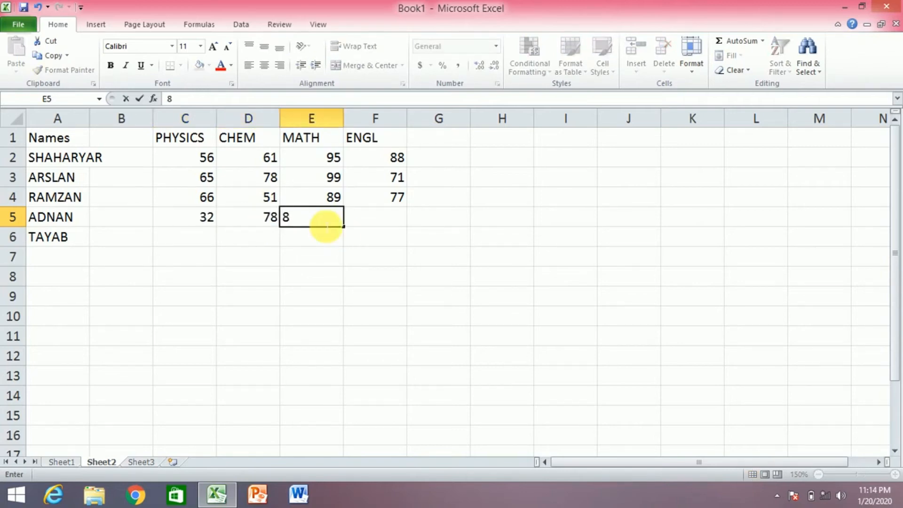
{"action": "type", "text": "7"}
{"action": "left_click", "coordinate": [391, 224]}
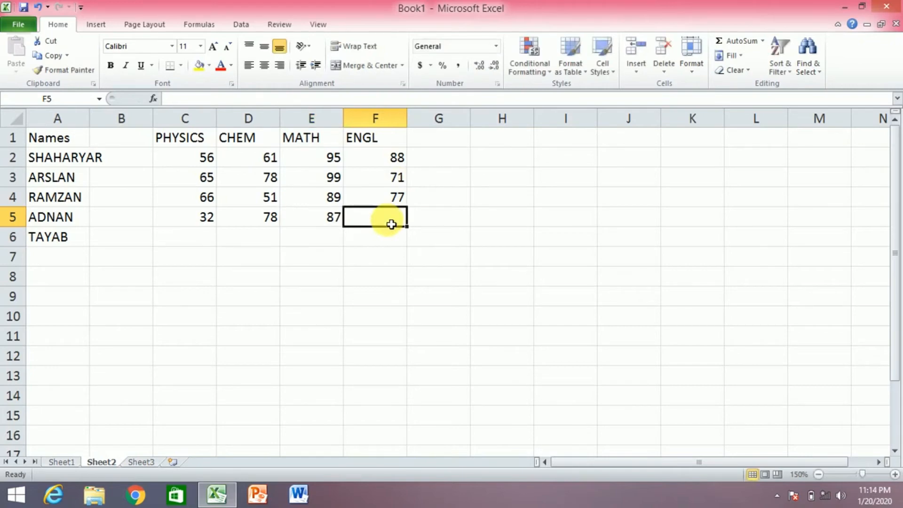
{"action": "type", "text": "88"}
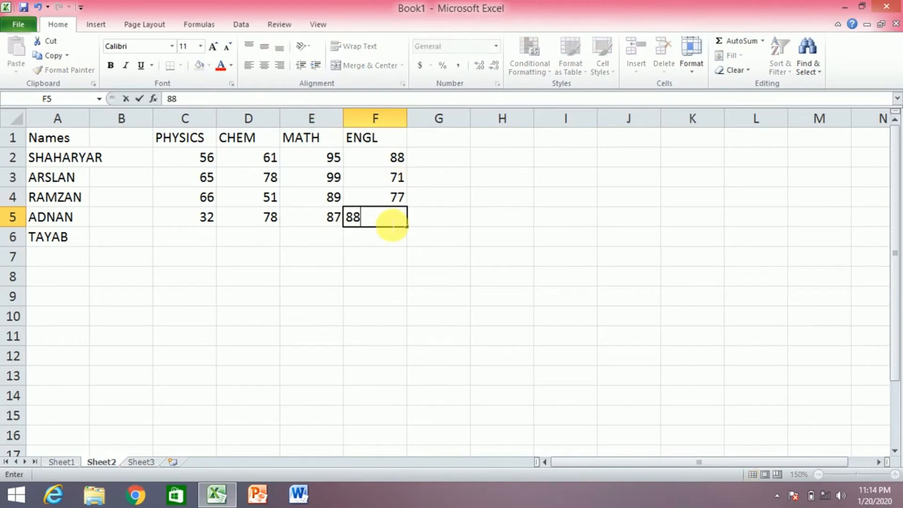
{"action": "left_click", "coordinate": [203, 240]}
Enter the fifth student's marks 45, 41, 38 and 54 in C6:F6
{"action": "type", "text": "45"}
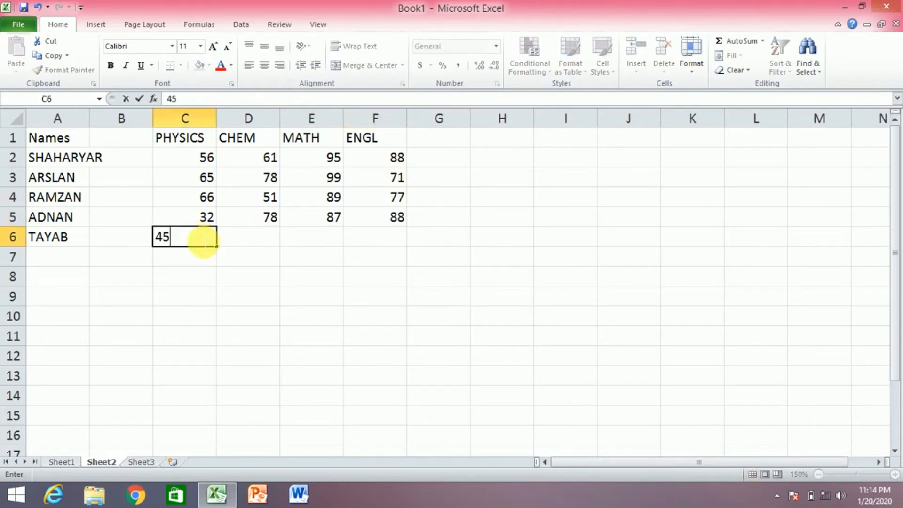
{"action": "left_click", "coordinate": [237, 239]}
{"action": "type", "text": "41"}
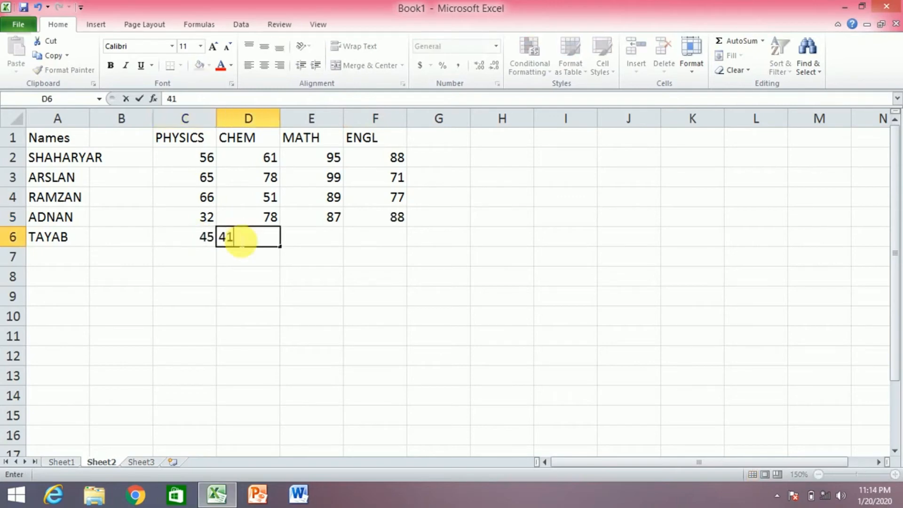
{"action": "left_click", "coordinate": [302, 244]}
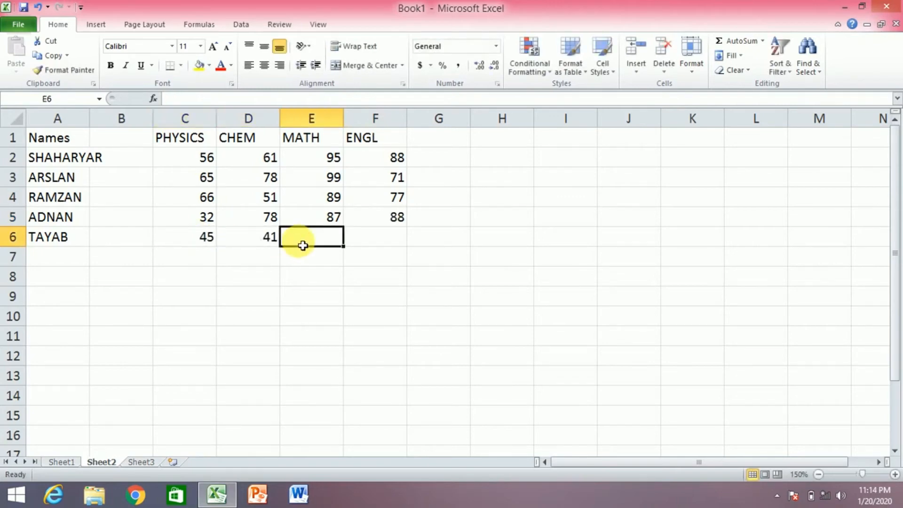
{"action": "type", "text": "38"}
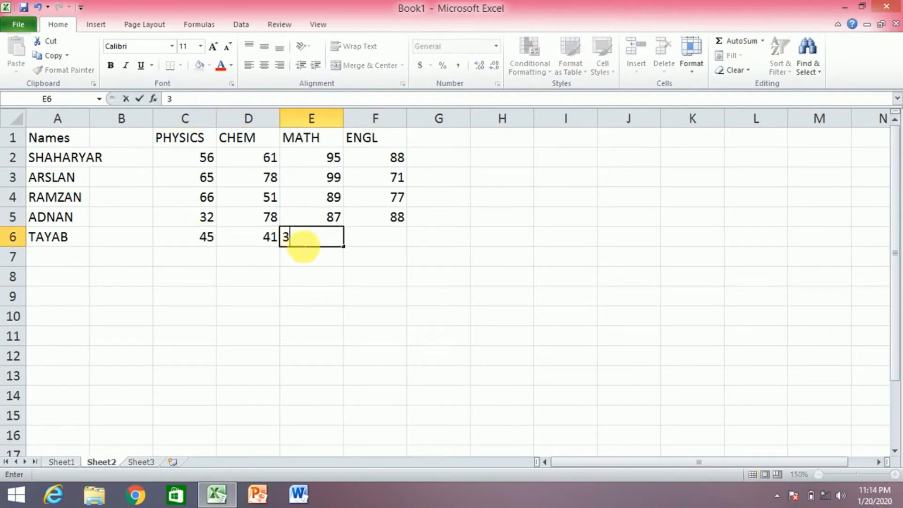
{"action": "left_click", "coordinate": [389, 246]}
{"action": "type", "text": "54"}
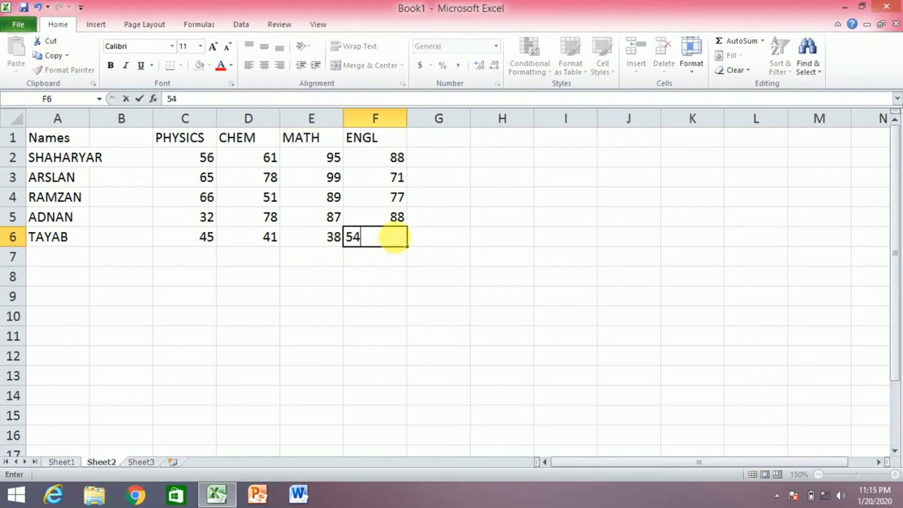
{"action": "left_click", "coordinate": [405, 220]}
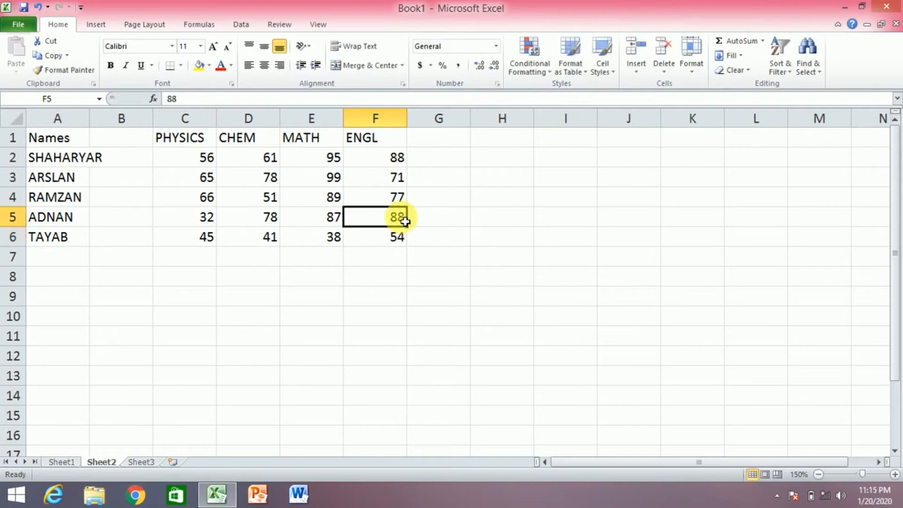
Correct the ENGL marks to 39 in F5 and 33 in F3
{"action": "type", "text": "39"}
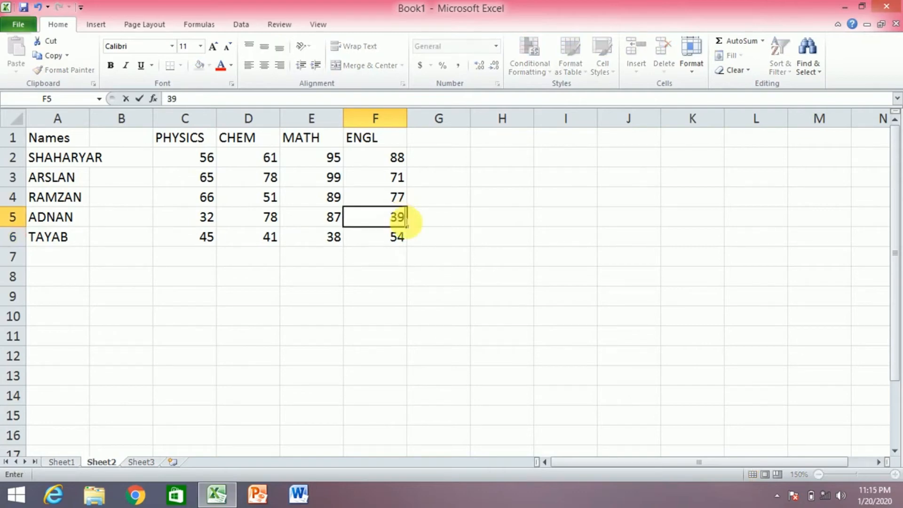
{"action": "left_click", "coordinate": [333, 225]}
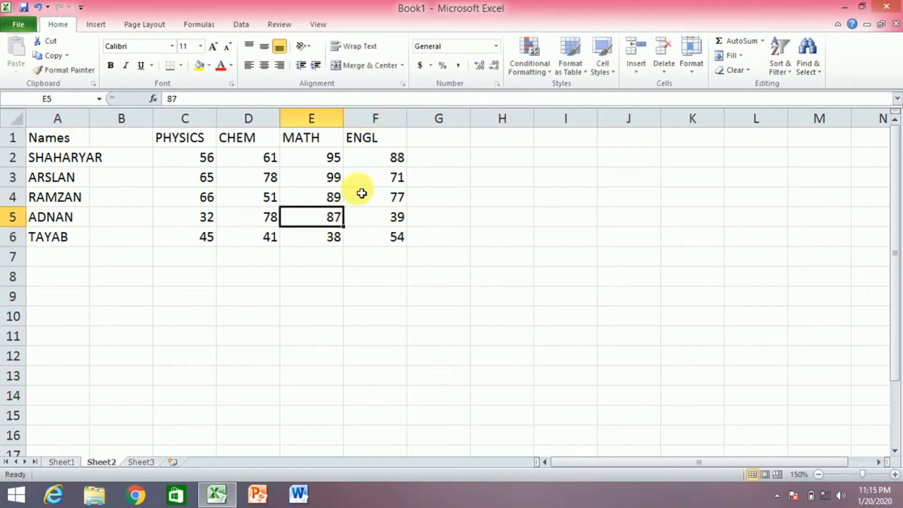
{"action": "left_click", "coordinate": [392, 184]}
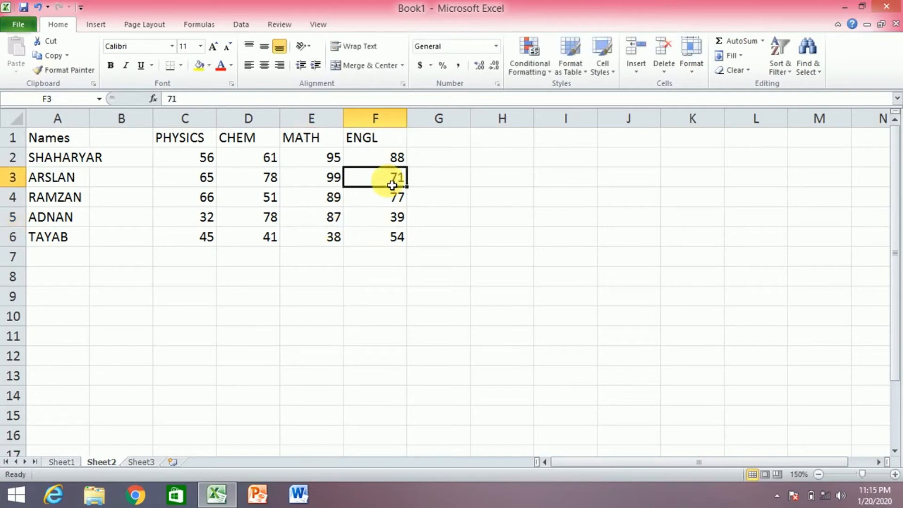
{"action": "type", "text": "32"}
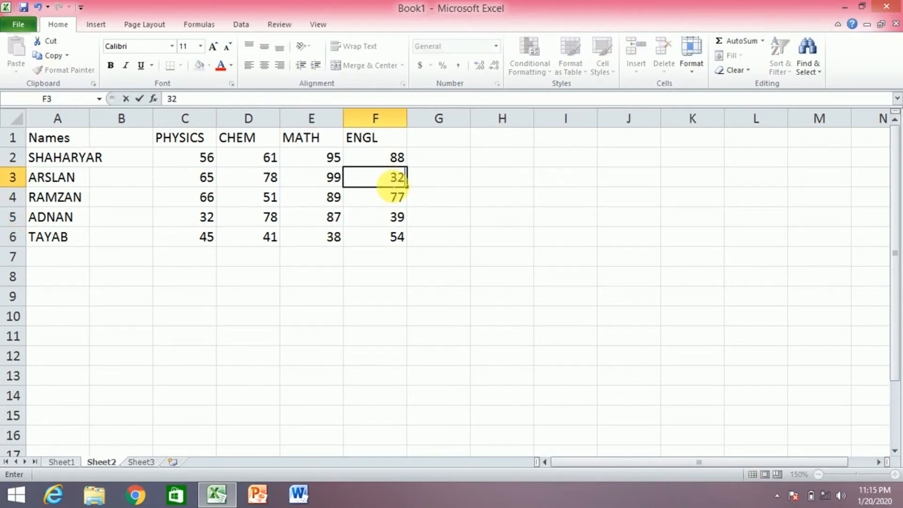
{"action": "type", "text": "32"}
{"action": "key", "text": "BackSpace"}
{"action": "key", "text": "BackSpace"}
{"action": "key", "text": "BackSpace"}
{"action": "type", "text": "3"}
{"action": "left_click", "coordinate": [451, 147]}
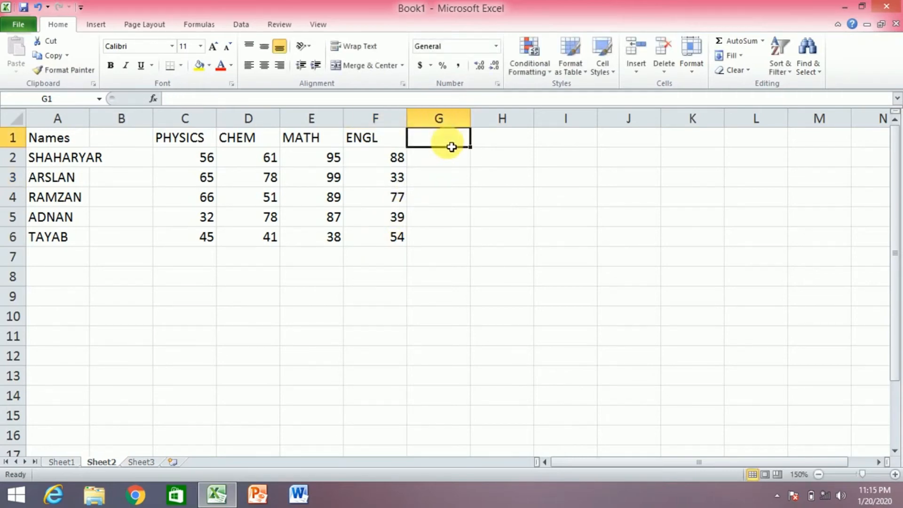
Add the column heading 'SUM' in cell G1
{"action": "type", "text": "US"}
{"action": "key", "text": "BackSpace"}
{"action": "key", "text": "BackSpace"}
{"action": "type", "text": "SUM"}
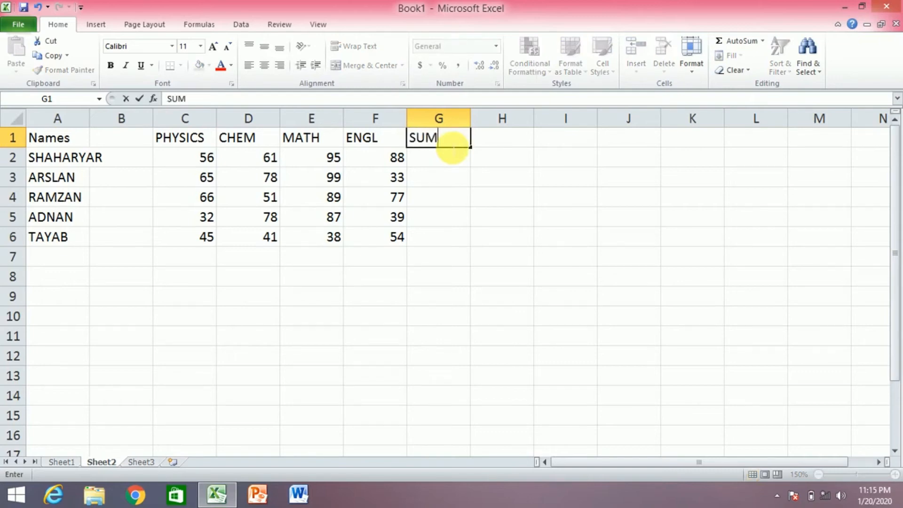
{"action": "left_click", "coordinate": [441, 168]}
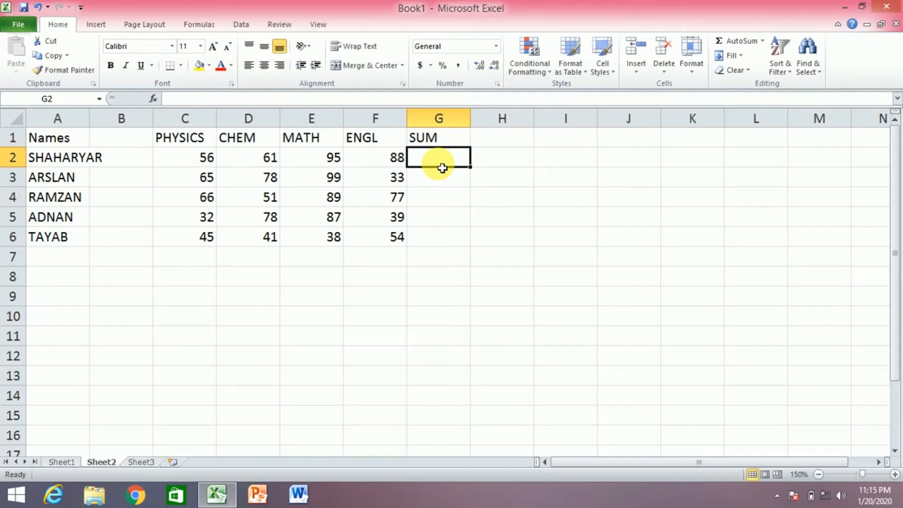
Fill =SUM(C2:F2) down G2:G6, giving totals 300, 275, 283, 236 and 178
{"action": "type", "text": "="}
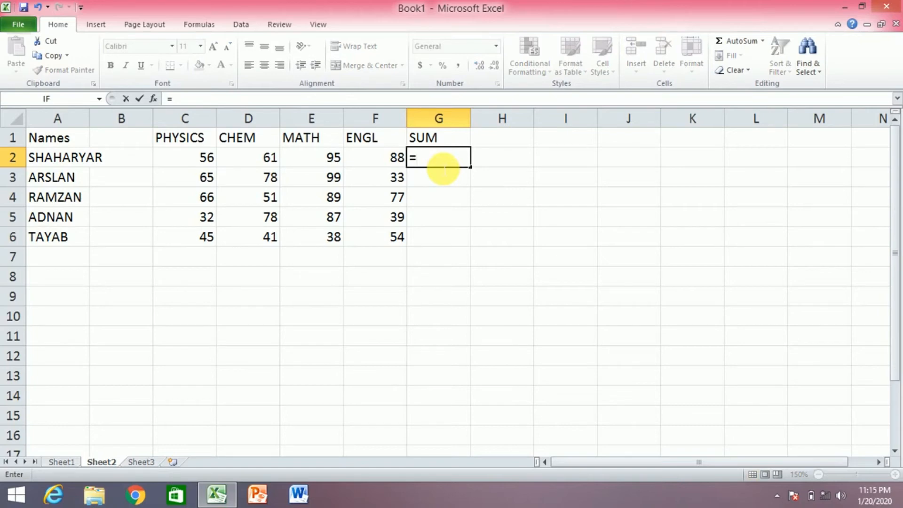
{"action": "type", "text": "sum"}
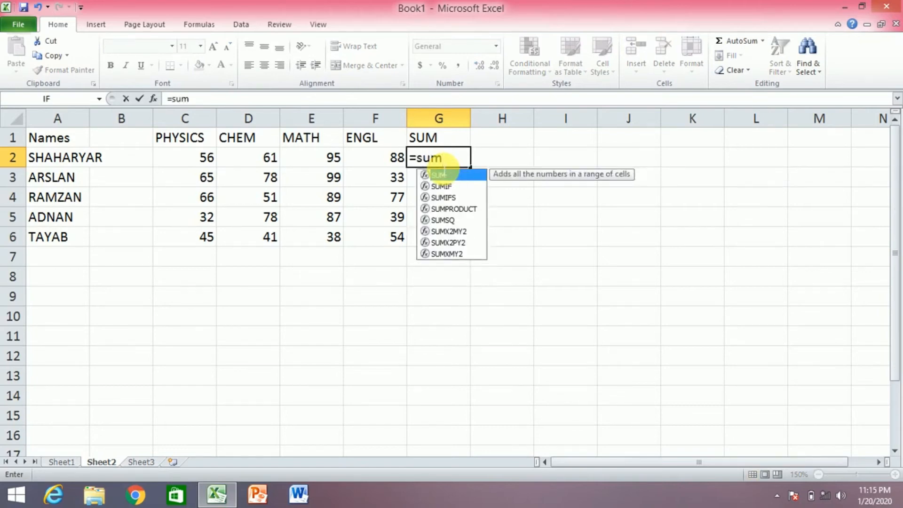
{"action": "type", "text": "("}
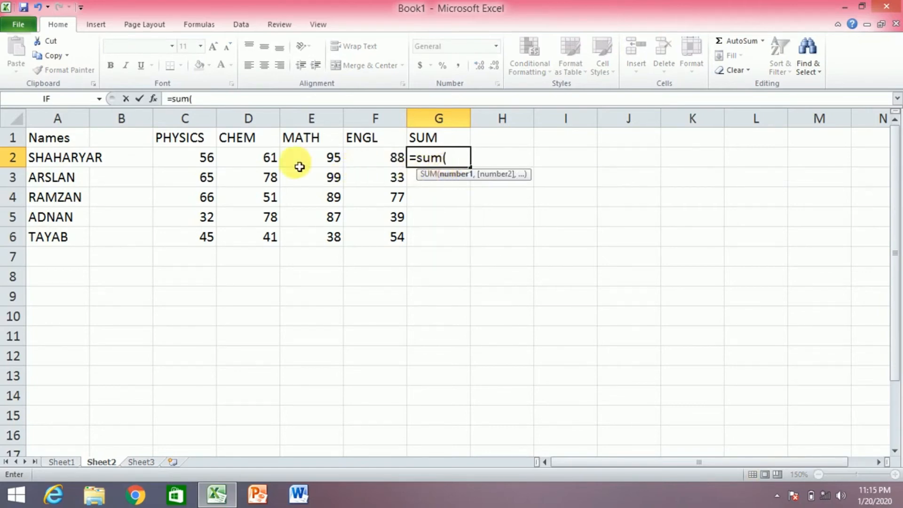
{"action": "left_click", "coordinate": [204, 163]}
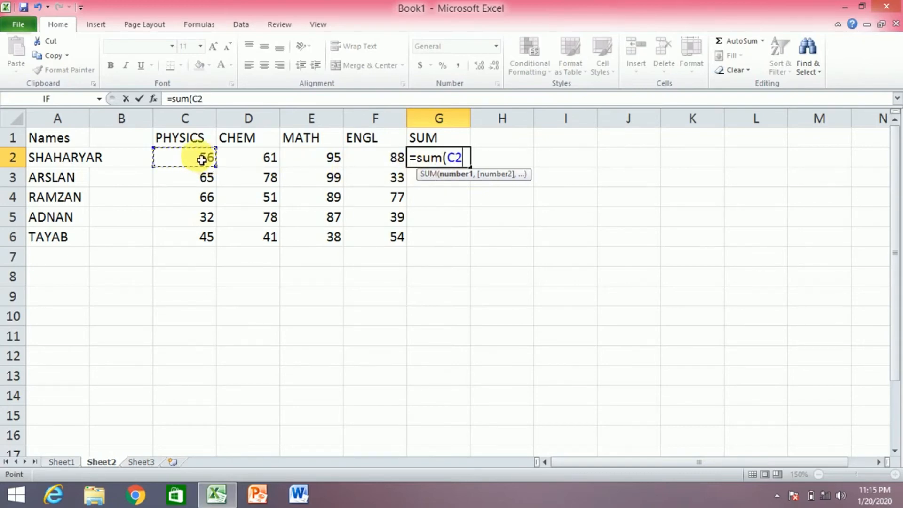
{"action": "key", "text": "F8"}
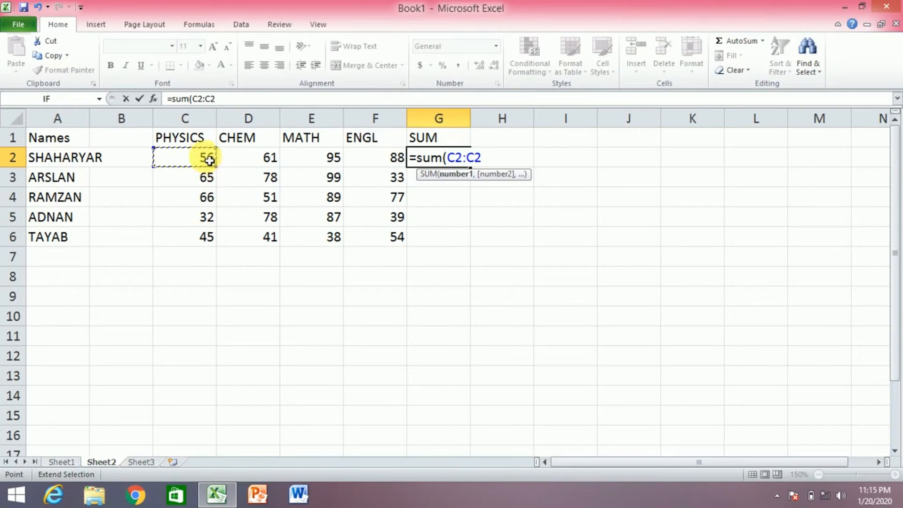
{"action": "left_click", "coordinate": [394, 163]}
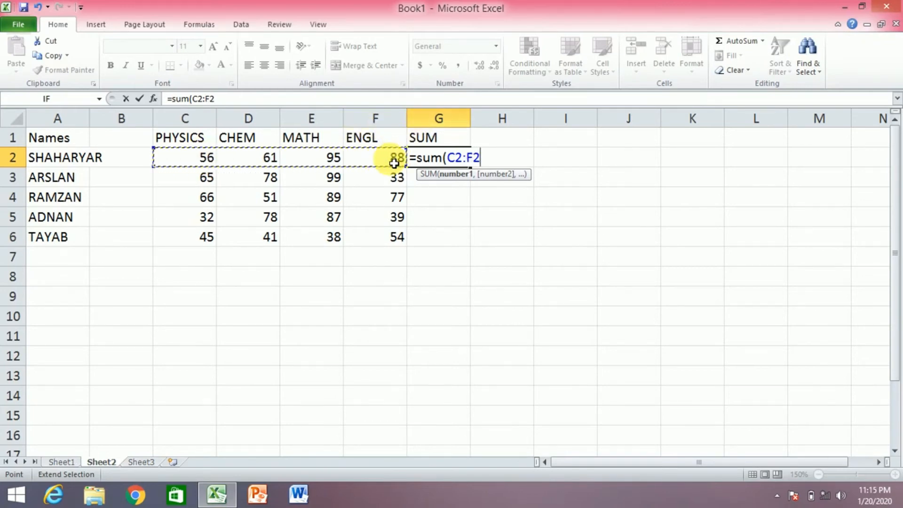
{"action": "key", "text": "Return"}
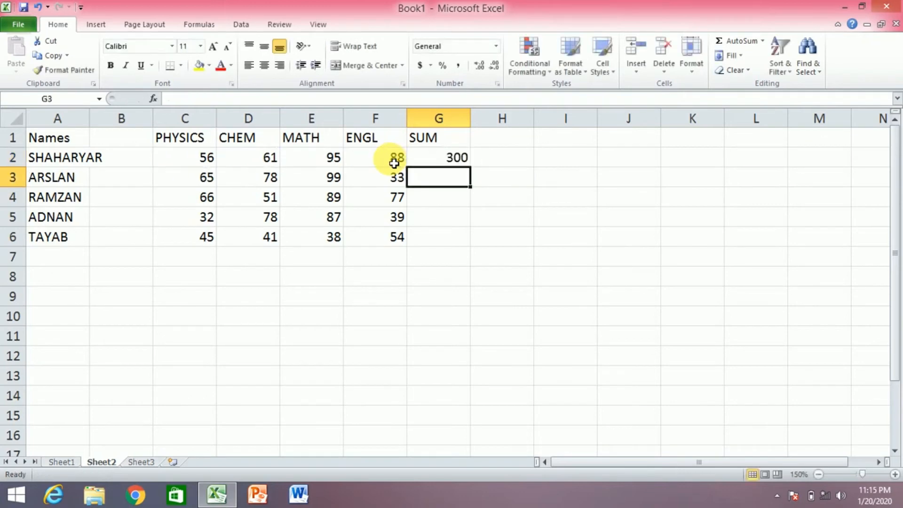
{"action": "left_click", "coordinate": [456, 159]}
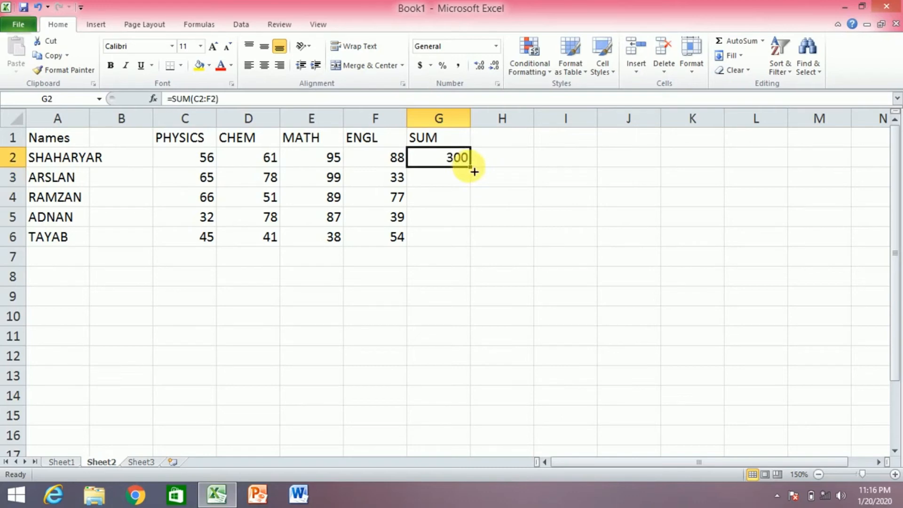
{"action": "left_click_drag", "start_coordinate": [474, 172], "coordinate": [469, 248]}
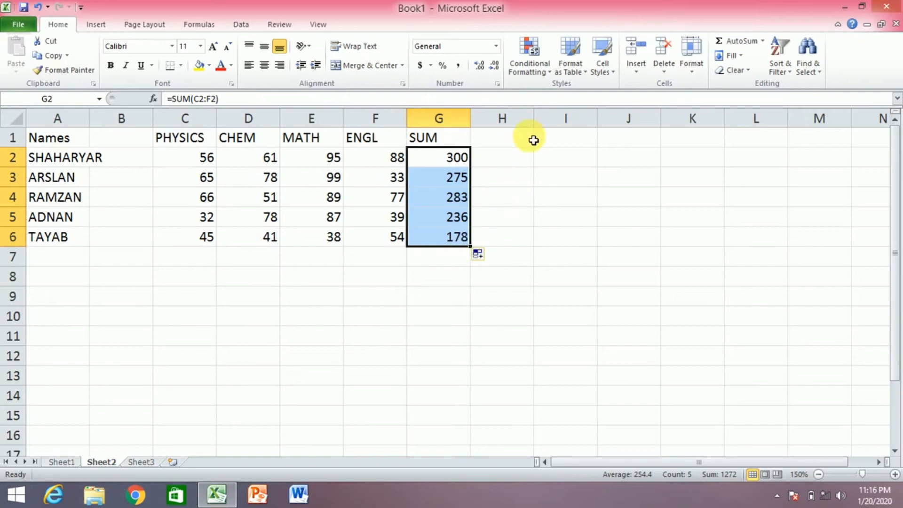
{"action": "left_click", "coordinate": [503, 147]}
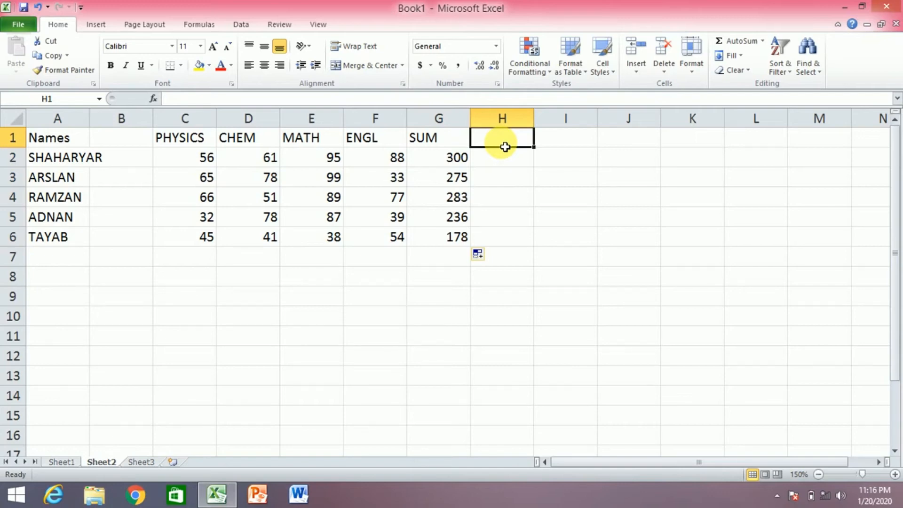
Enter the heading 'Percentage' in cell H1, correcting its capitalisation
{"action": "type", "text": "pERCE"}
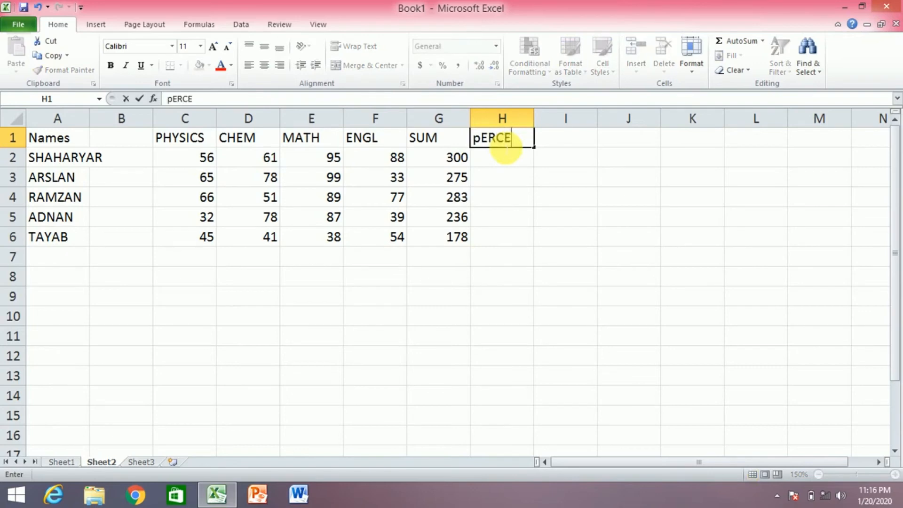
{"action": "type", "text": "NTAGE"}
{"action": "key", "text": "BackSpace"}
{"action": "key", "text": "BackSpace"}
{"action": "key", "text": "BackSpace"}
{"action": "key", "text": "BackSpace"}
{"action": "key", "text": "BackSpace"}
{"action": "key", "text": "BackSpace"}
{"action": "key", "text": "BackSpace"}
{"action": "key", "text": "BackSpace"}
{"action": "key", "text": "BackSpace"}
{"action": "key", "text": "BackSpace"}
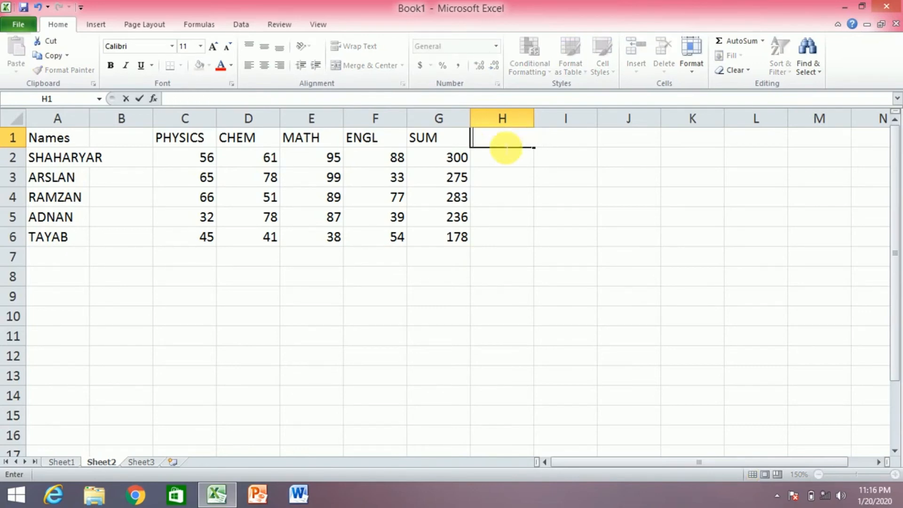
{"action": "type", "text": "p"}
{"action": "type", "text": "pER"}
{"action": "key", "text": "BackSpace"}
{"action": "key", "text": "BackSpace"}
{"action": "key", "text": "BackSpace"}
{"action": "type", "text": "p"}
{"action": "key", "text": "BackSpace"}
{"action": "type", "text": "Percentage"}
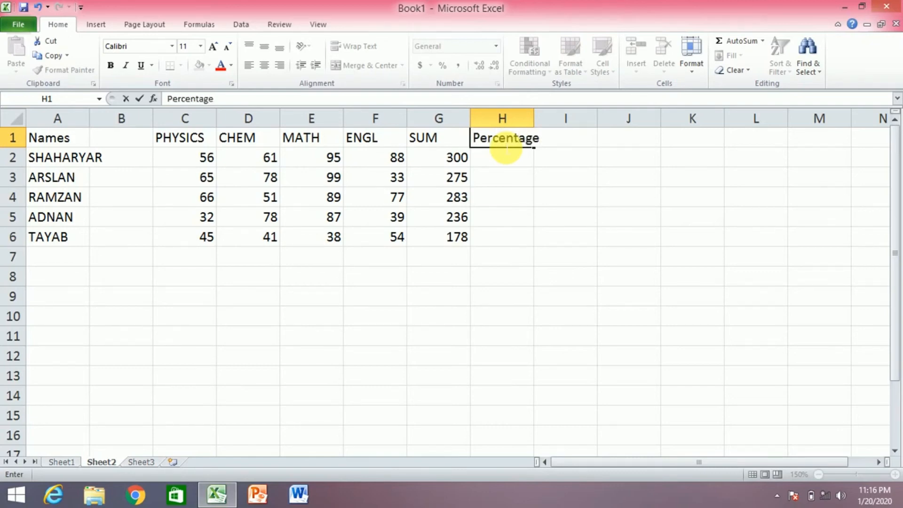
{"action": "key", "text": "Return"}
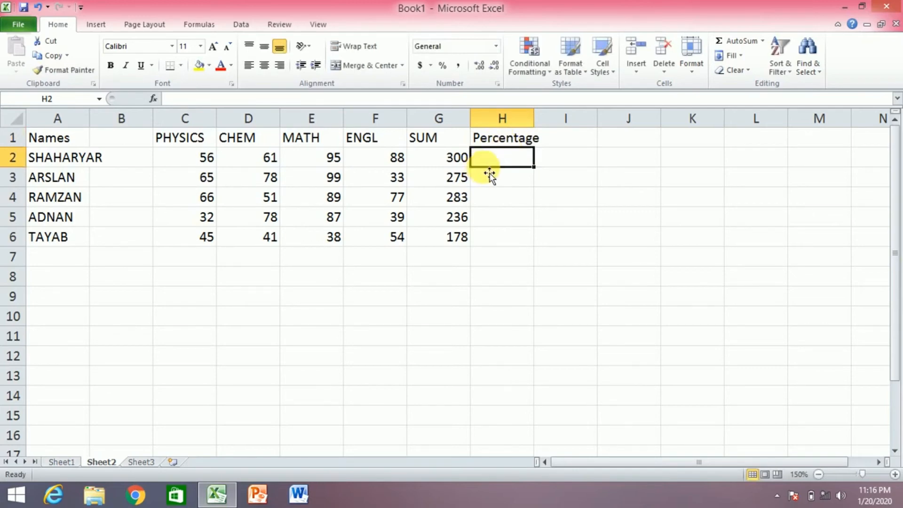
Fill =G2/400*100 down H2:H6, giving 75, 68.75, 70.75, 59 and 44.5
{"action": "type", "text": "="}
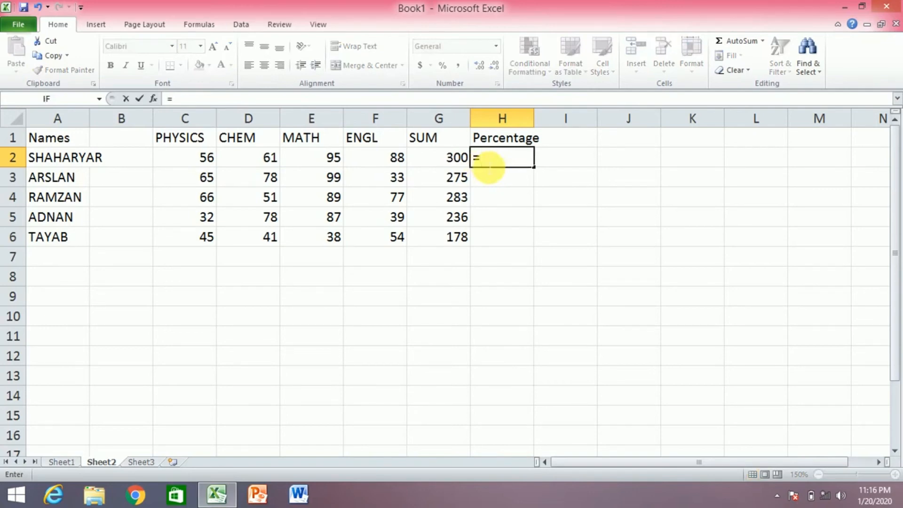
{"action": "left_click", "coordinate": [465, 163]}
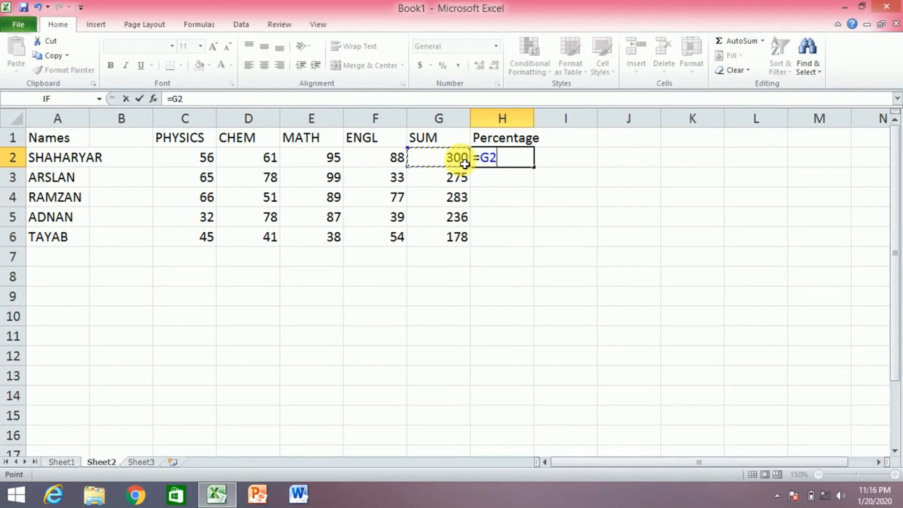
{"action": "type", "text": "/400"}
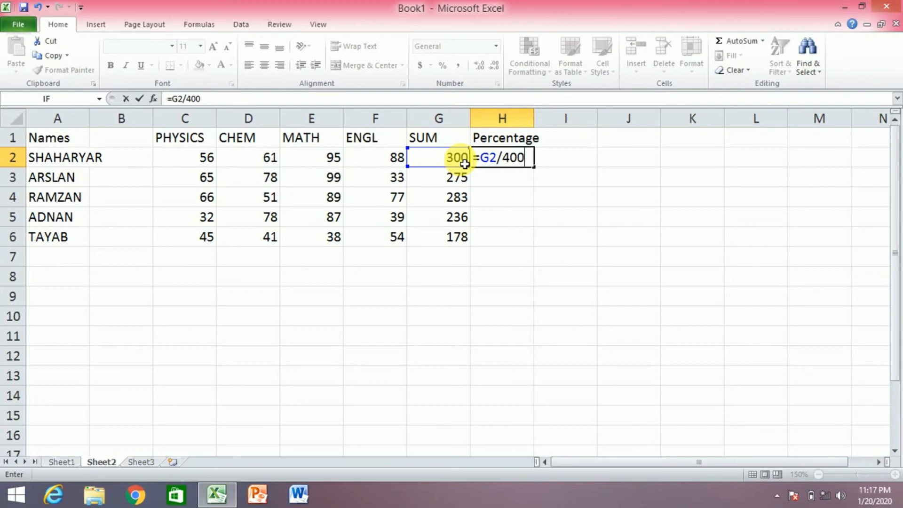
{"action": "type", "text": "*100"}
{"action": "key", "text": "Return"}
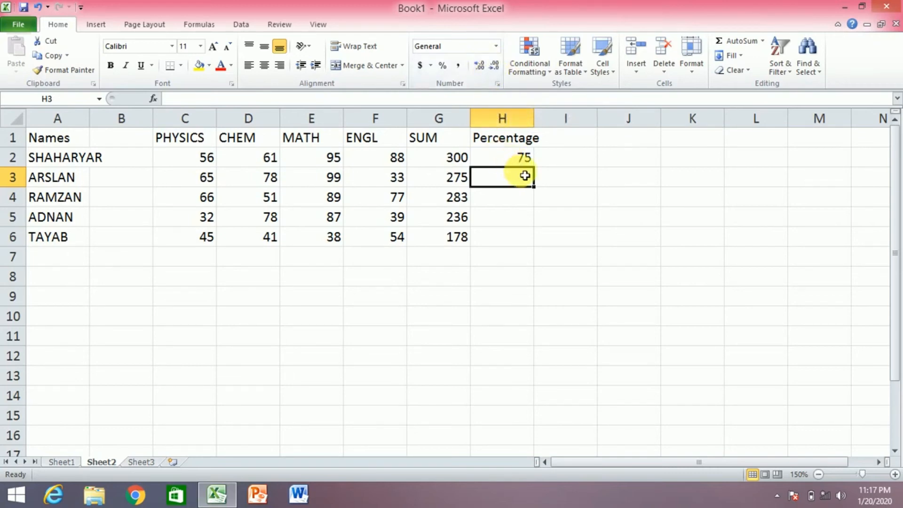
{"action": "left_click", "coordinate": [528, 161]}
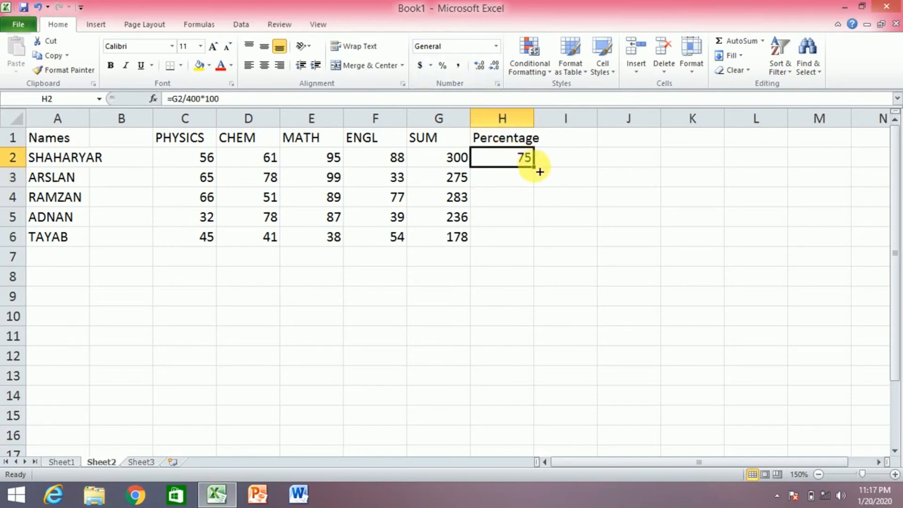
{"action": "left_click_drag", "start_coordinate": [540, 173], "coordinate": [540, 245]}
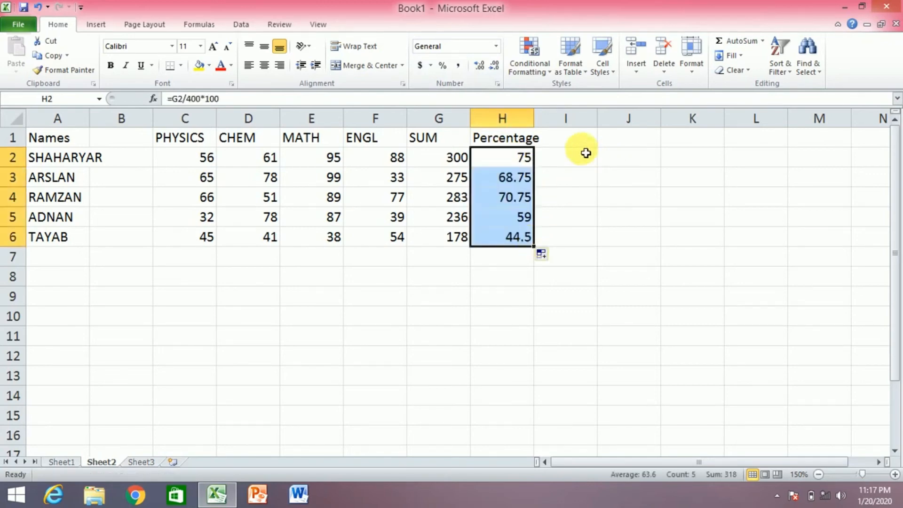
Format the H2:H6 percentages with two decimal places, e.g. 75.00 and 44.50
{"action": "left_click", "coordinate": [484, 65]}
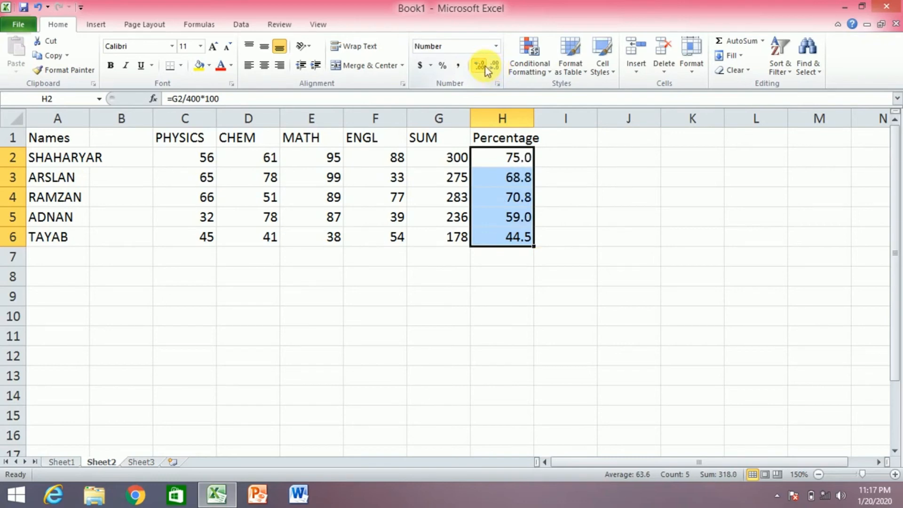
{"action": "left_click", "coordinate": [484, 66]}
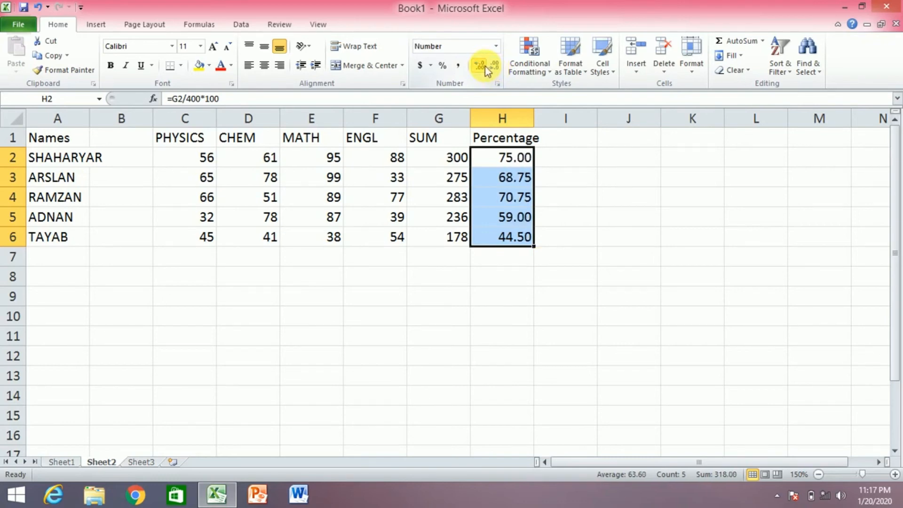
{"action": "left_click", "coordinate": [500, 67]}
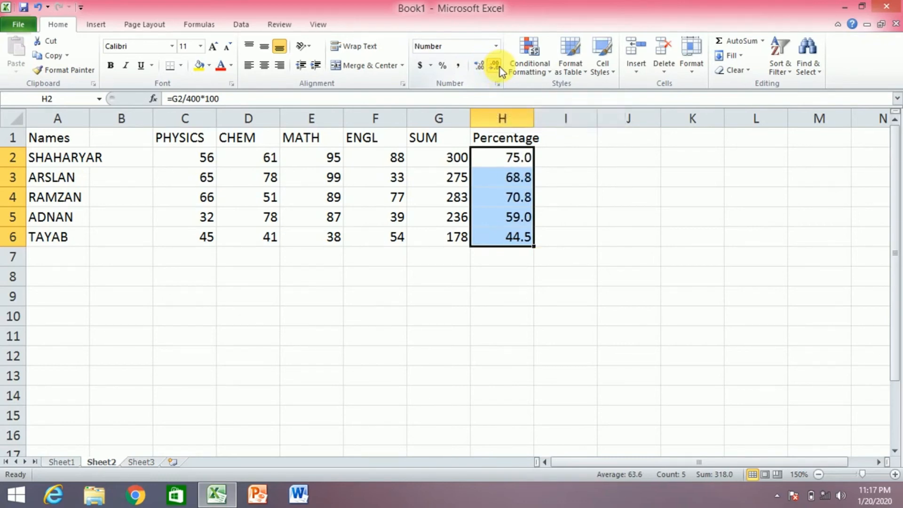
{"action": "left_click", "coordinate": [482, 66]}
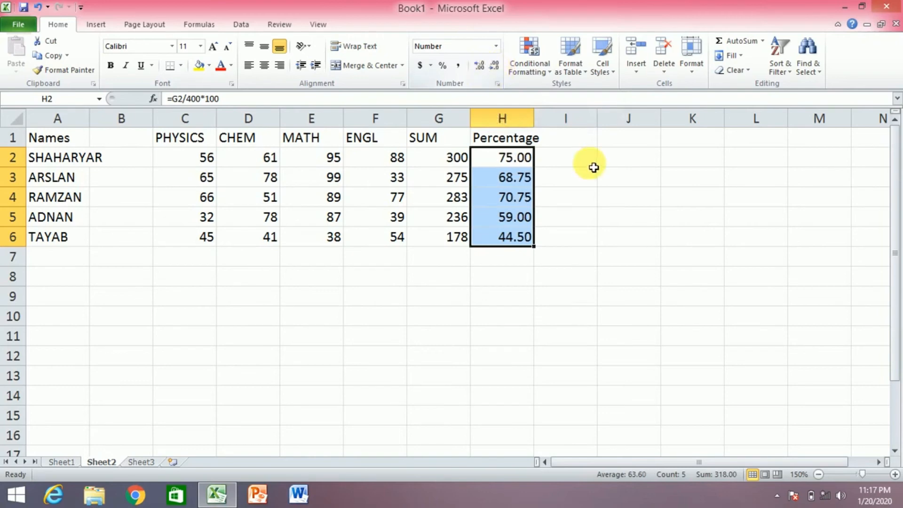
{"action": "left_click", "coordinate": [576, 144]}
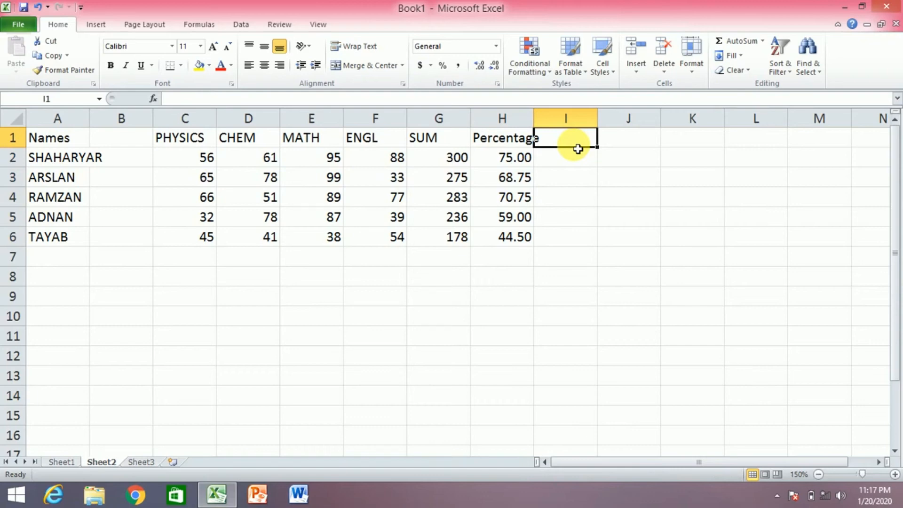
Type the heading 'RESULT' into cell I1
{"action": "double_click", "coordinate": [578, 149]}
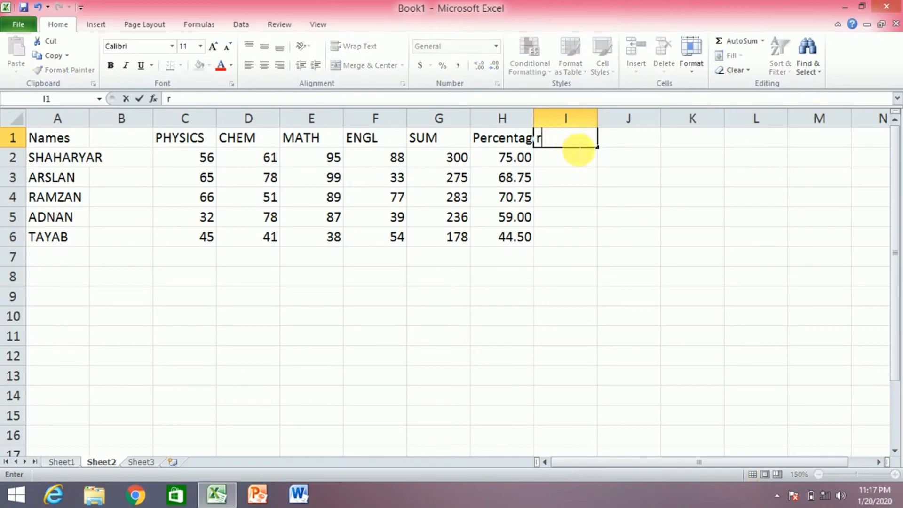
{"action": "type", "text": "RESULT"}
{"action": "left_click", "coordinate": [552, 167]}
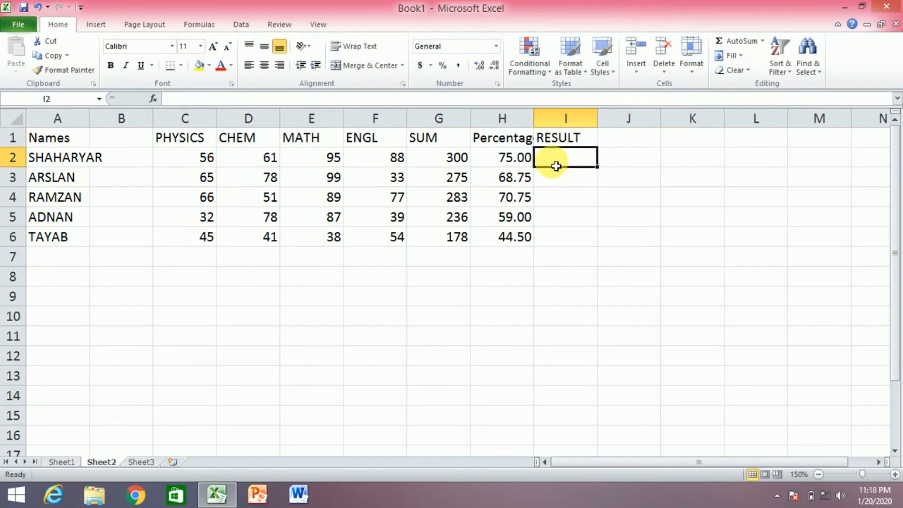
Enter =IF(H2>=66,"pass","fail") in I2 so the first student shows pass
{"action": "type", "text": "="}
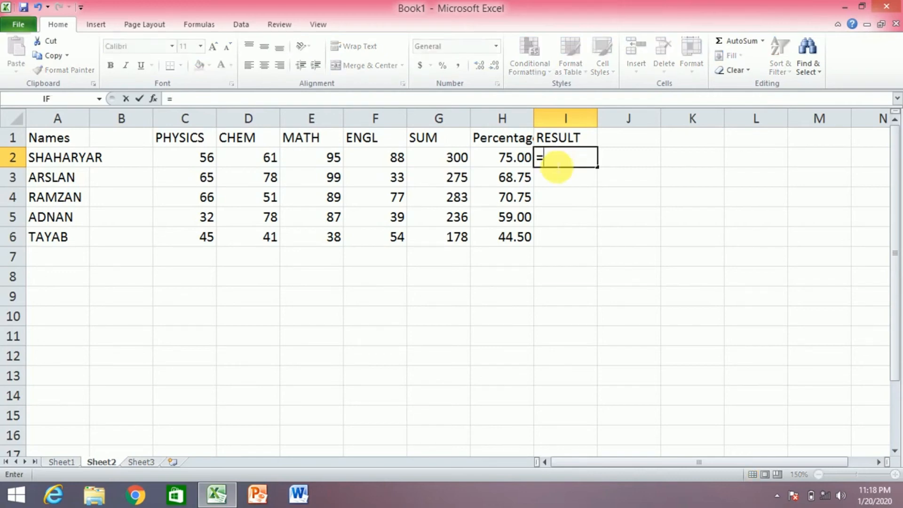
{"action": "type", "text": "IF"}
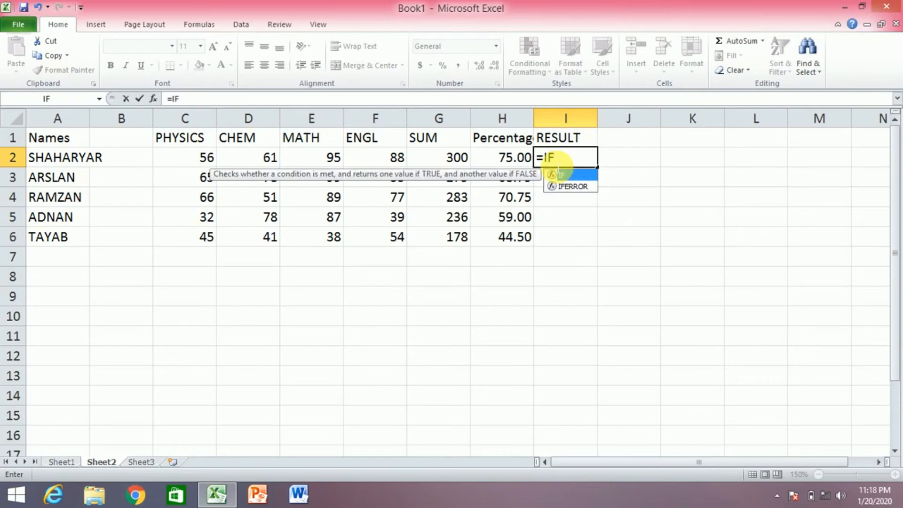
{"action": "key", "text": "BackSpace"}
{"action": "key", "text": "BackSpace"}
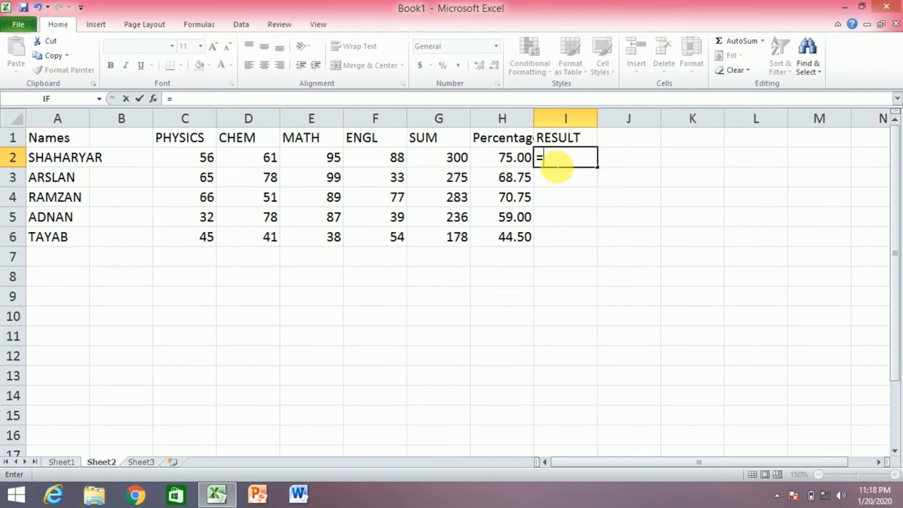
{"action": "type", "text": "if("}
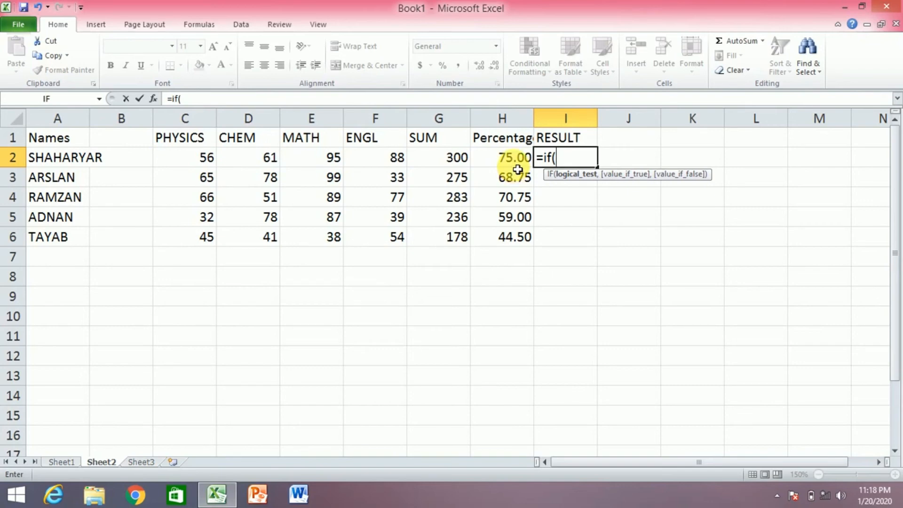
{"action": "left_click", "coordinate": [521, 165]}
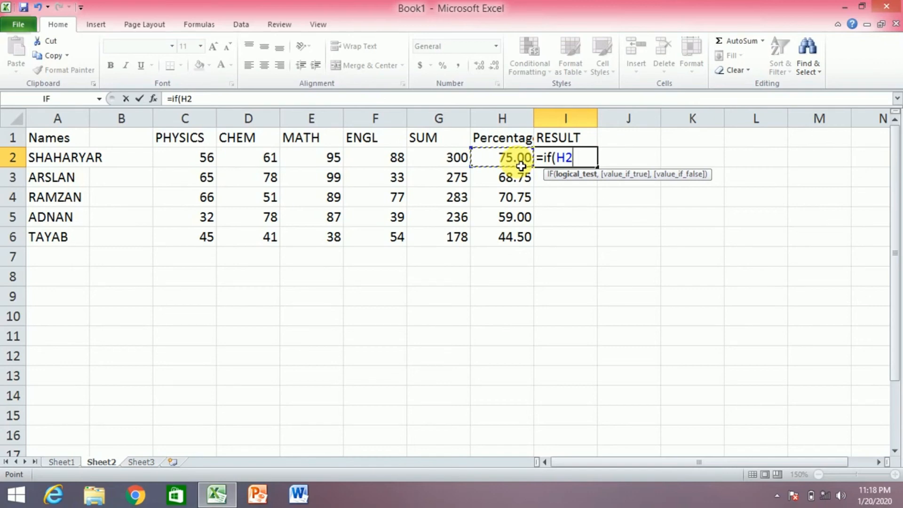
{"action": "type", "text": ">="}
{"action": "type", "text": "66"}
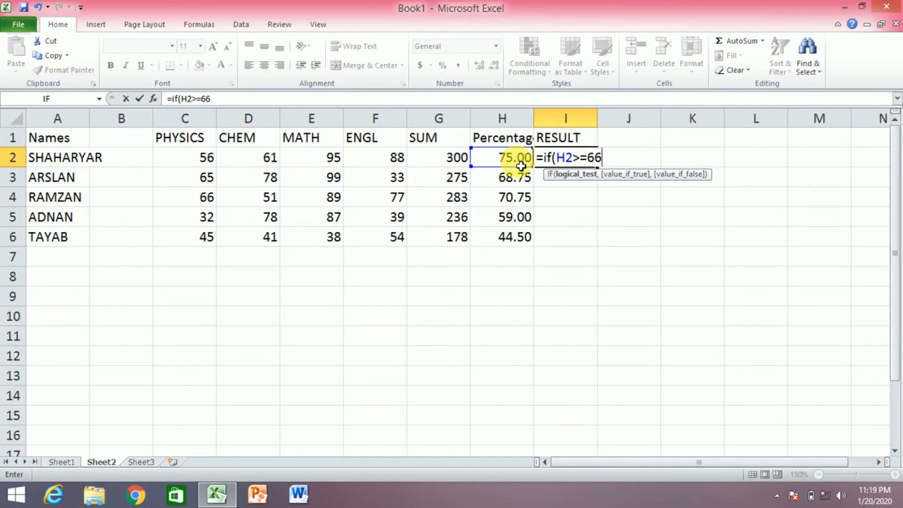
{"action": "type", "text": ","}
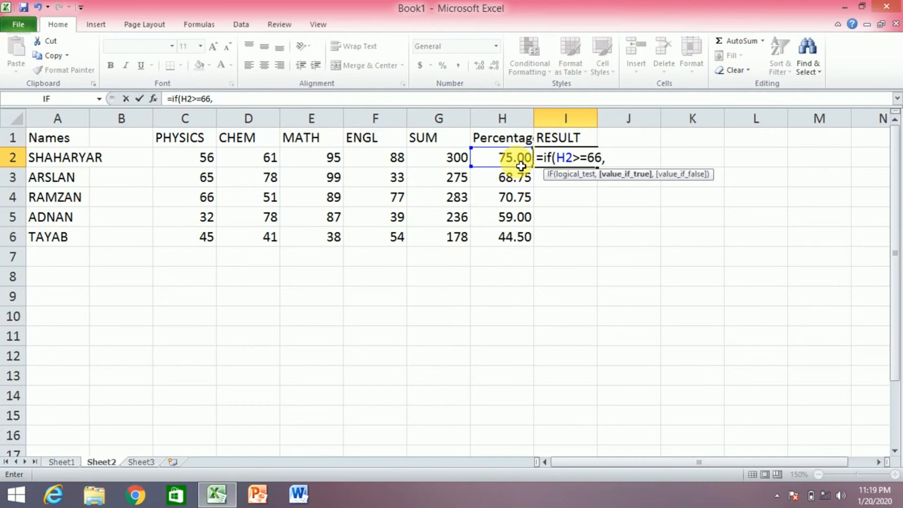
{"action": "type", "text": "\""}
{"action": "type", "text": "pass\""}
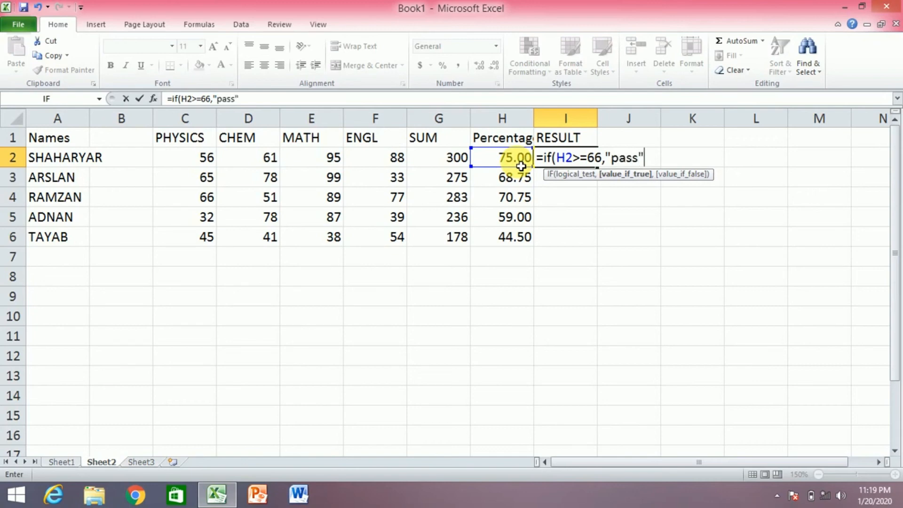
{"action": "type", "text": ","}
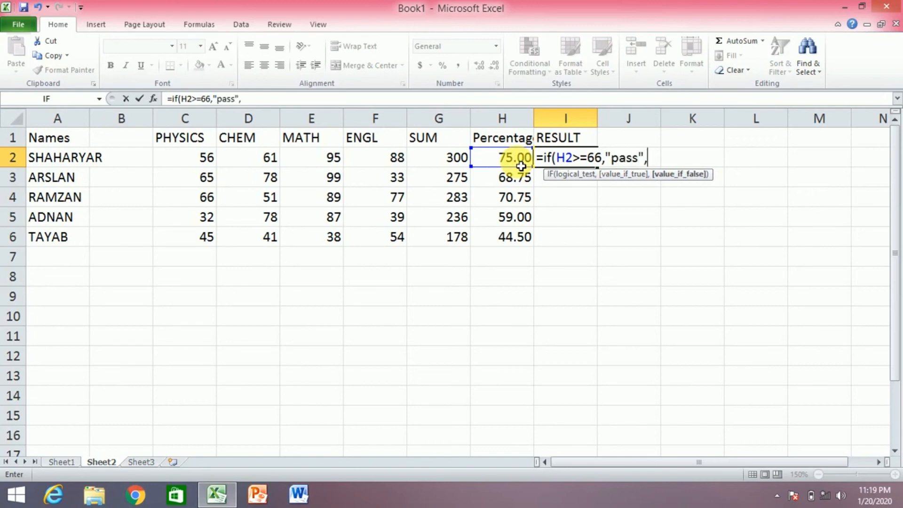
{"action": "type", "text": "\"fail\""}
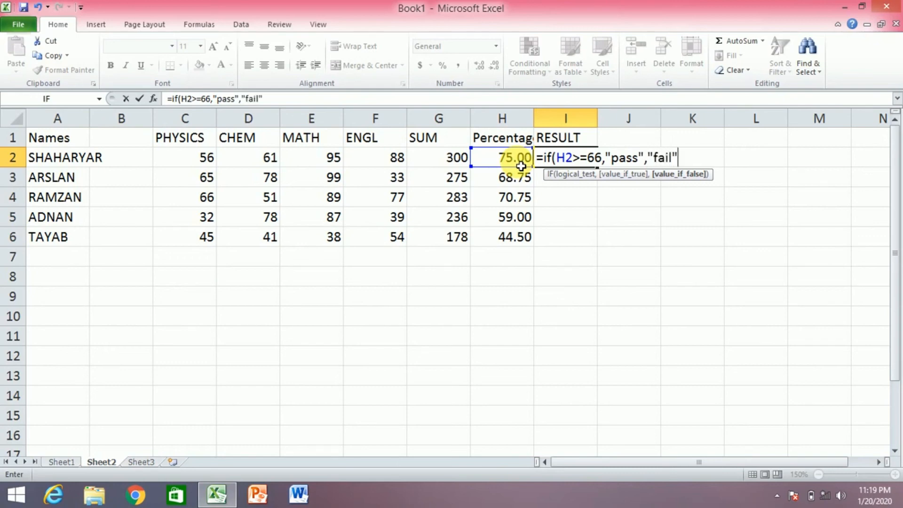
{"action": "type", "text": ")"}
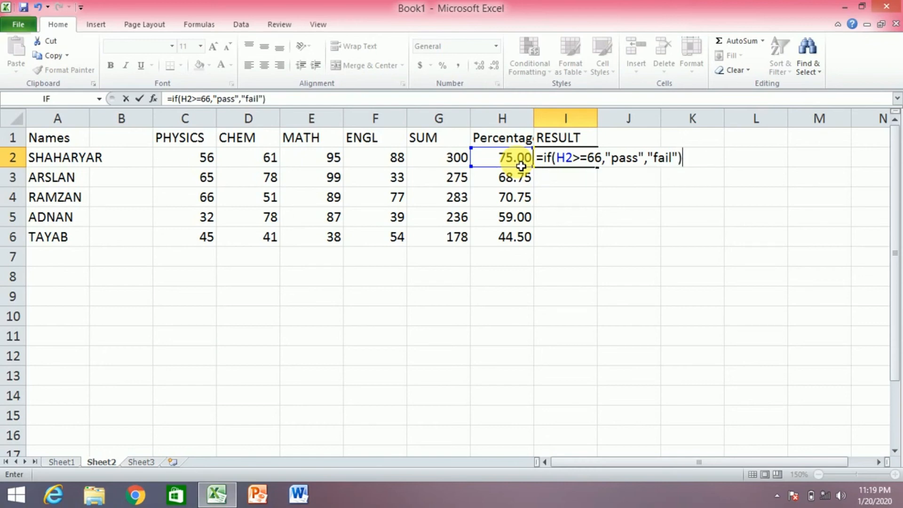
{"action": "key", "text": "Return"}
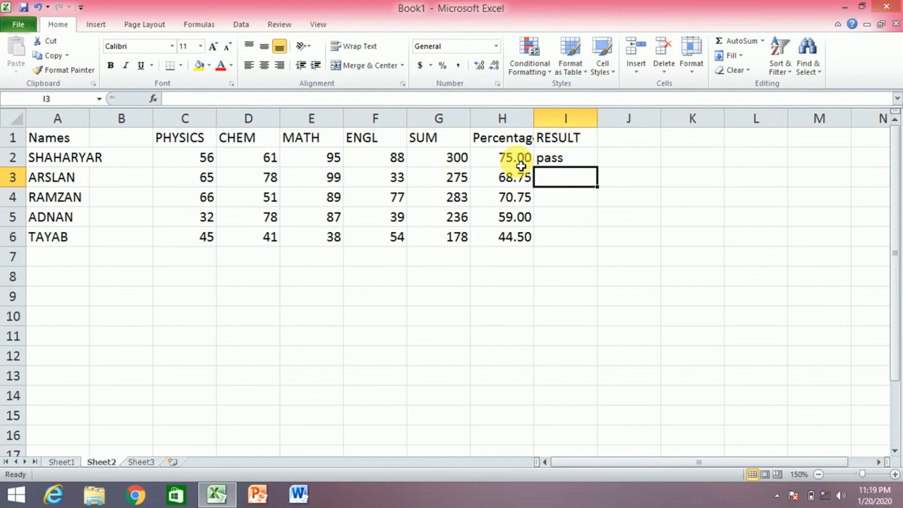
Fill the IF formula from I2 down to I6, giving pass, pass, pass, fail, fail
{"action": "left_click", "coordinate": [564, 159]}
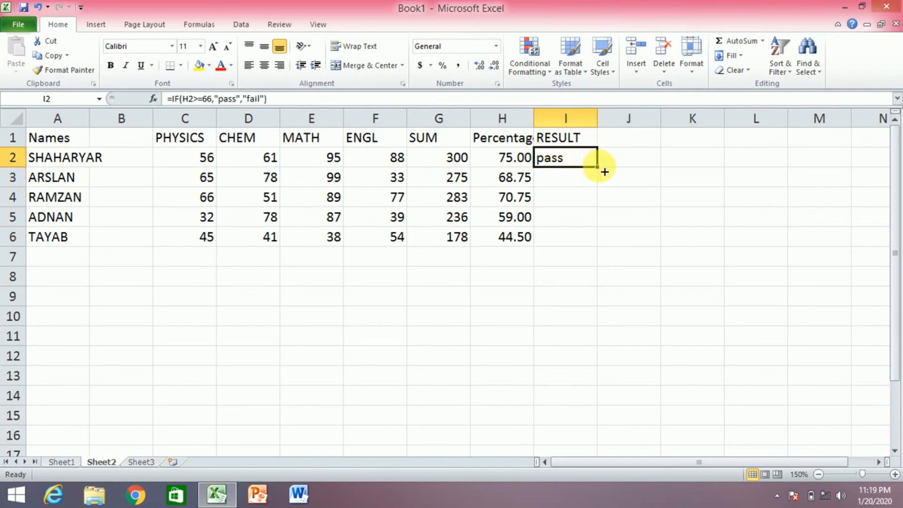
{"action": "left_click_drag", "start_coordinate": [602, 173], "coordinate": [598, 246]}
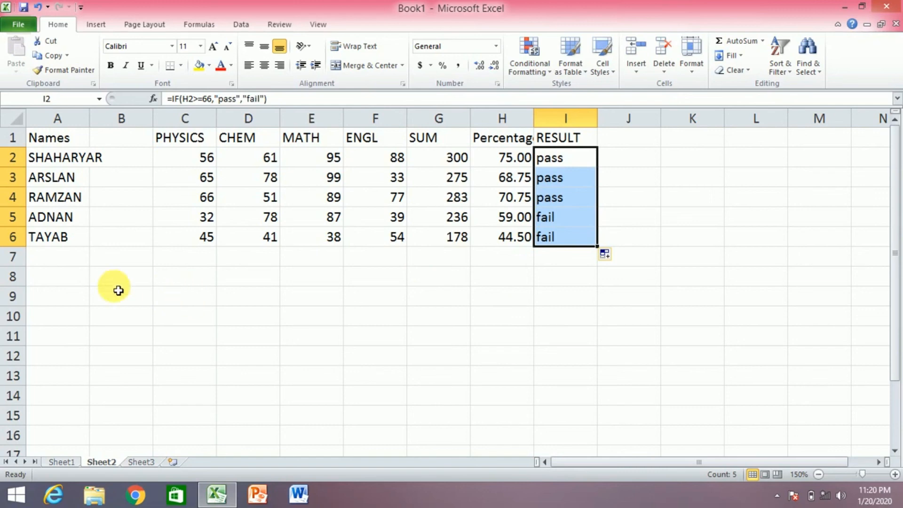
Enter another student's name in capitals in cell A9 below the table
{"action": "left_click", "coordinate": [69, 300]}
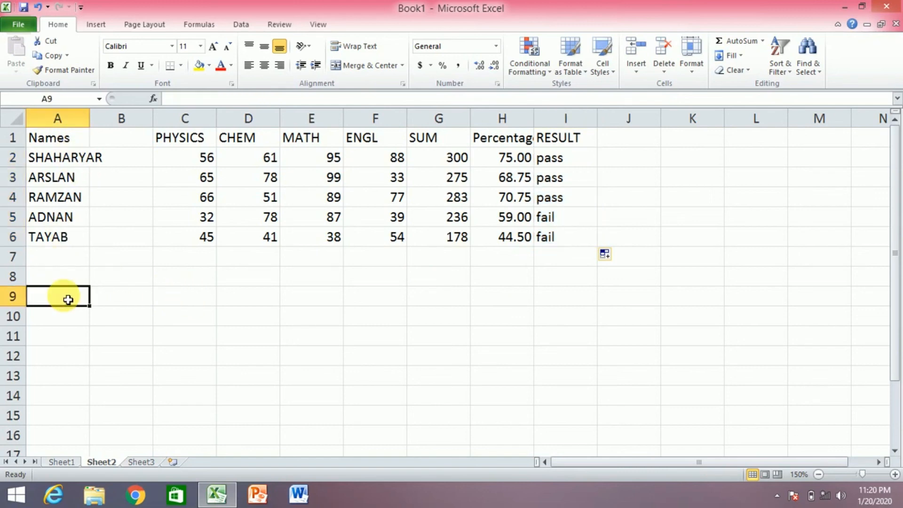
{"action": "type", "text": "A"}
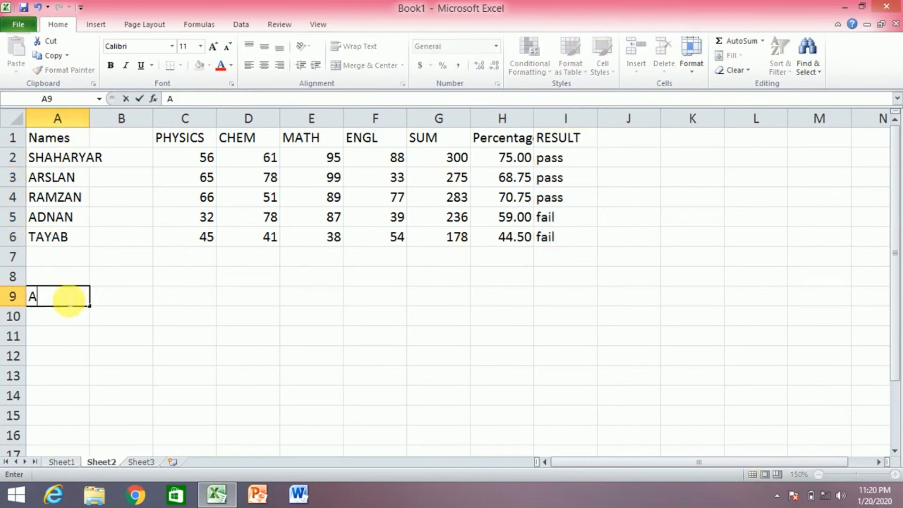
{"action": "type", "text": "r"}
{"action": "key", "text": "BackSpace"}
{"action": "type", "text": "RSG"}
{"action": "key", "text": "BackSpace"}
{"action": "type", "text": "HA"}
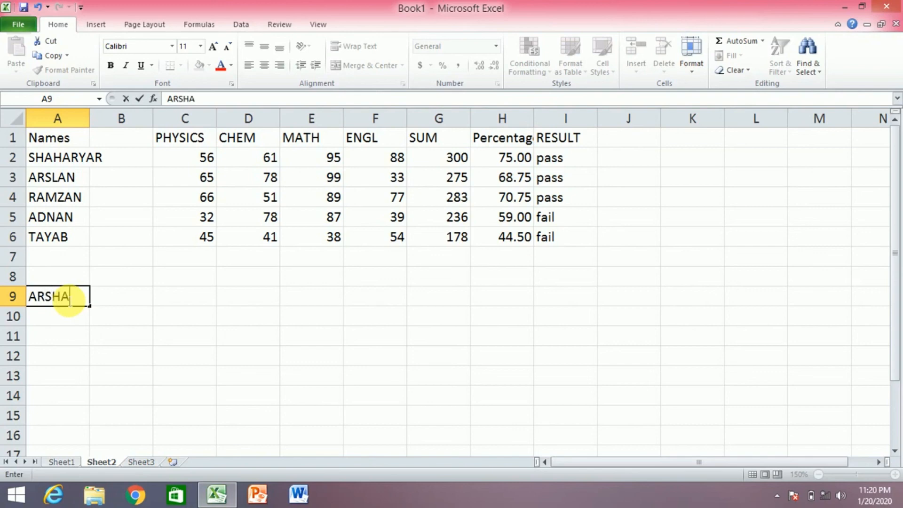
{"action": "type", "text": "D"}
{"action": "left_click", "coordinate": [337, 344]}
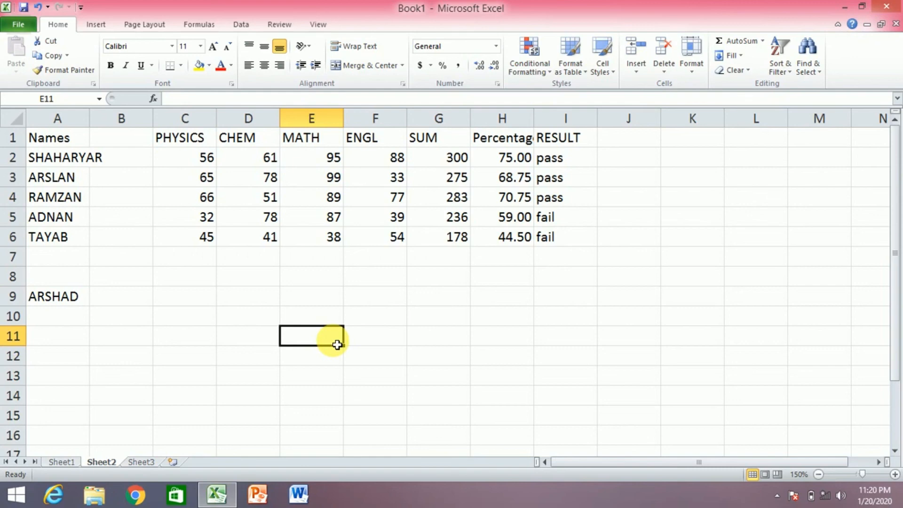
Enter =CONCATENATE(A2,A9) in E11 to join the two student names
{"action": "type", "text": "="}
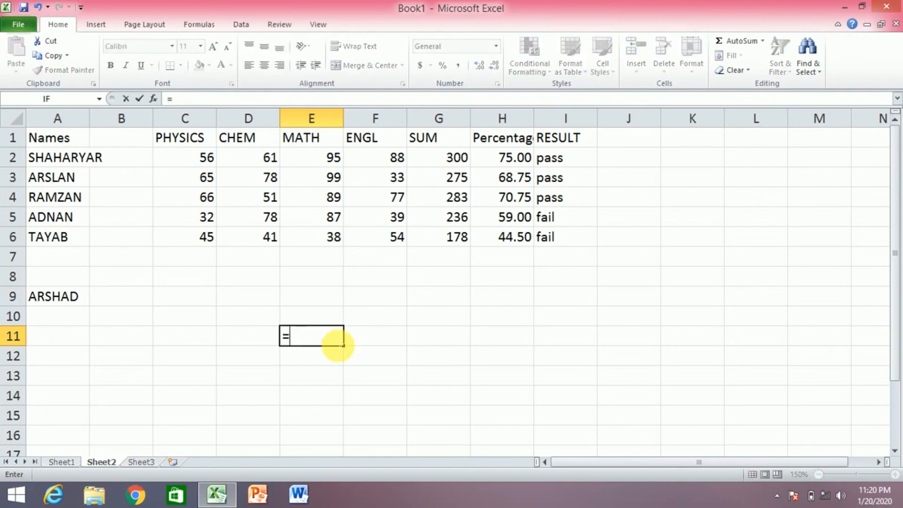
{"action": "type", "text": "CON"}
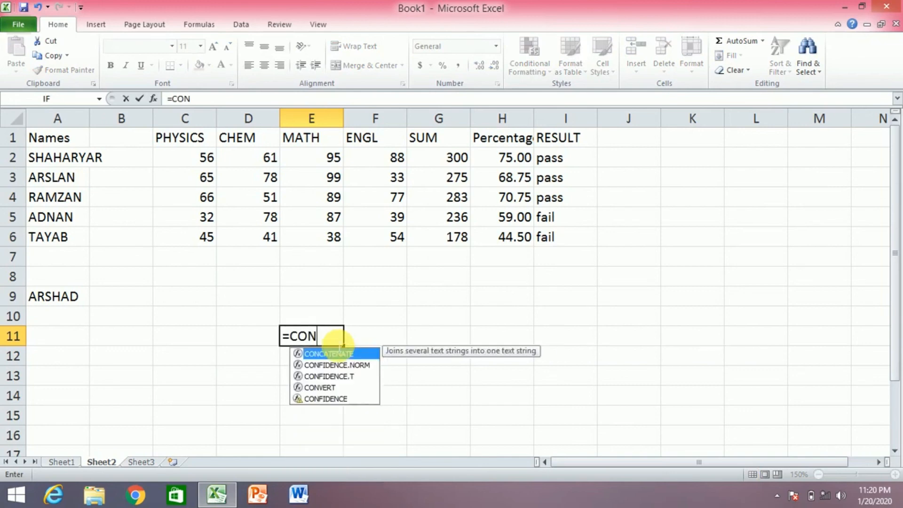
{"action": "type", "text": "CATE"}
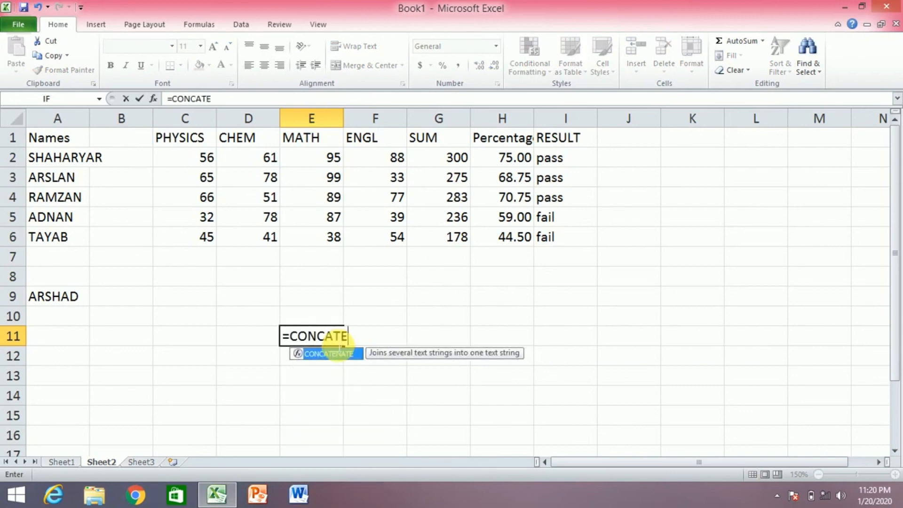
{"action": "type", "text": "N"}
{"action": "type", "text": "ATE"}
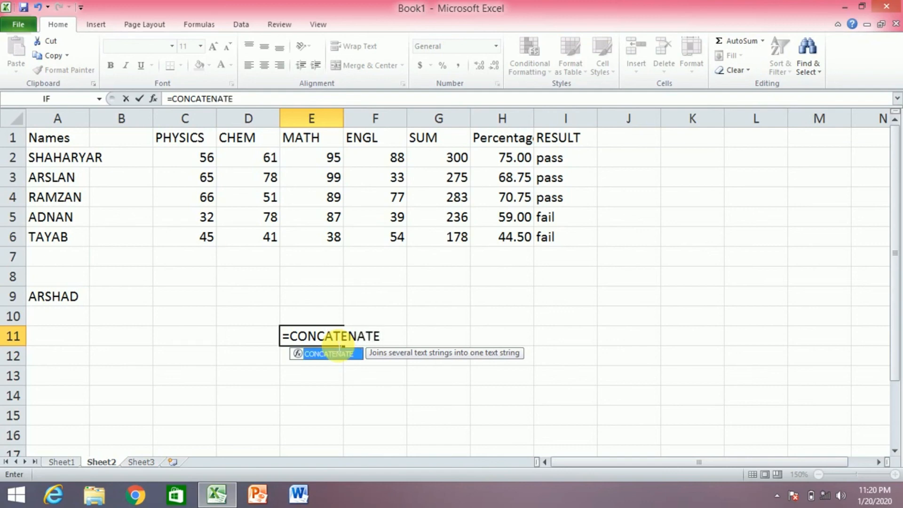
{"action": "type", "text": "("}
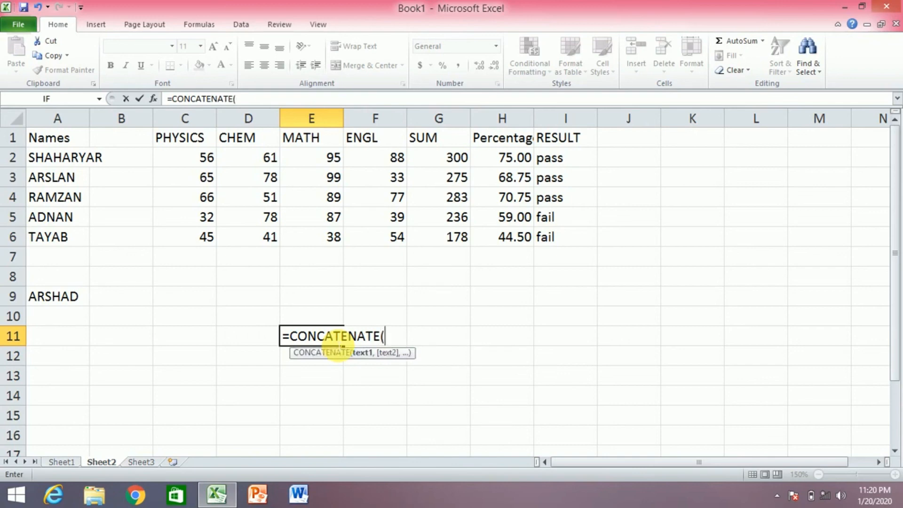
{"action": "left_click", "coordinate": [74, 164]}
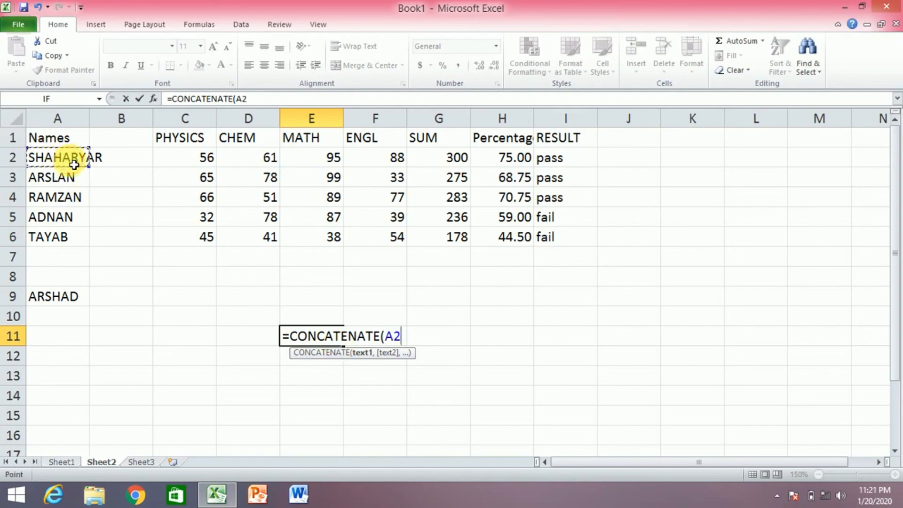
{"action": "type", "text": ","}
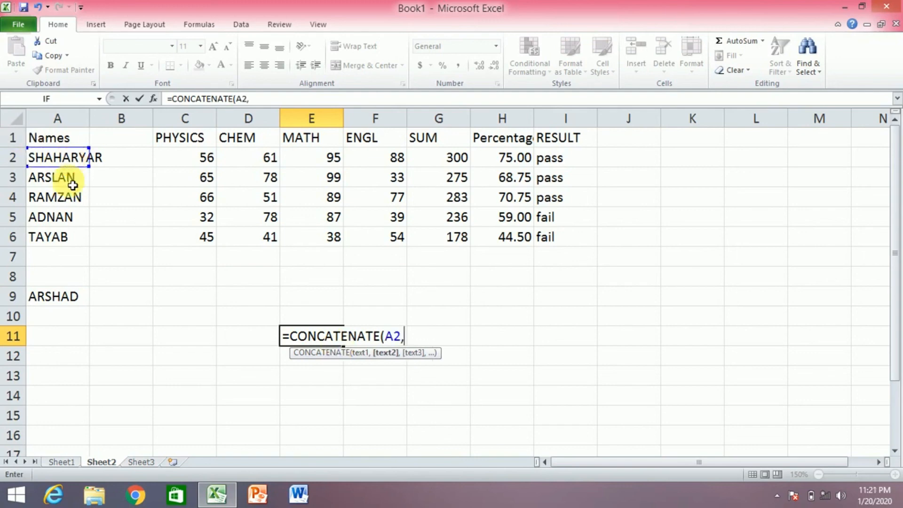
{"action": "left_click", "coordinate": [59, 304]}
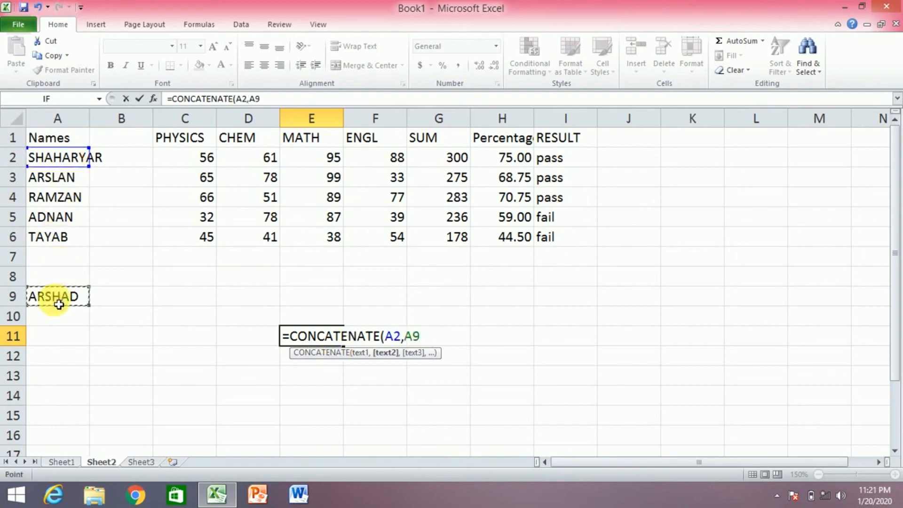
{"action": "type", "text": ")"}
{"action": "key", "text": "Return"}
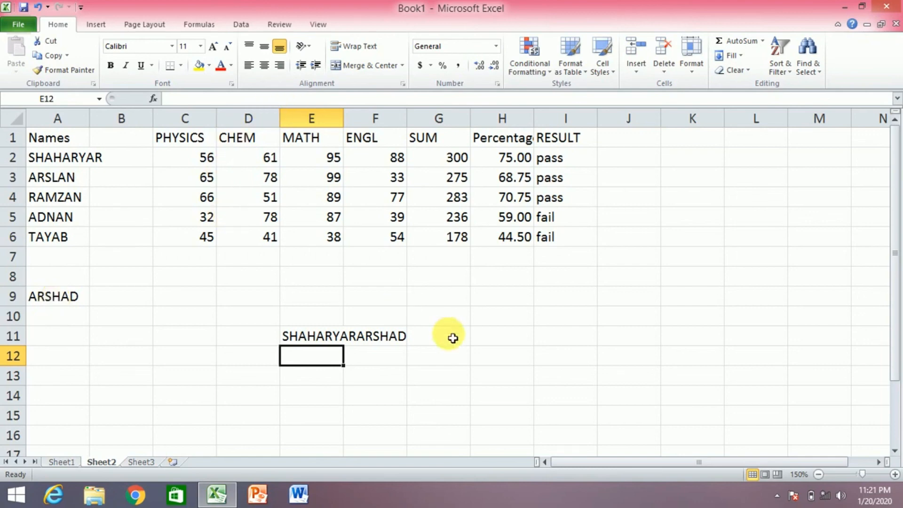
Enter =CONCATENATE(F2,F3) in H11 to join the ENGL marks into 8833
{"action": "left_click", "coordinate": [510, 338]}
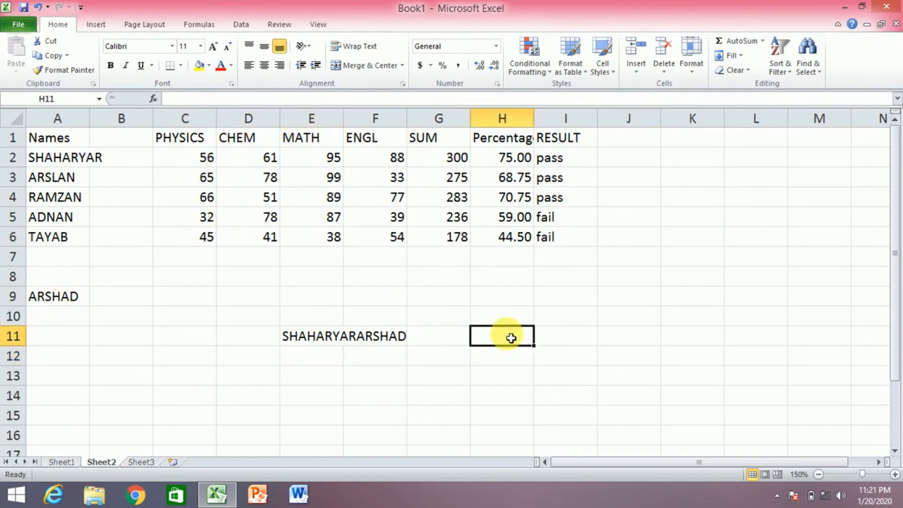
{"action": "type", "text": "=C"}
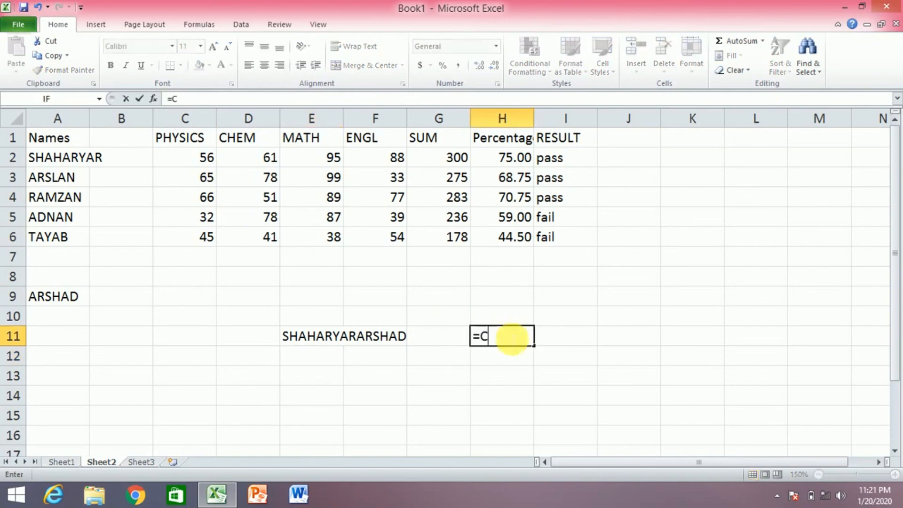
{"action": "key", "text": "BackSpace"}
{"action": "type", "text": "concat"}
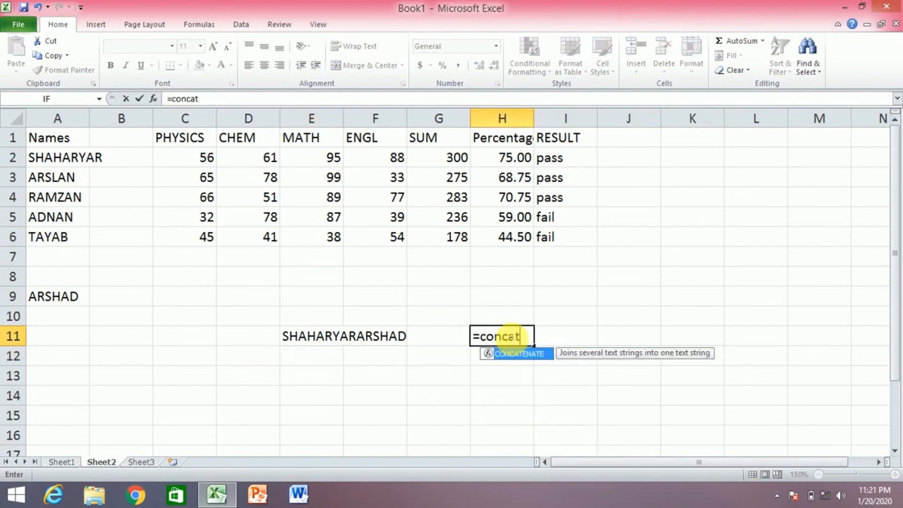
{"action": "type", "text": "enate("}
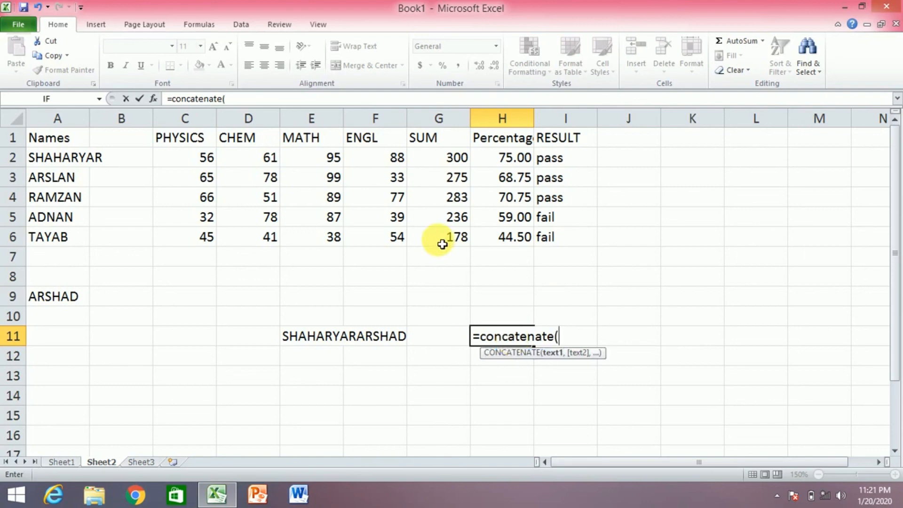
{"action": "left_click", "coordinate": [400, 158]}
{"action": "type", "text": ","}
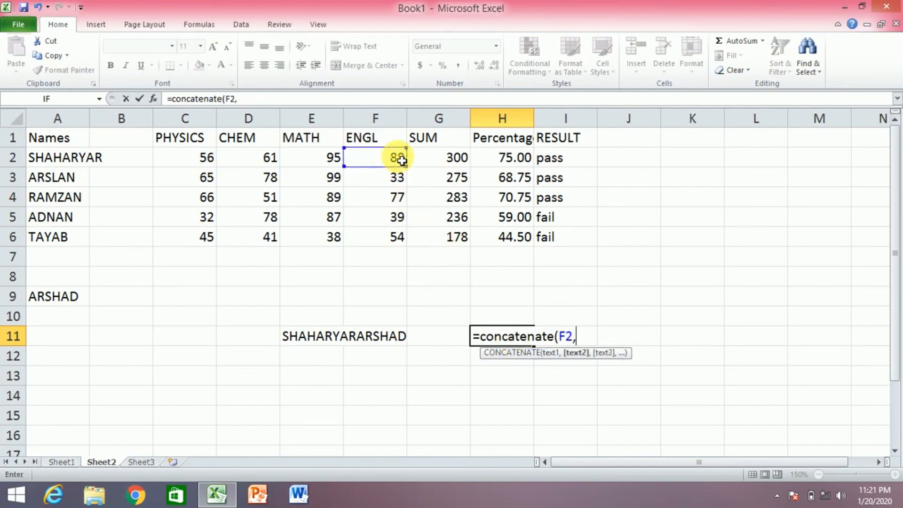
{"action": "left_click", "coordinate": [396, 184]}
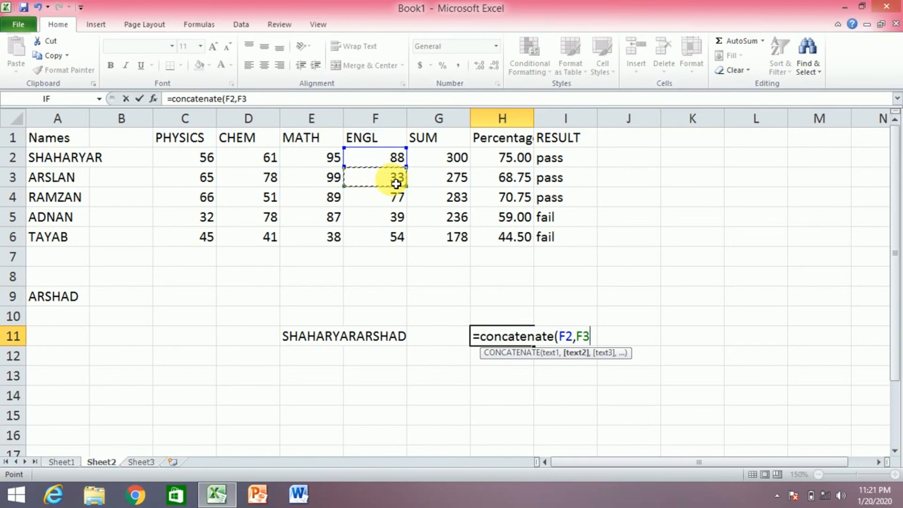
{"action": "key", "text": "Return"}
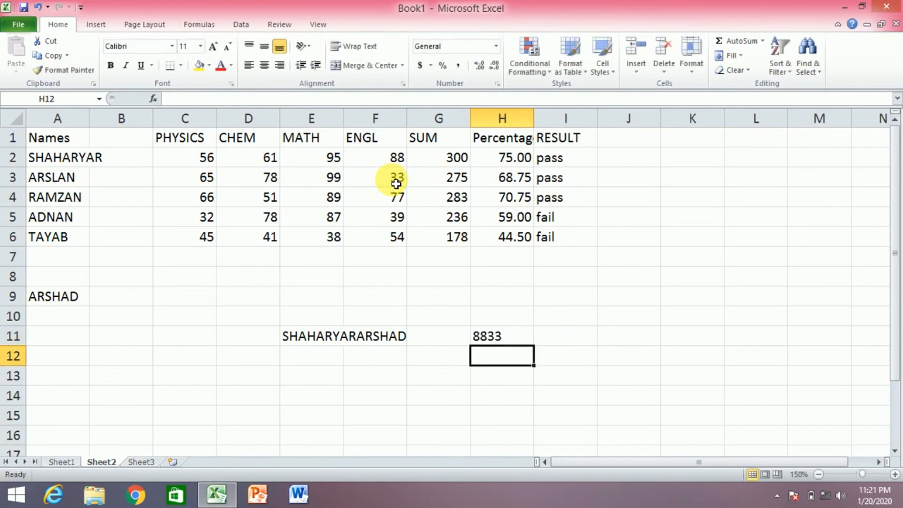